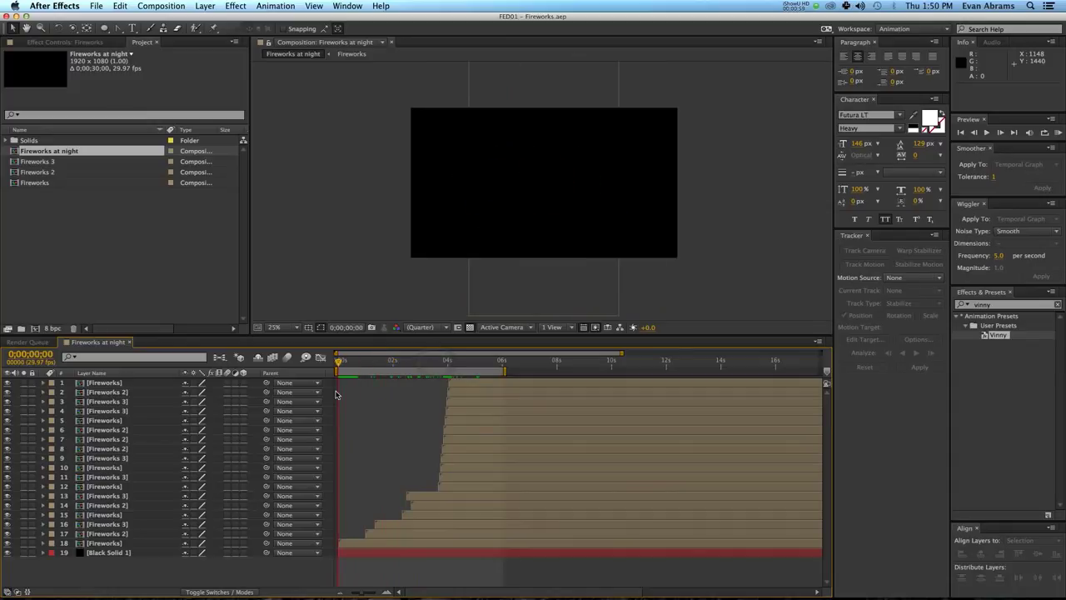
- Preview the Fireworks at night composition through its overlapping bursts, stopping at 0;00;04;12
key("space")
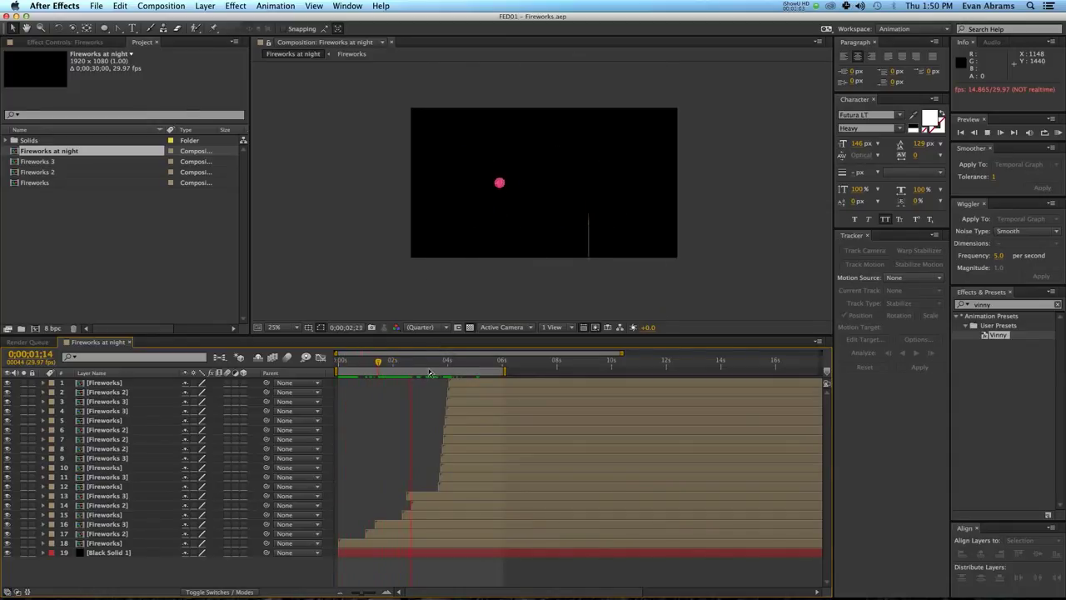
left_click_drag(431, 365, 438, 368)
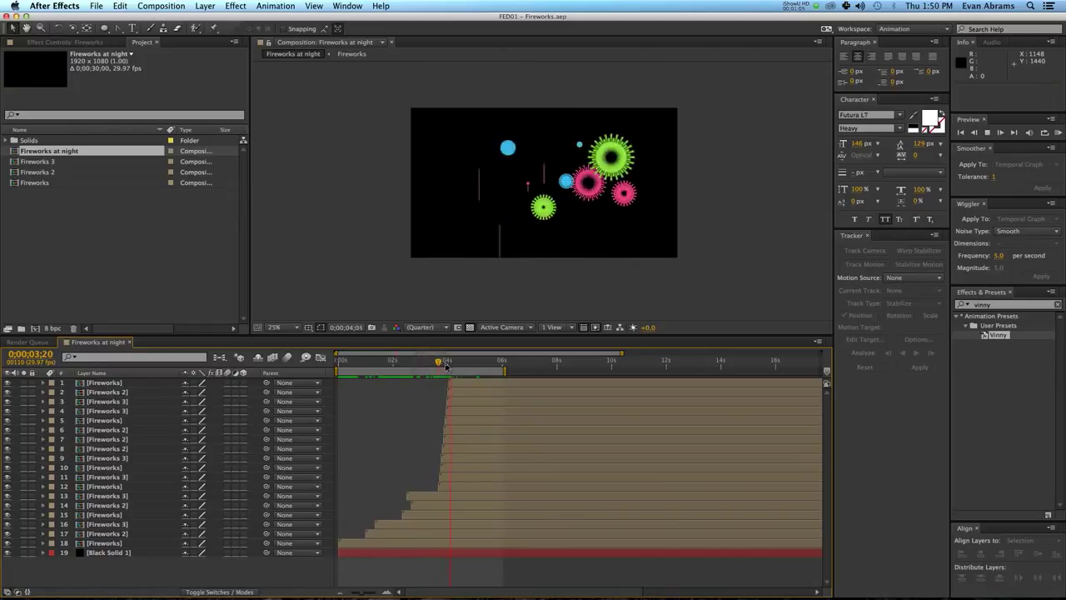
key("space")
left_click(436, 431)
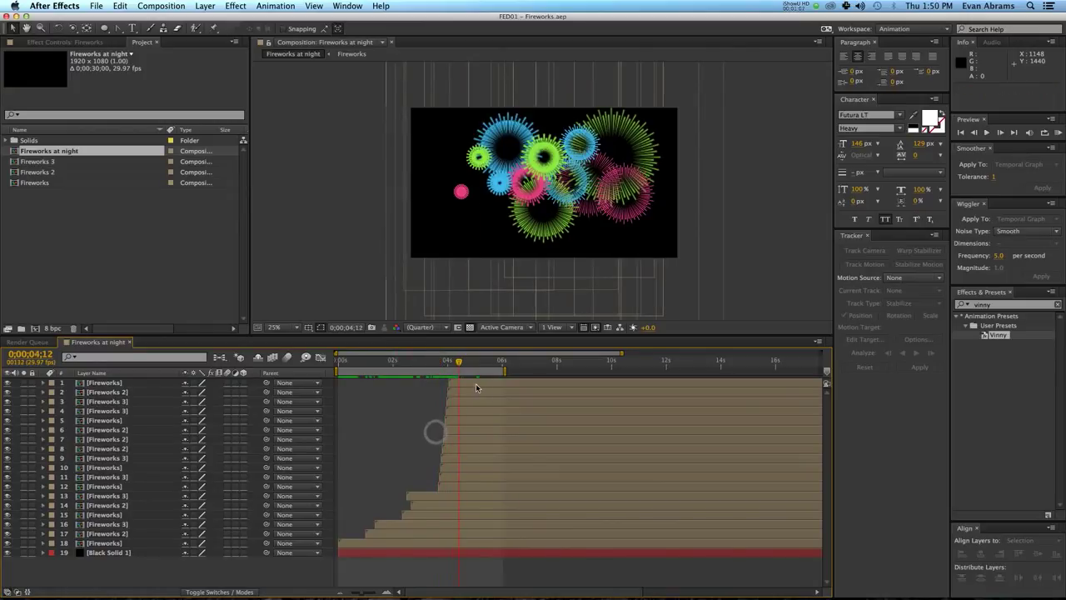
- Open the nested Fireworks composition of the top layer and inspect its burst over time, examining the rays closely at 0;00;00;21
left_click(477, 385)
double_click(474, 384)
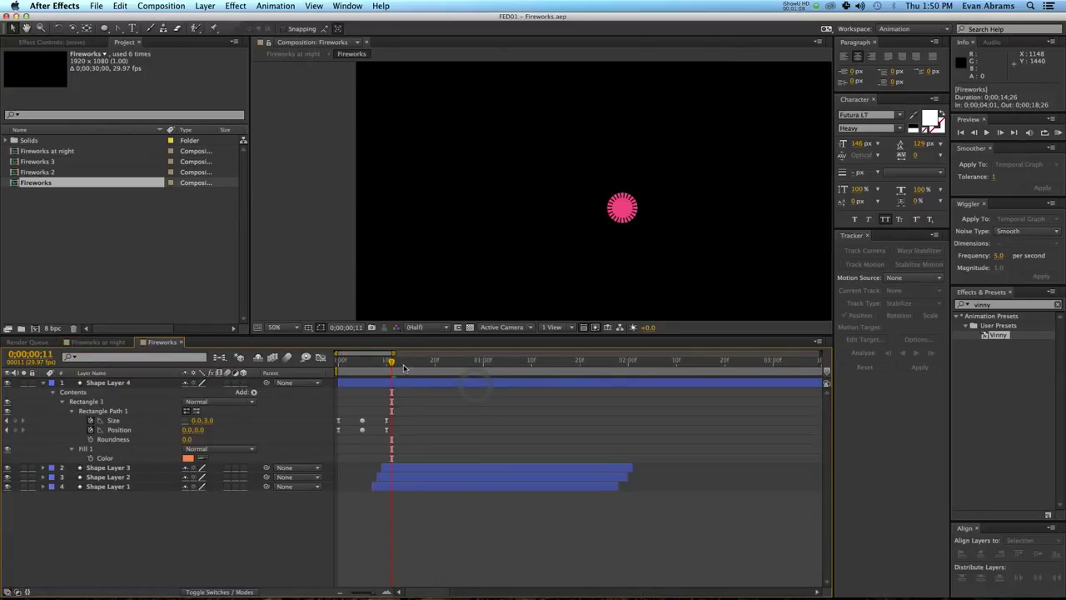
left_click_drag(397, 366, 507, 379)
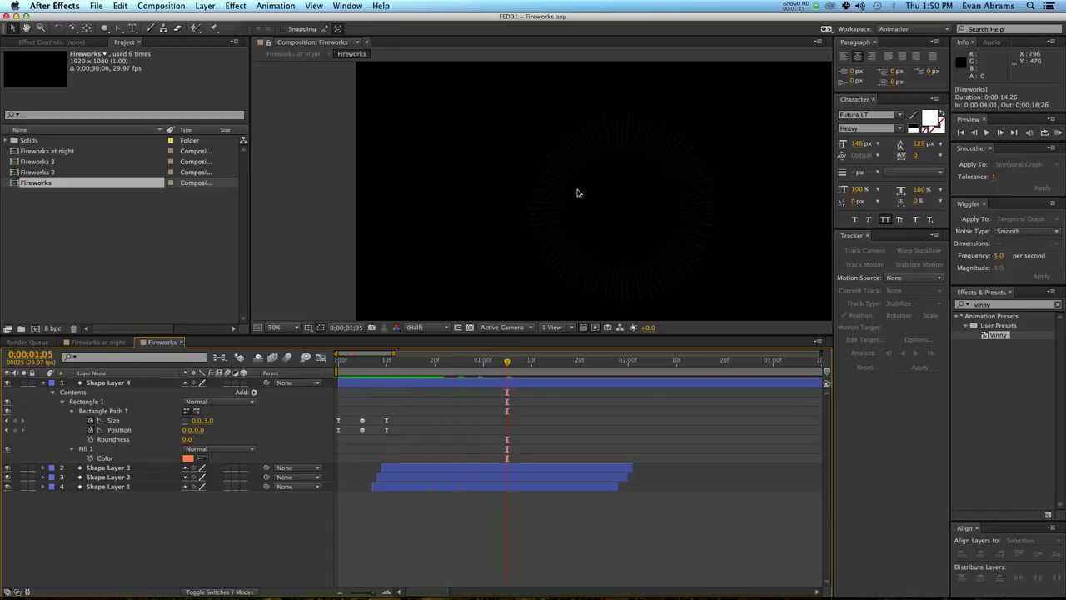
left_click(439, 363)
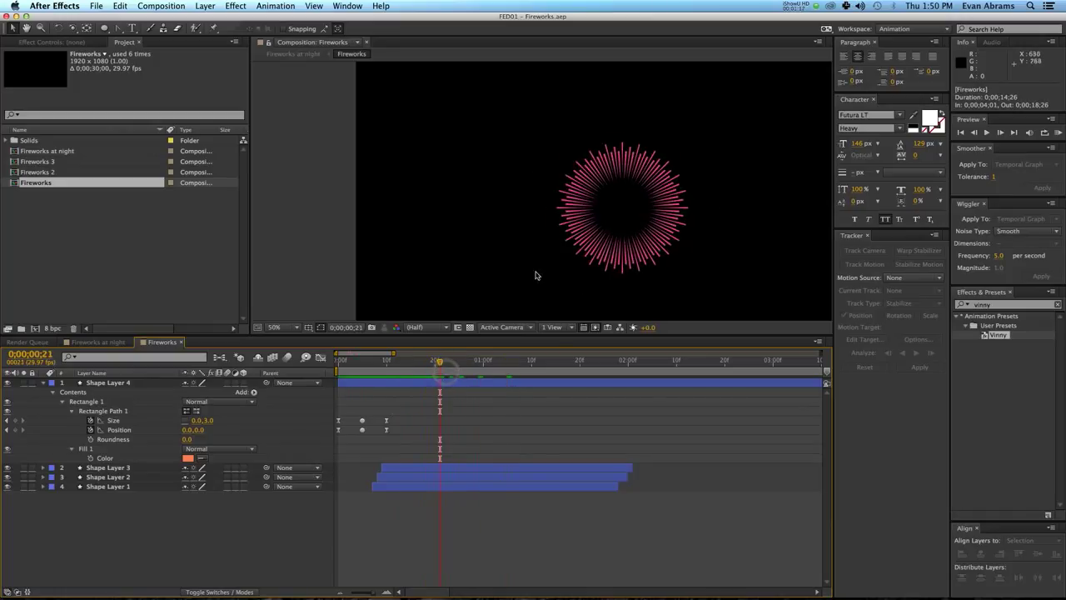
scroll(573, 204, "up", 2)
scroll(647, 214, "up", 4)
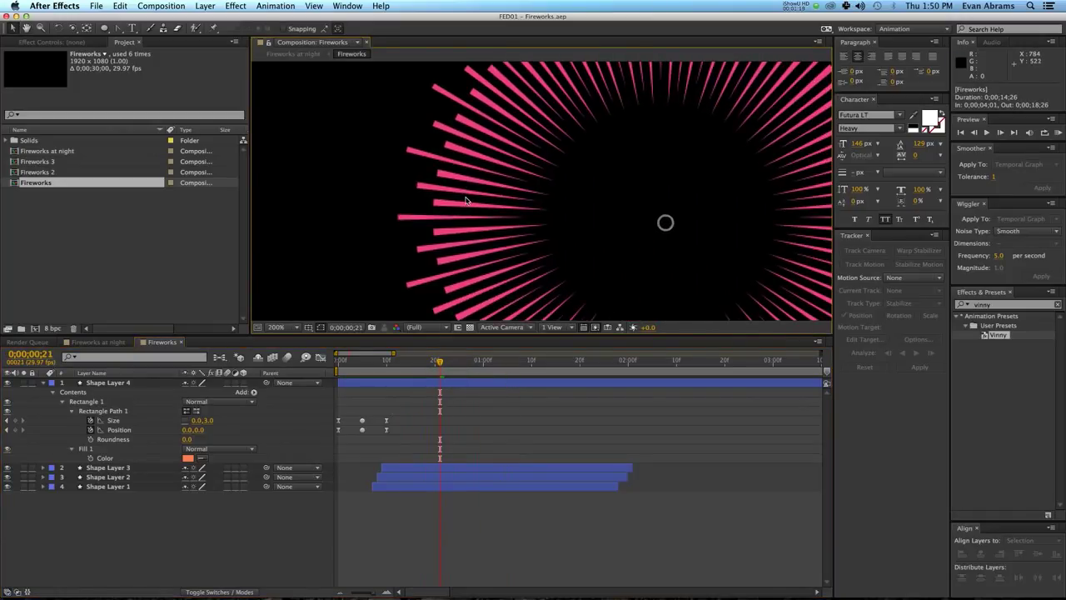
scroll(375, 219, "down", 2)
- Create a new composition with the HDTV 1080 29.97 preset, 1920 x 1080 px, 30 seconds long
left_click(217, 518)
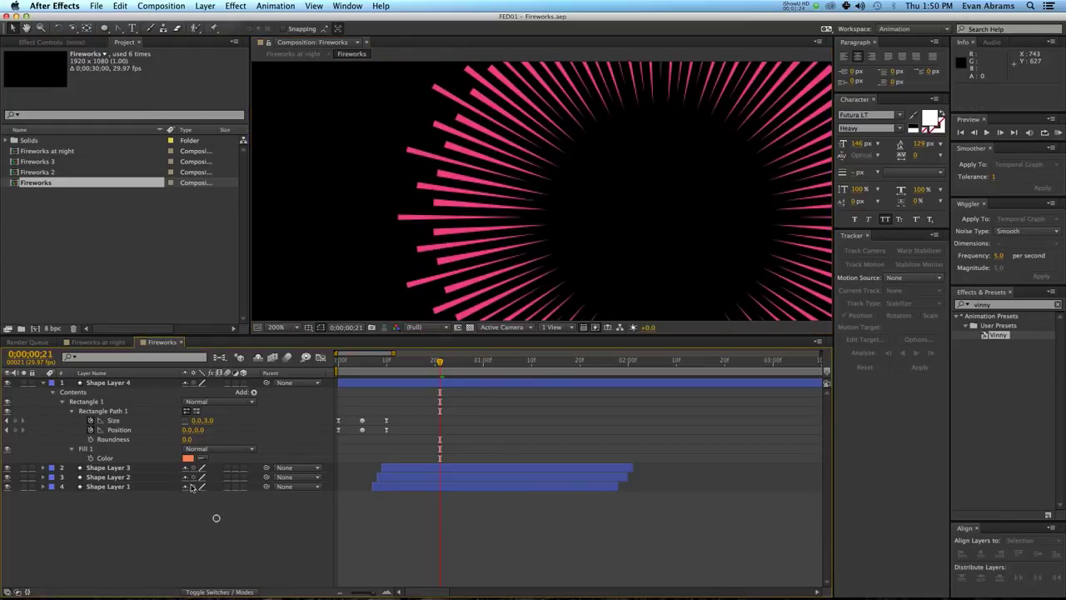
left_click(43, 383)
left_click(83, 293)
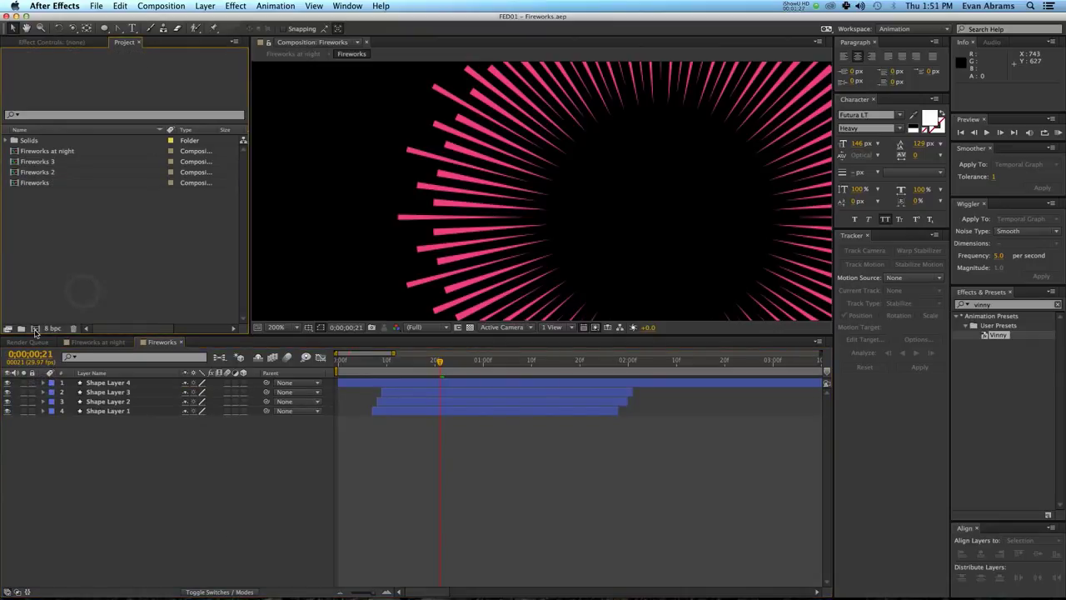
left_click(35, 329)
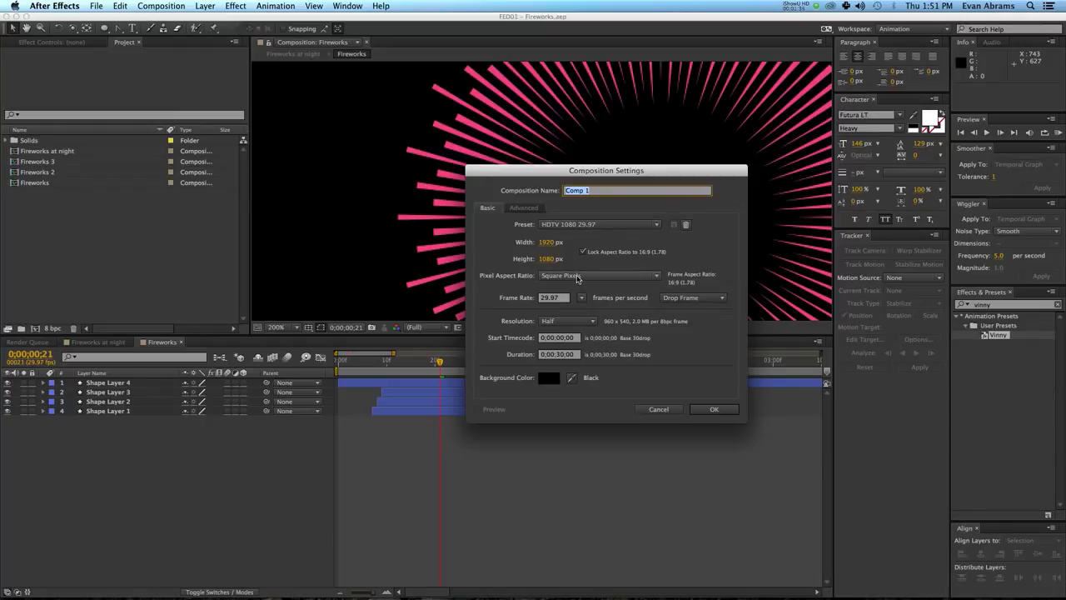
left_click(715, 409)
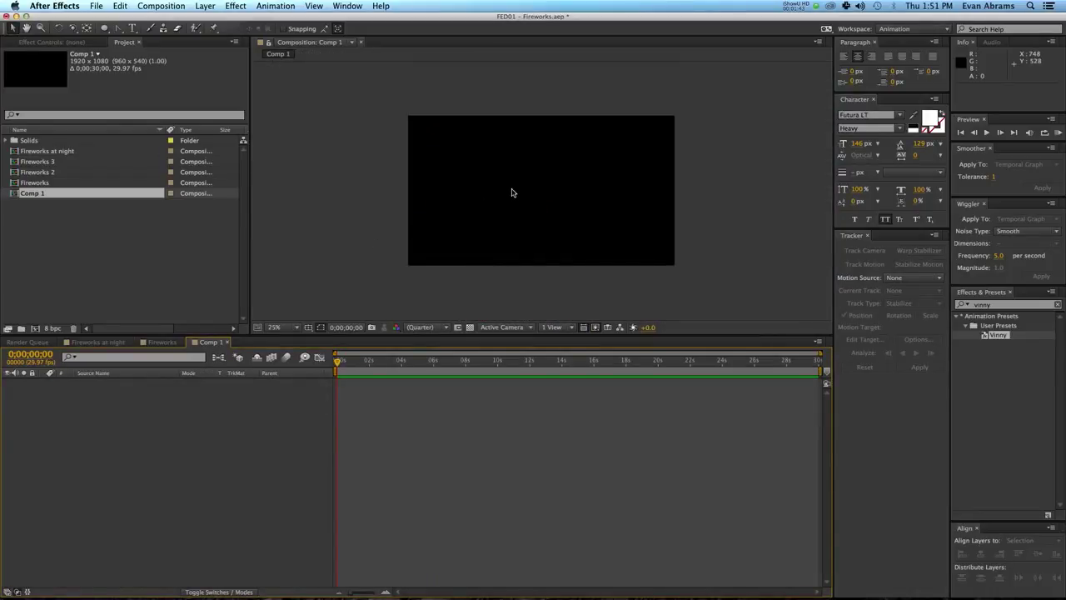
- Choose the Polygon Tool and set its shape fill color to white (FFFFFF)
left_click(104, 27)
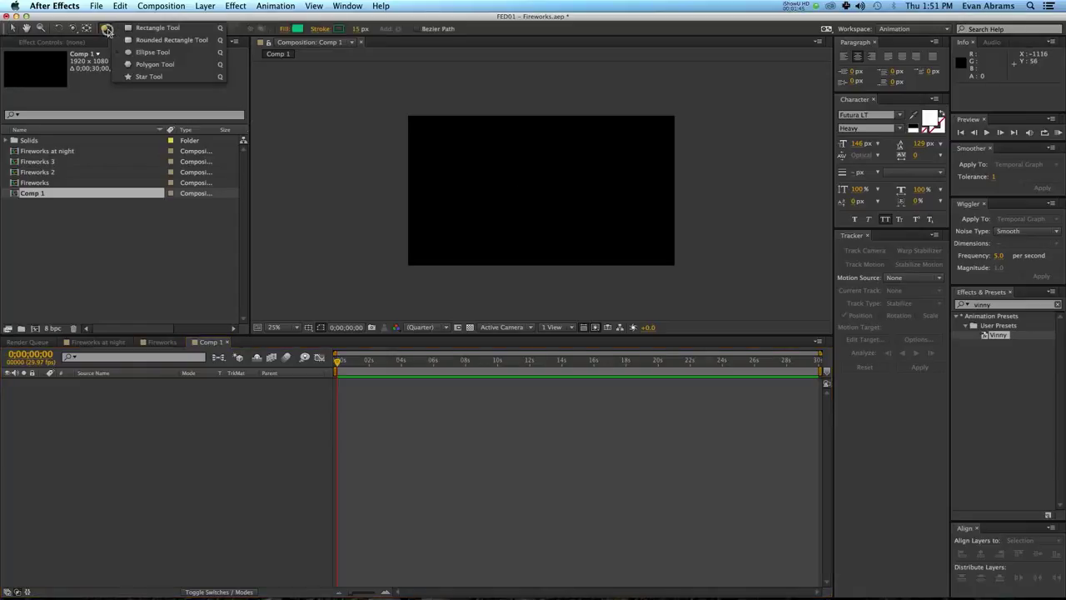
left_click(145, 67)
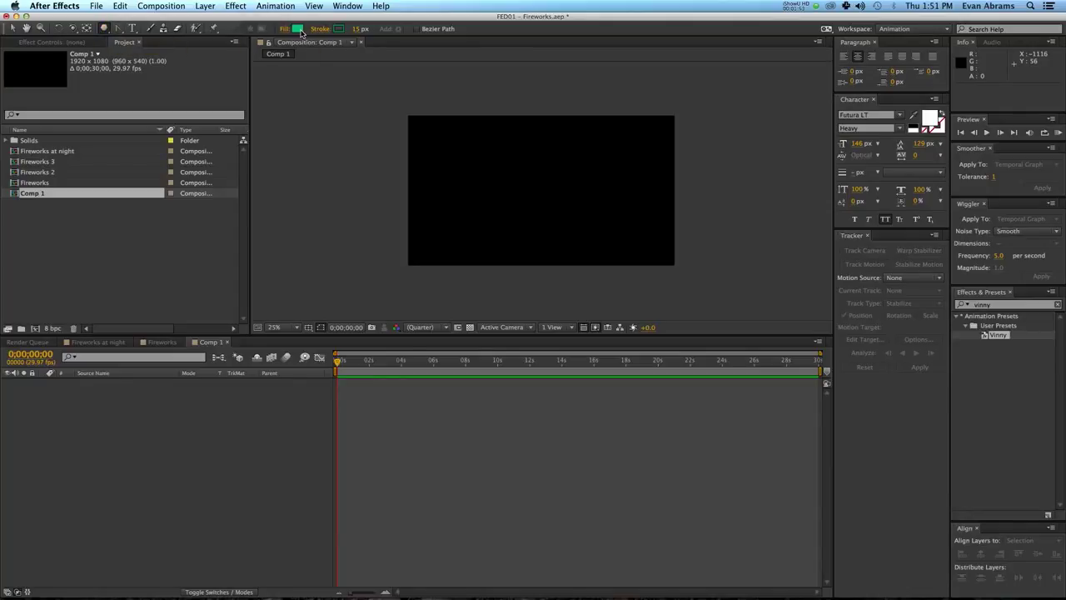
left_click(297, 29)
left_click(342, 302)
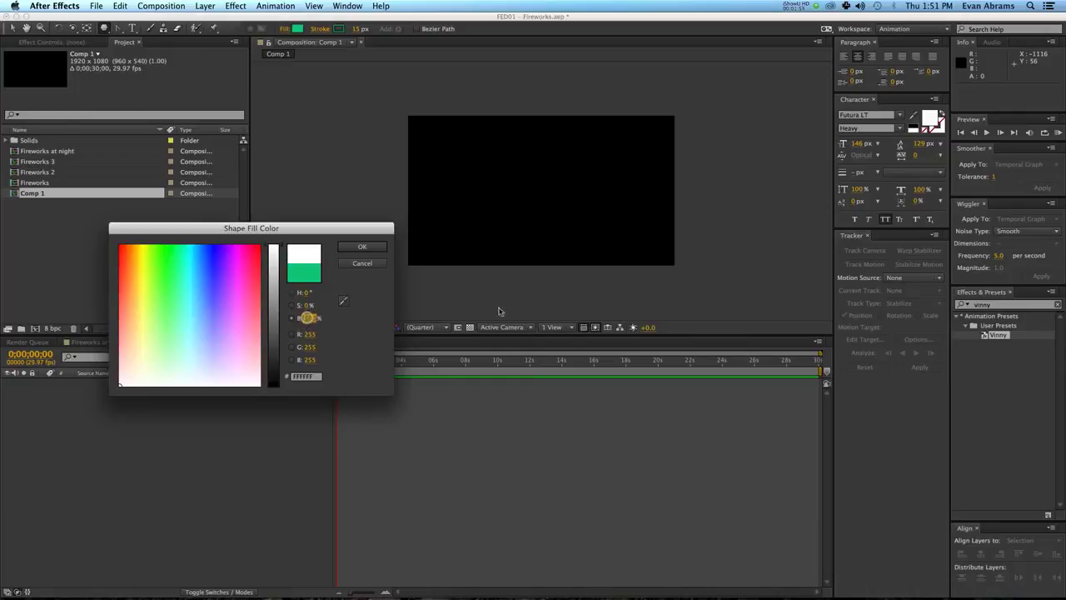
left_click(380, 247)
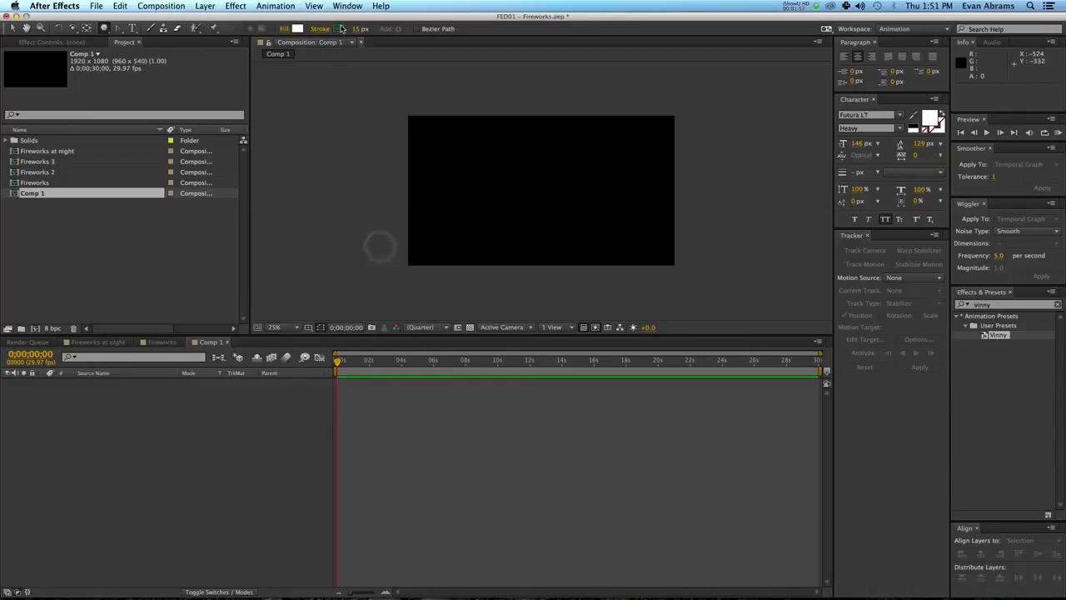
- Set the shape stroke to none and add a polygon shape layer fitted to the composition
left_click(319, 28)
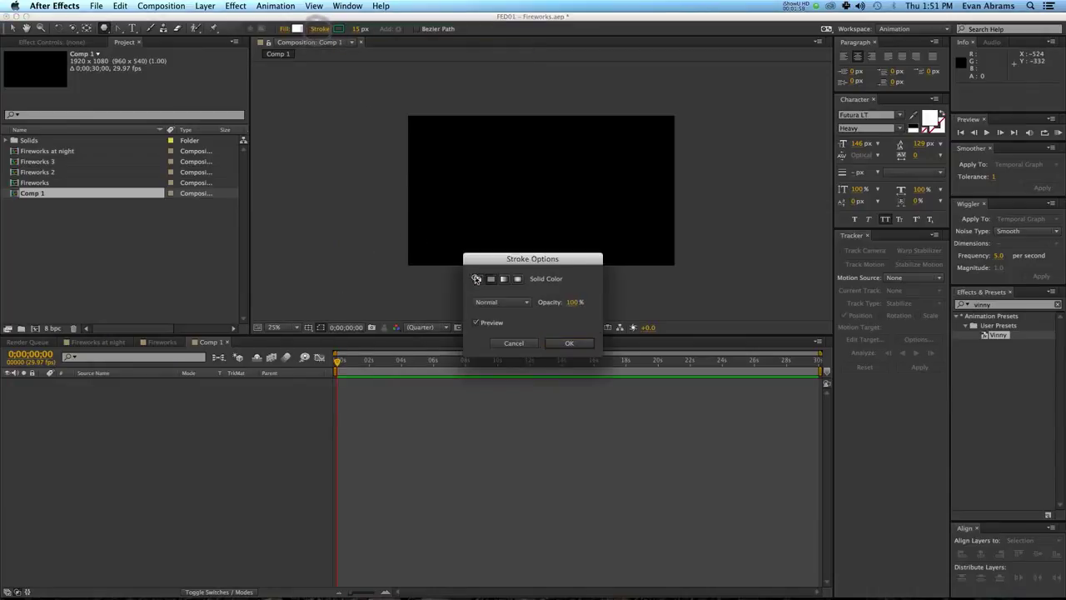
left_click(476, 278)
left_click(558, 342)
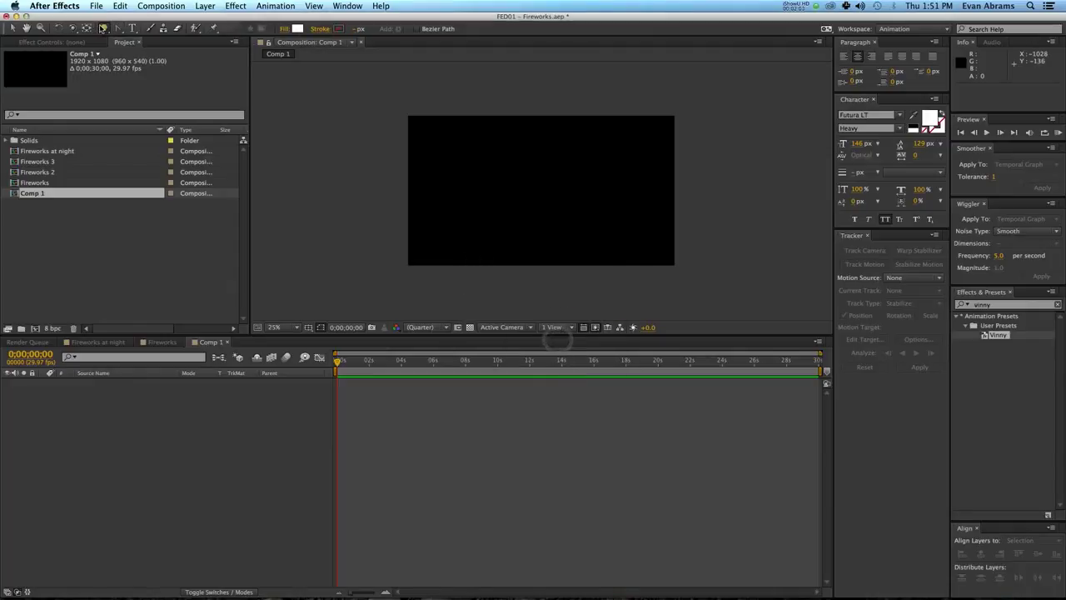
double_click(103, 29)
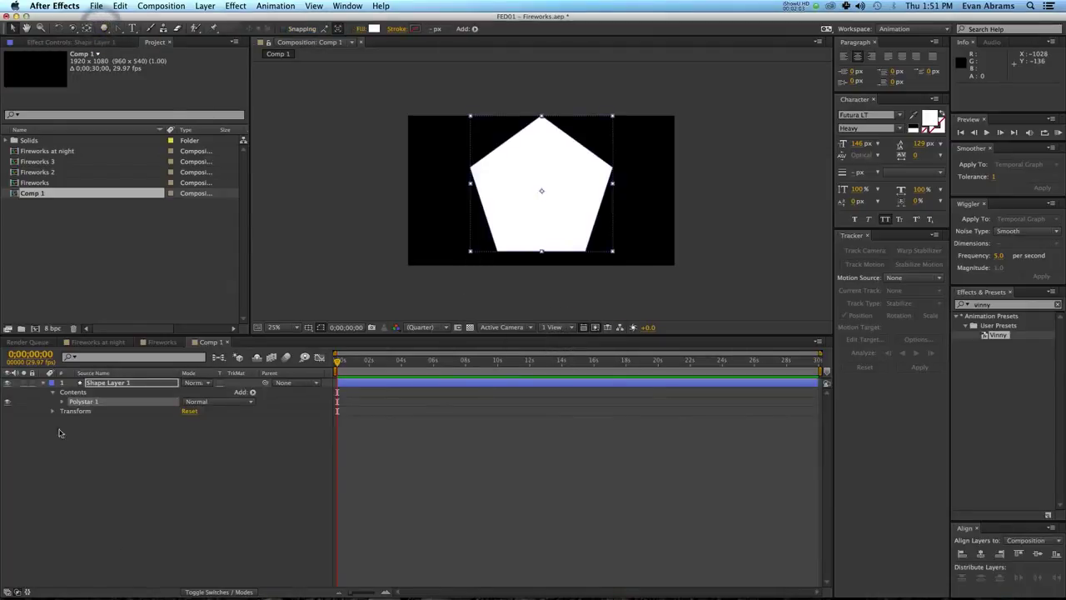
- Set the Points of Polystar Path 1 to 3 to make the polygon a triangle
left_click(60, 401)
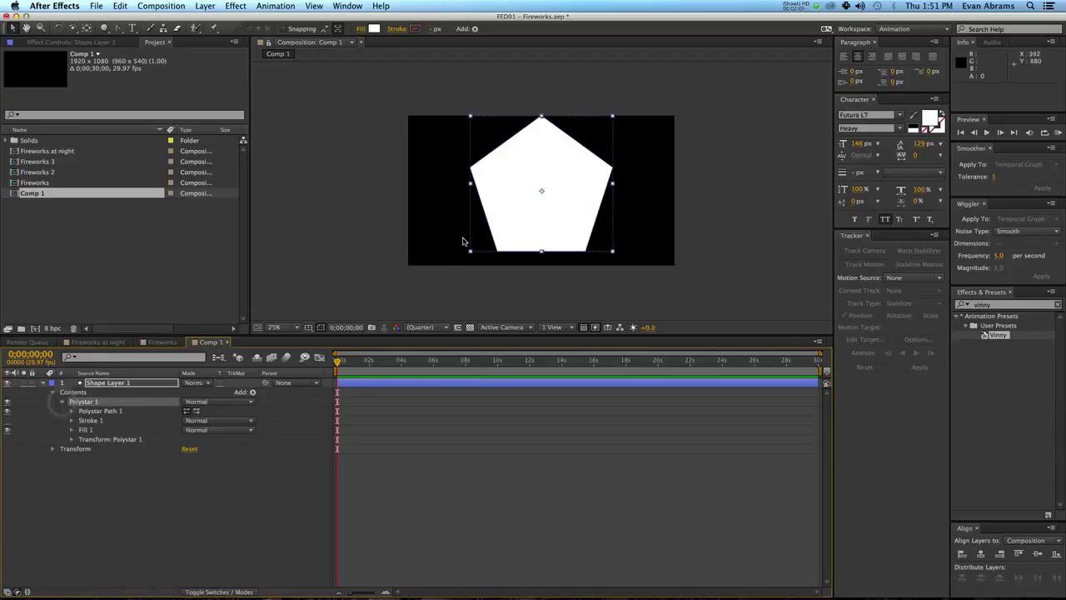
left_click(72, 411)
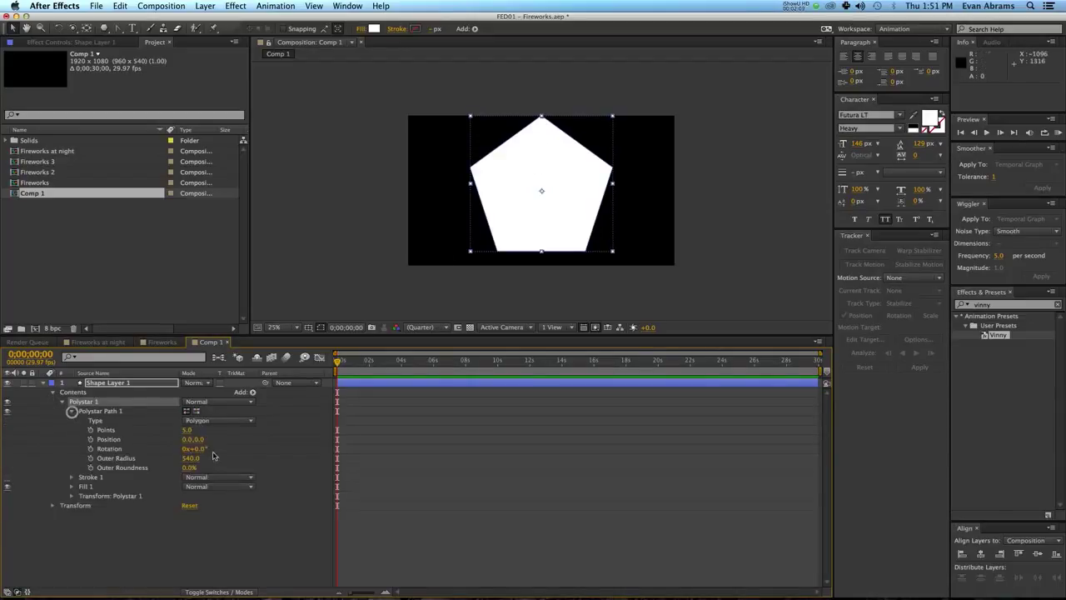
left_click_drag(188, 430, 150, 431)
left_click(150, 431)
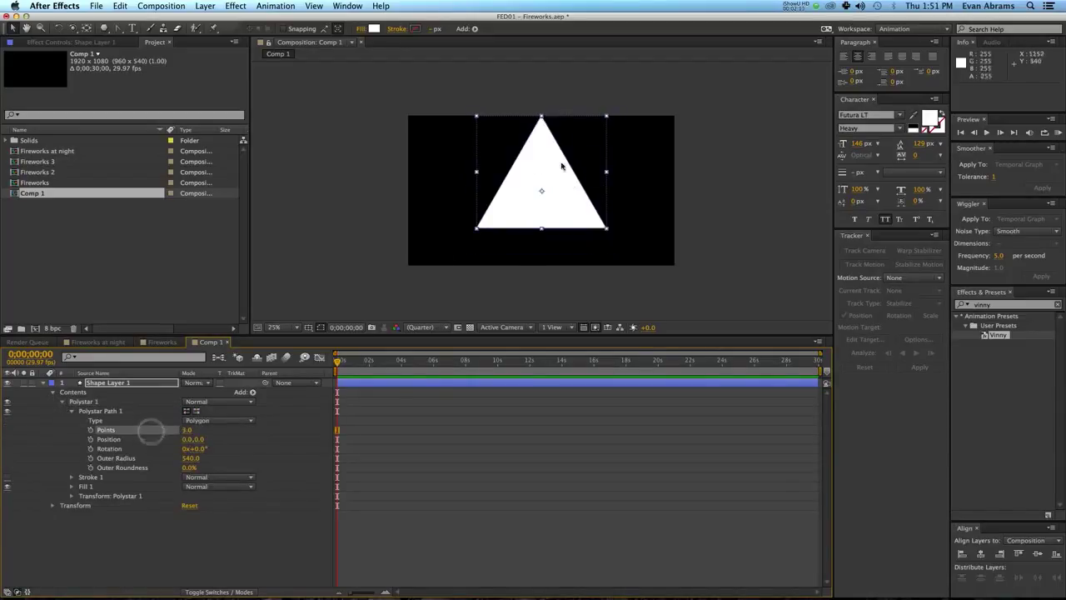
left_click(190, 429)
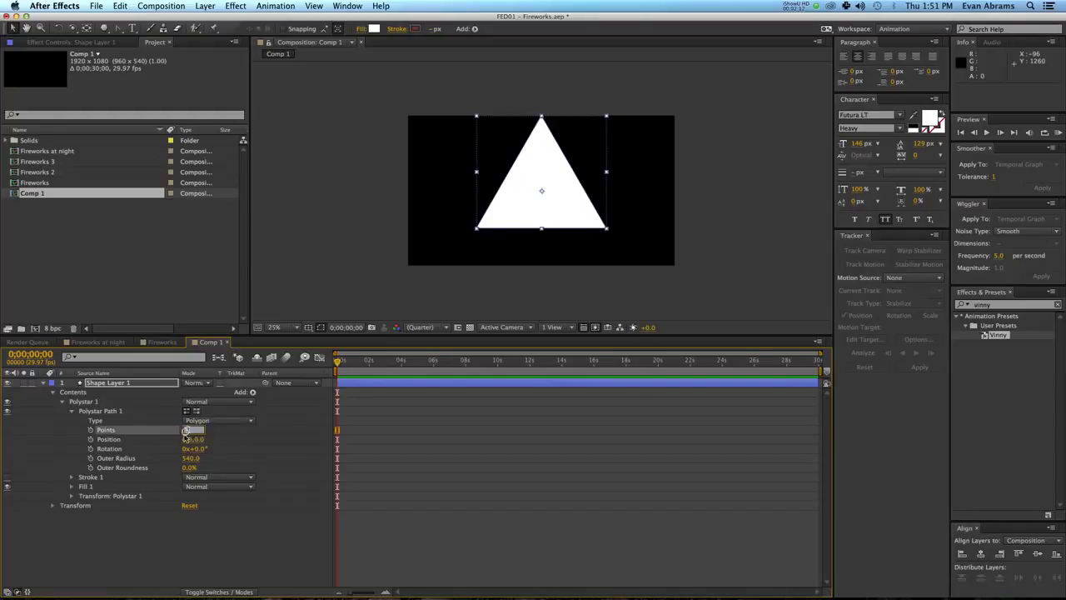
left_click(56, 397)
left_click(55, 396)
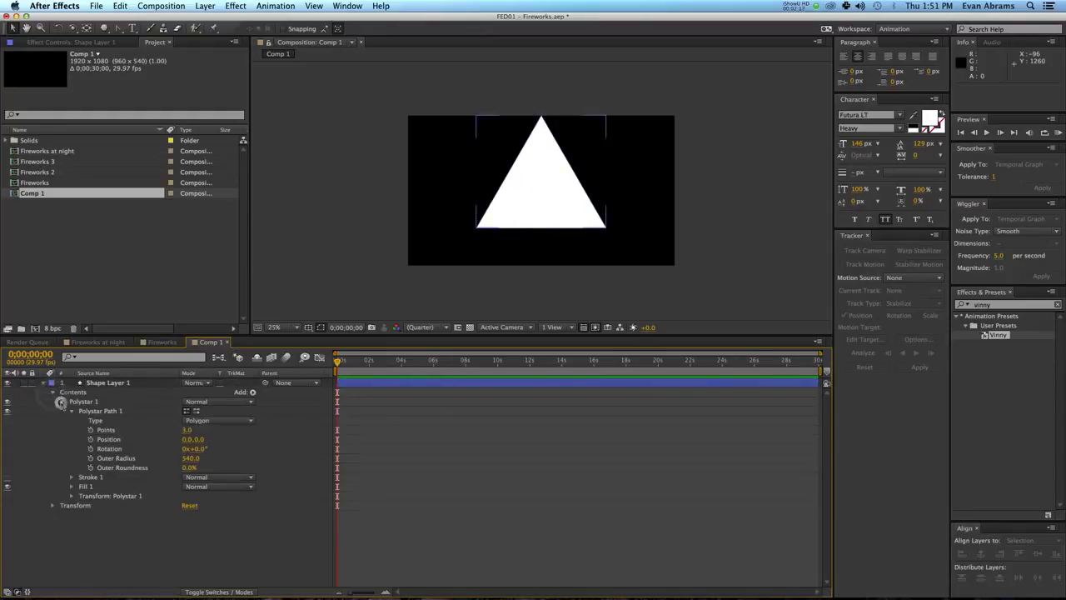
- Set the Outer Radius of the triangle's polystar path to 100
left_click(71, 412)
left_click(72, 411)
left_click(96, 411)
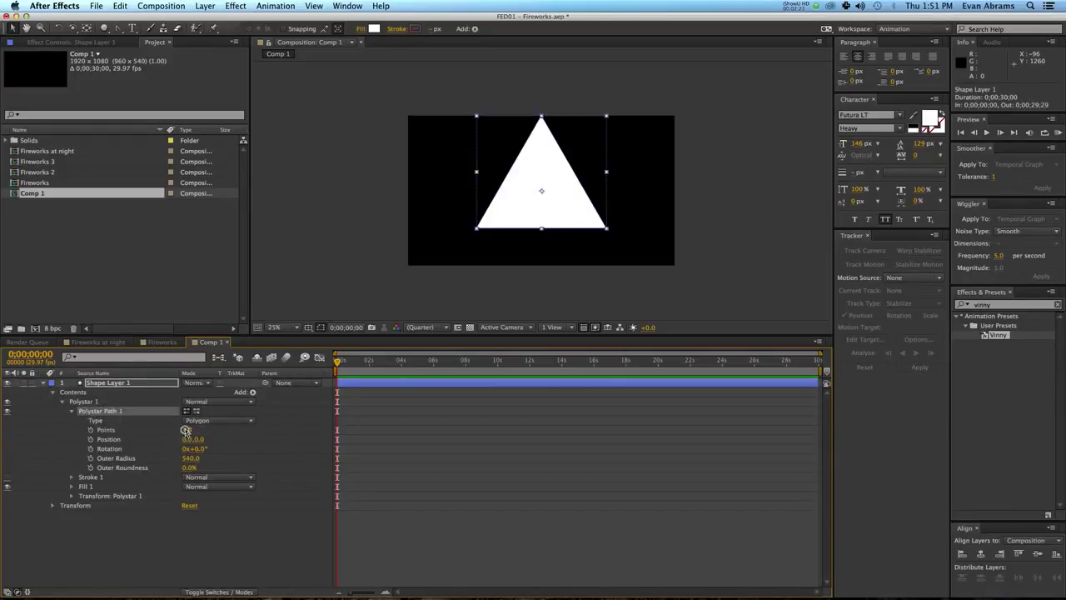
left_click(243, 525)
left_click(191, 458)
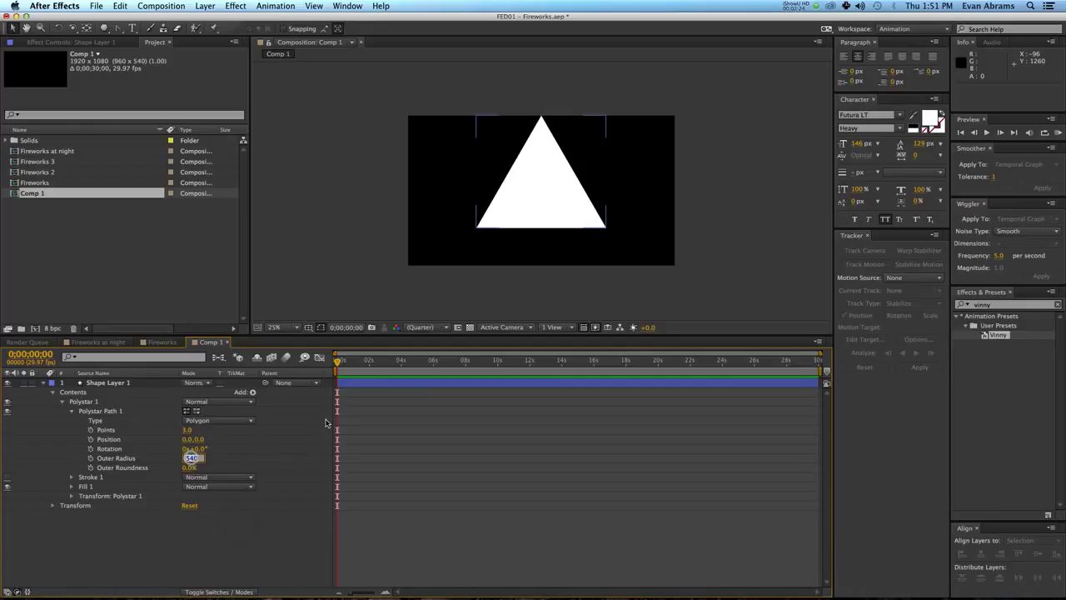
type("100")
key("Return")
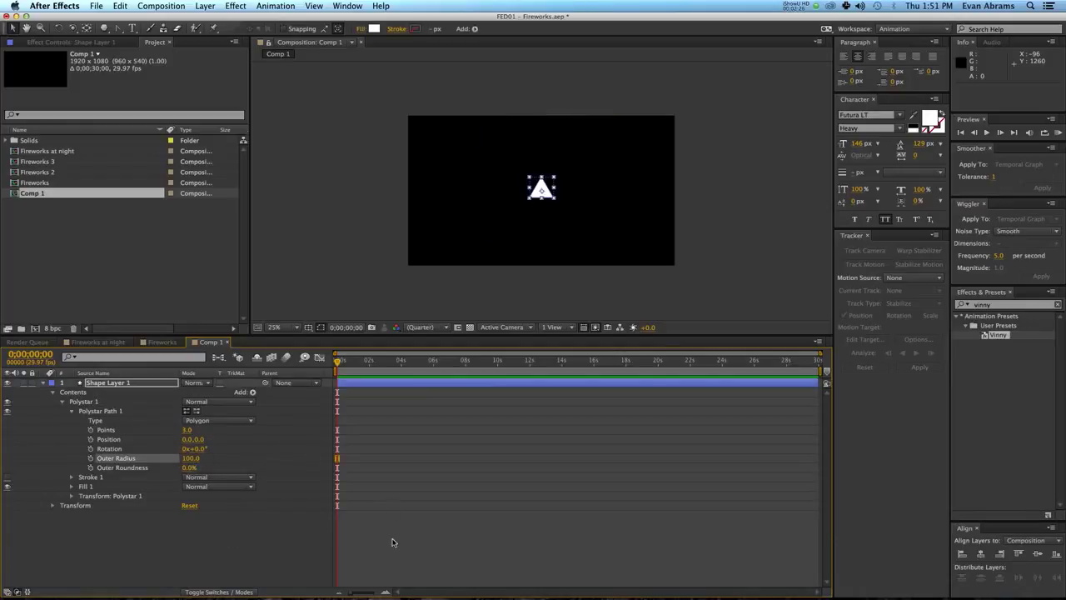
left_click(393, 543)
- Expand the polystar and layer transforms and add a Scale keyframe to the layer's own Transform at 0;00;00;00
scroll(530, 214, "up", 1)
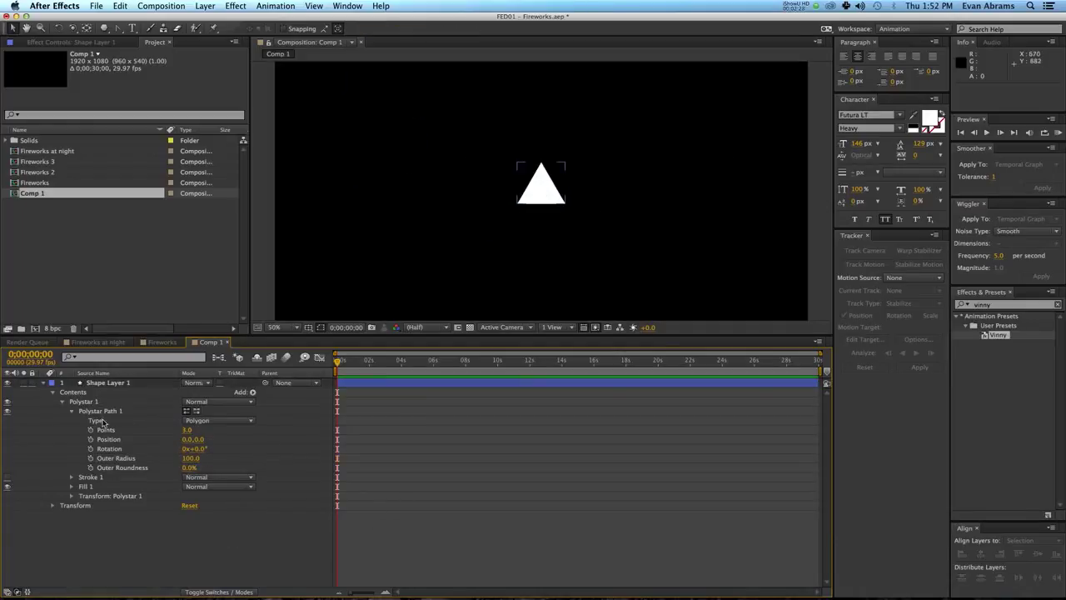
left_click(71, 497)
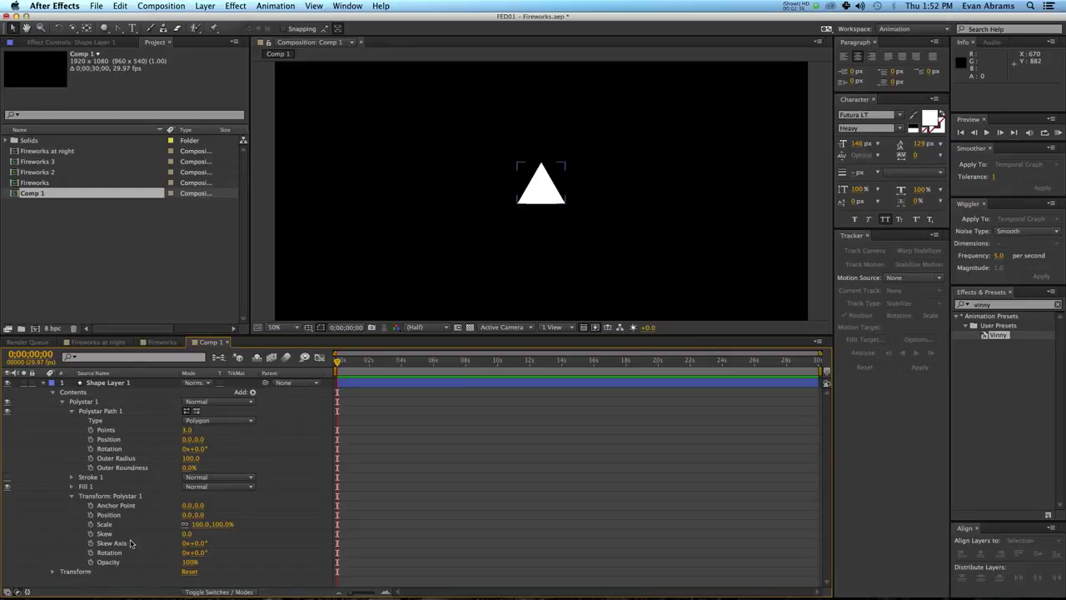
left_click(53, 572)
scroll(59, 573, "down", 2)
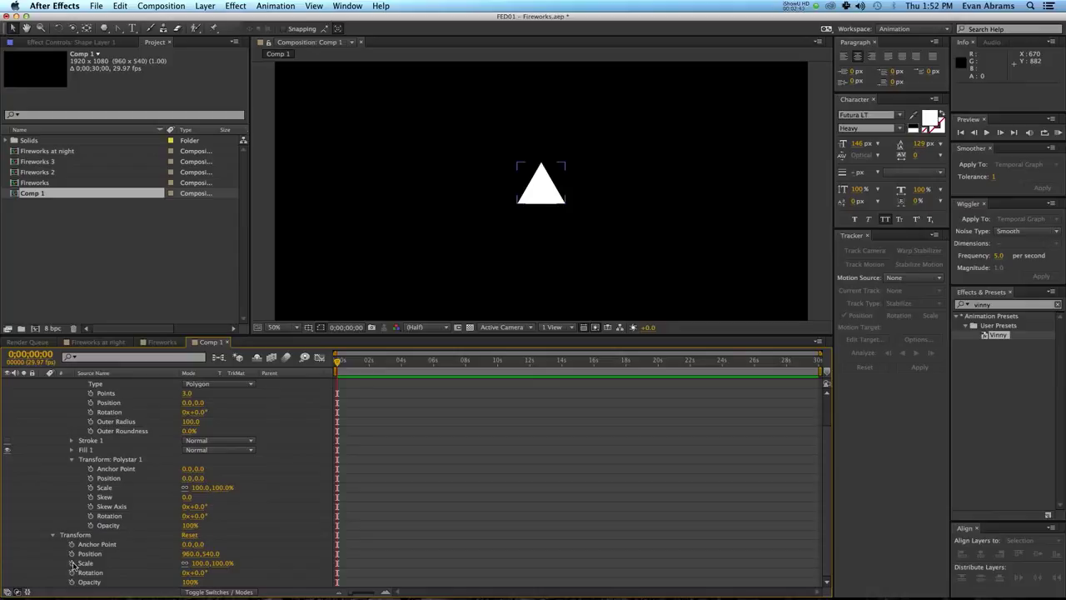
left_click(72, 563)
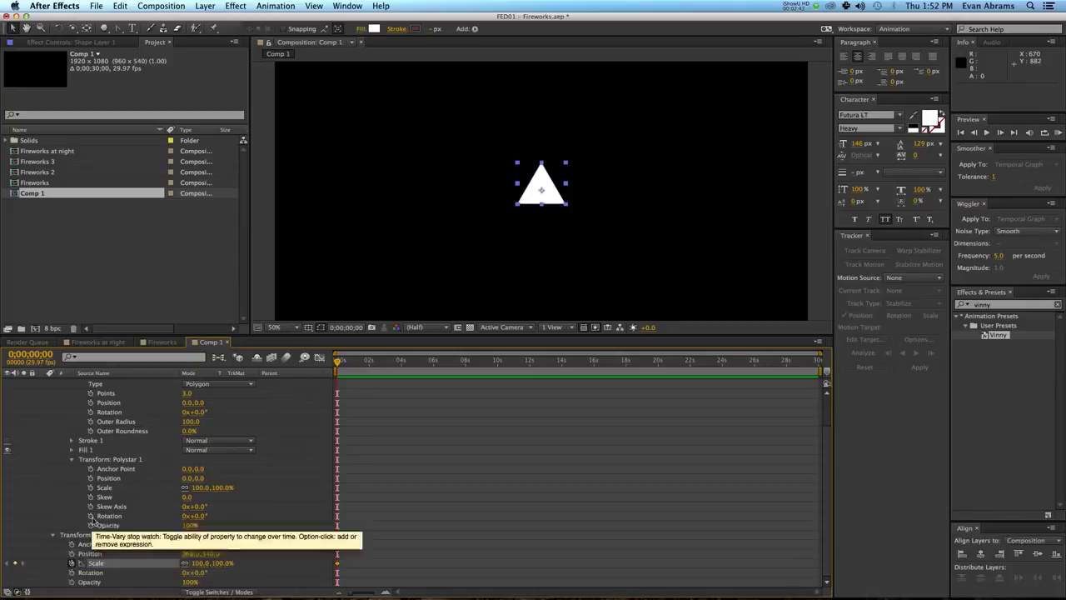
- Add keyframes at 0;00;00;00 for Position in Polystar Path 1 and Scale in Transform: Polystar 1
scroll(96, 408, "up", 2)
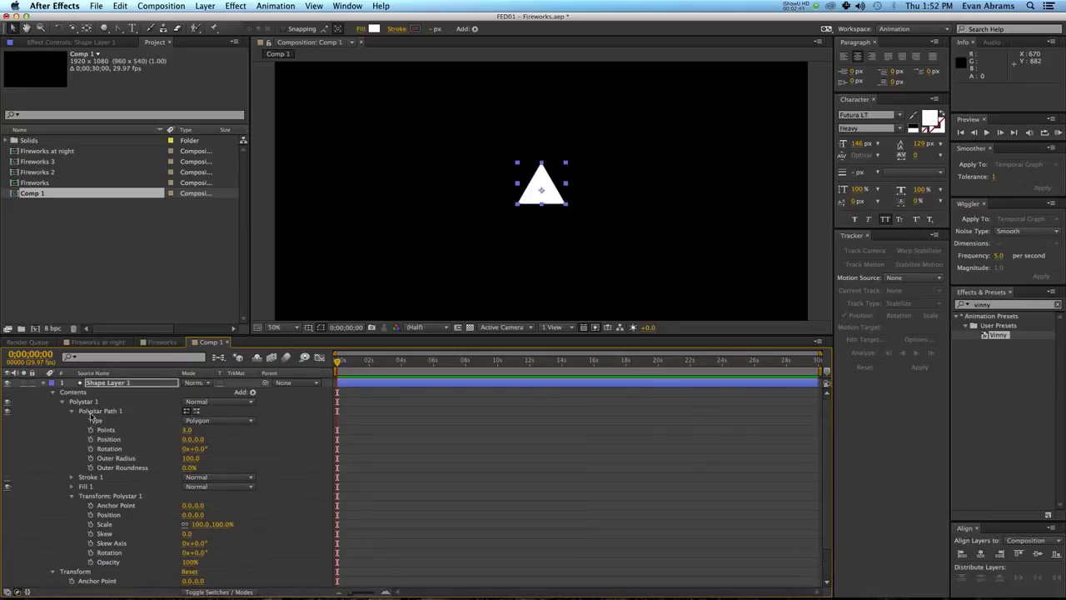
left_click(94, 413)
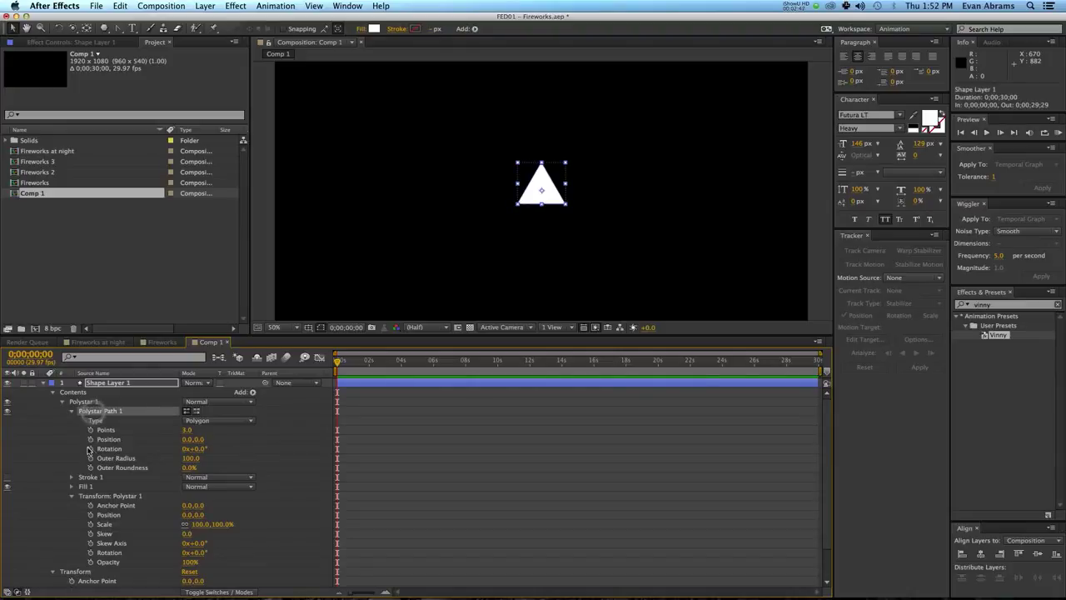
left_click(91, 440)
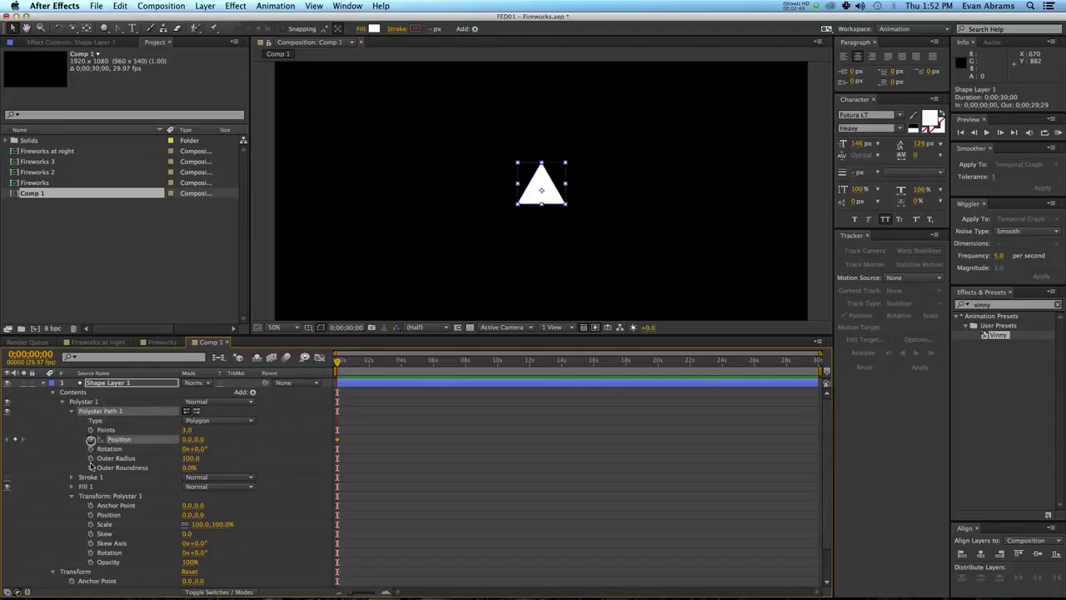
scroll(105, 518, "down", 2)
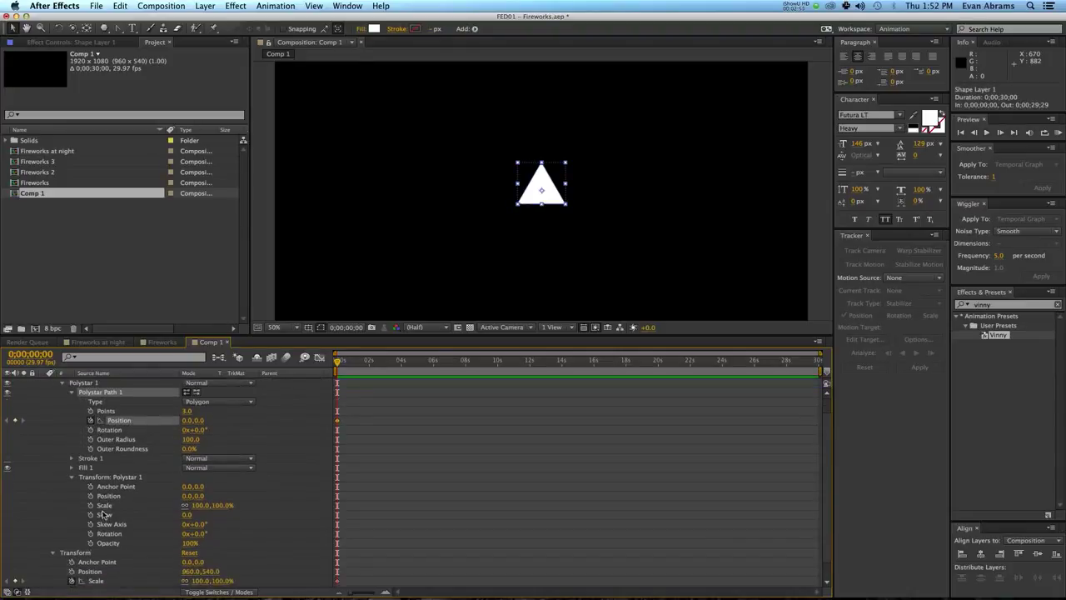
left_click(91, 506)
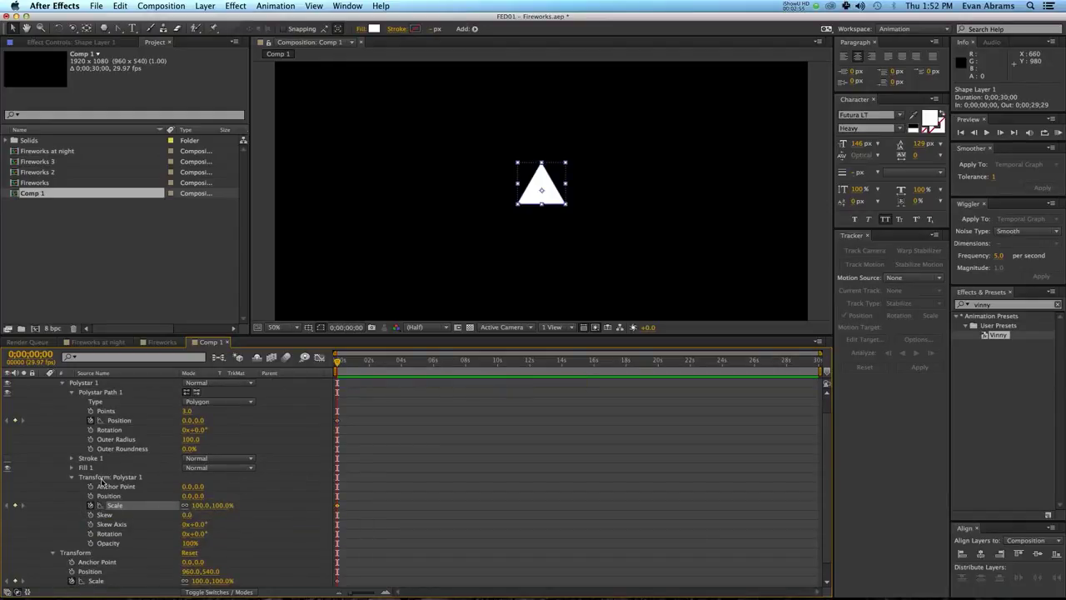
- Unlink the Scale dimensions in Transform: Polystar 1 and set Scale to 50, 0% at 0;00;00;00
left_click(188, 506)
left_click(114, 505)
scroll(125, 500, "up", 2)
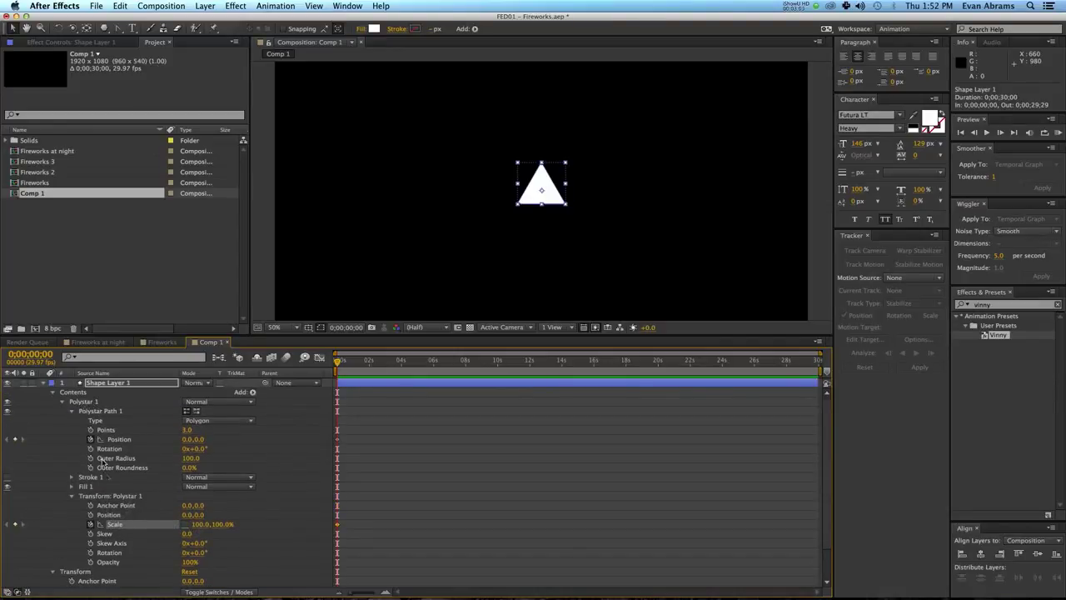
scroll(102, 461, "down", 4)
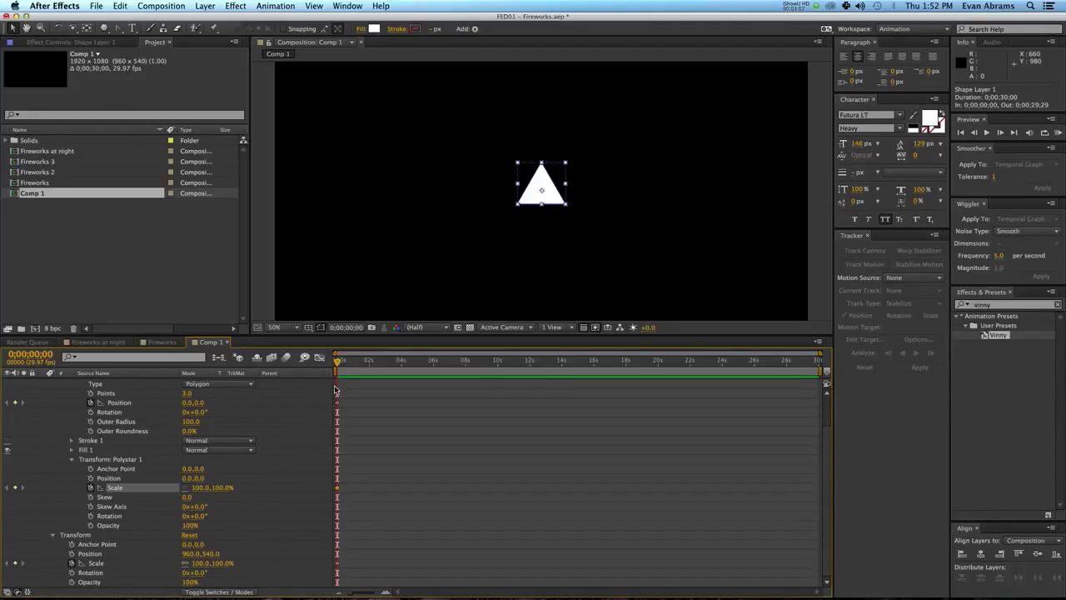
scroll(285, 475, "up", 4)
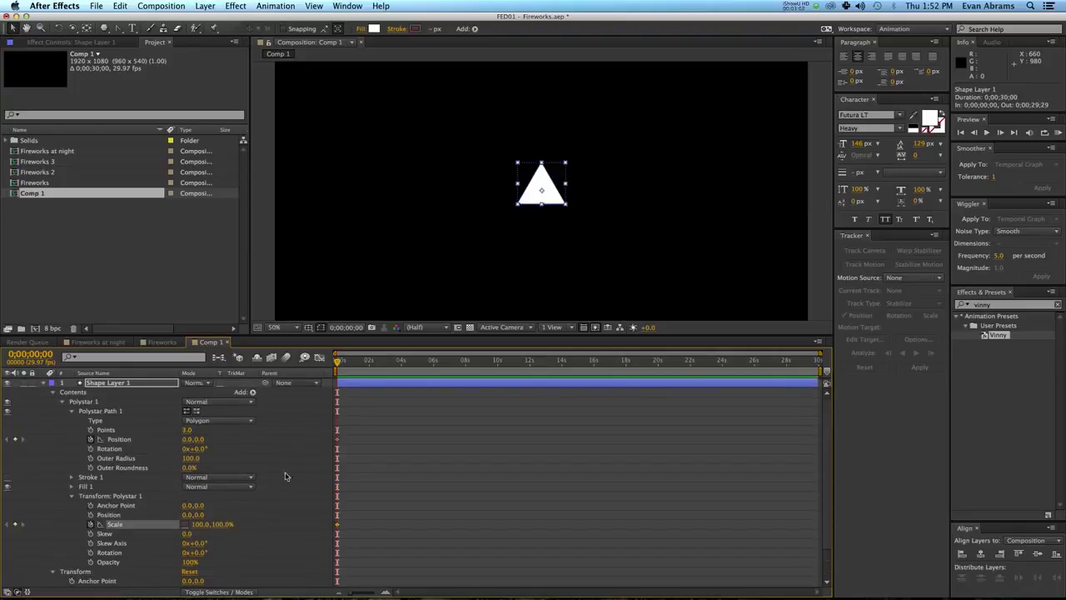
left_click(202, 525)
type("50")
key("Tab")
type("0")
key("Return")
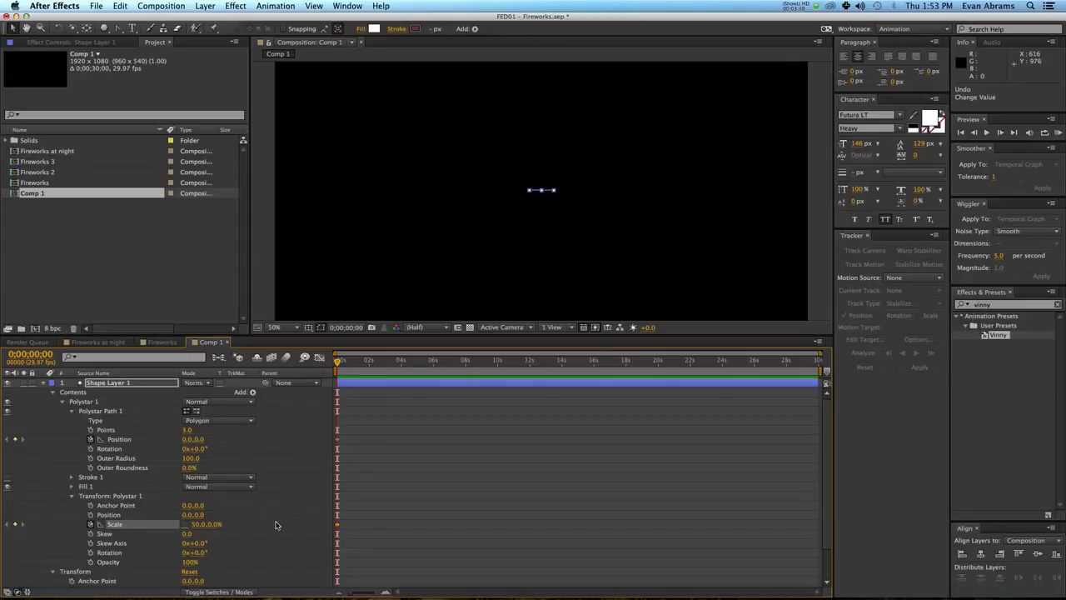
- Set the Scale in the layer's own Transform to 0% at 0;00;00;00
left_click(120, 439)
scroll(366, 448, "down", 1)
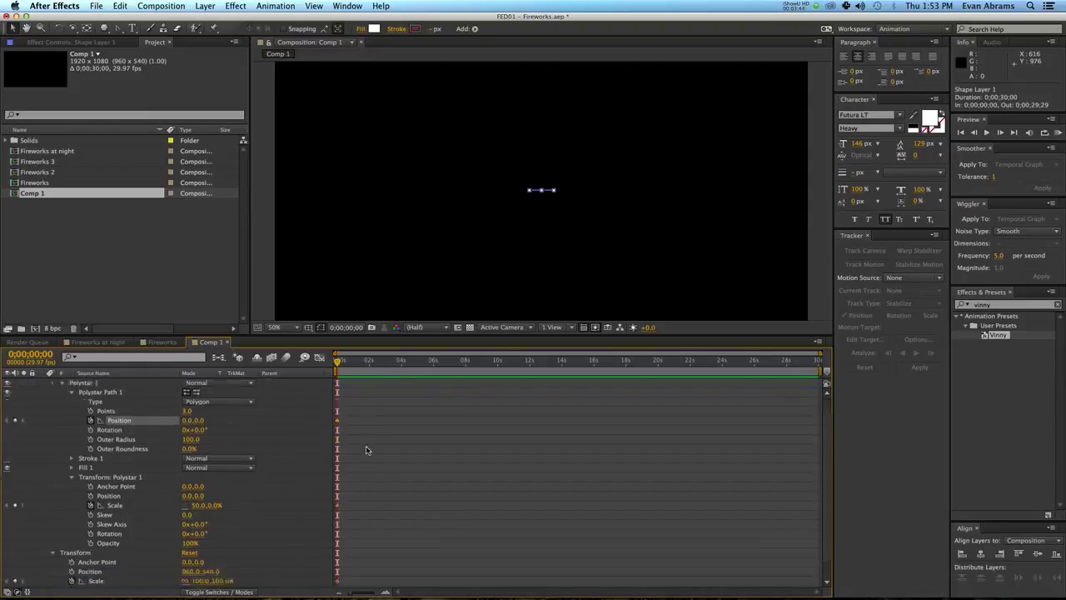
scroll(409, 522, "down", 1)
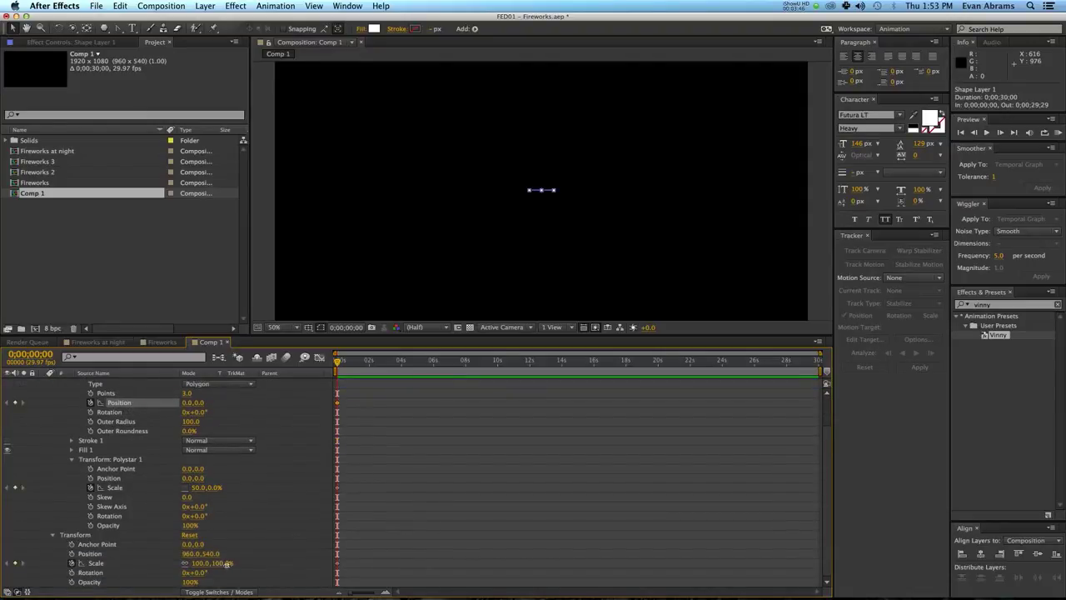
left_click_drag(226, 564, 200, 564)
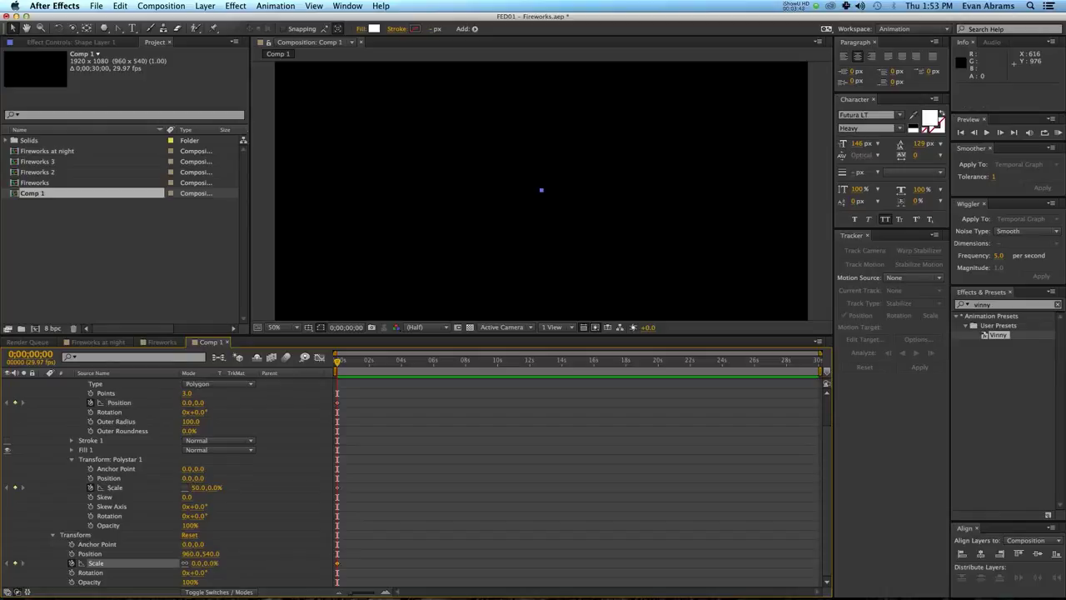
- At 0;00;00;20, set the layer's own Transform Scale to 100%
key("shift+Page_Down")
key("shift+Page_Down")
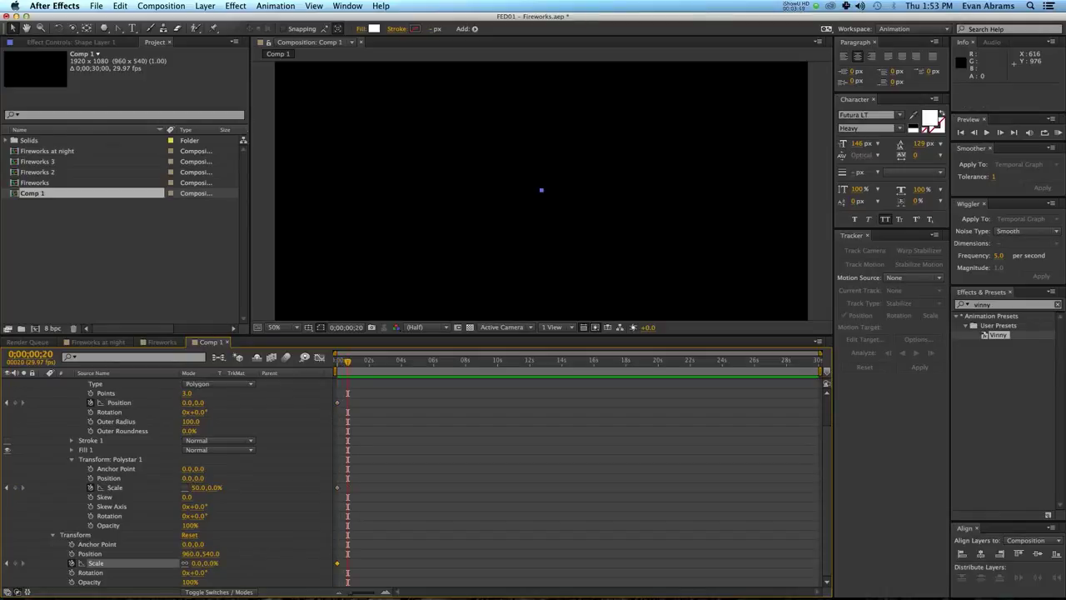
left_click(214, 565)
type("100")
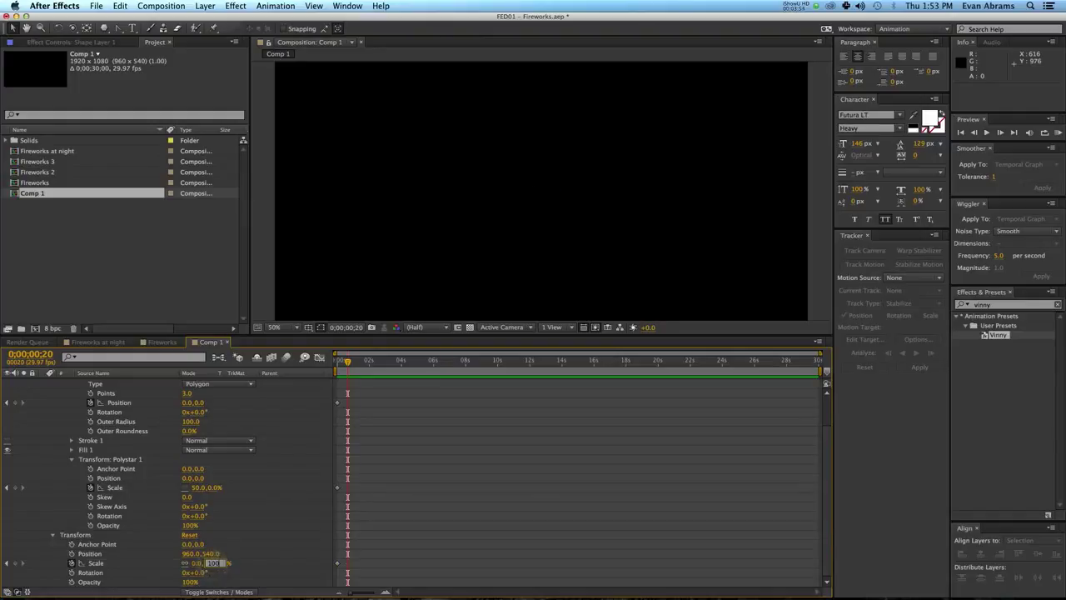
key("Return")
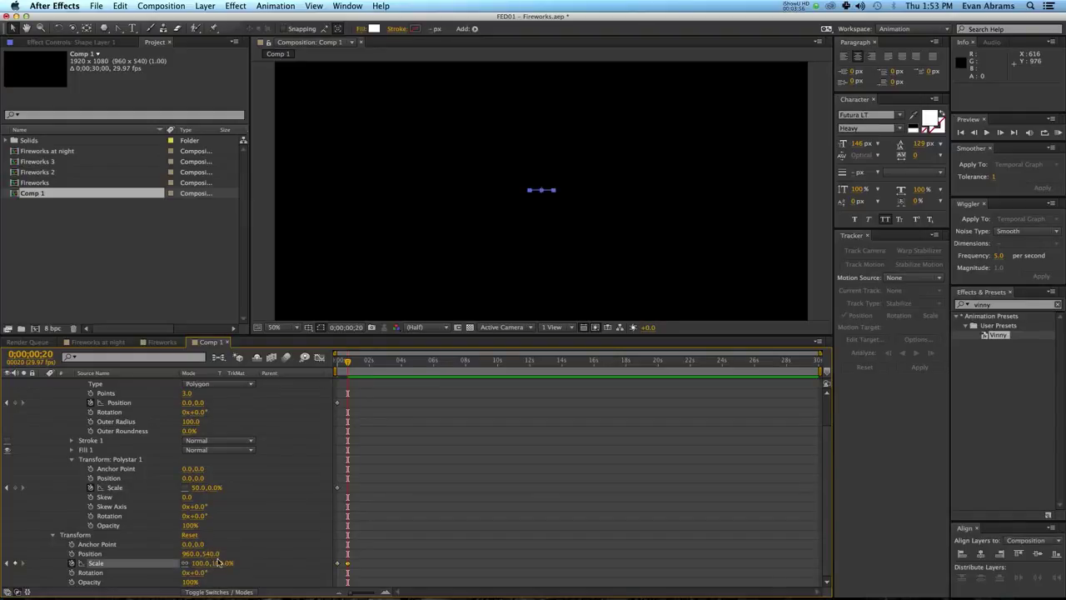
- Set the Scale in Transform: Polystar 1 to 0, 100% at 0;00;00;20
scroll(231, 557, "up", 2)
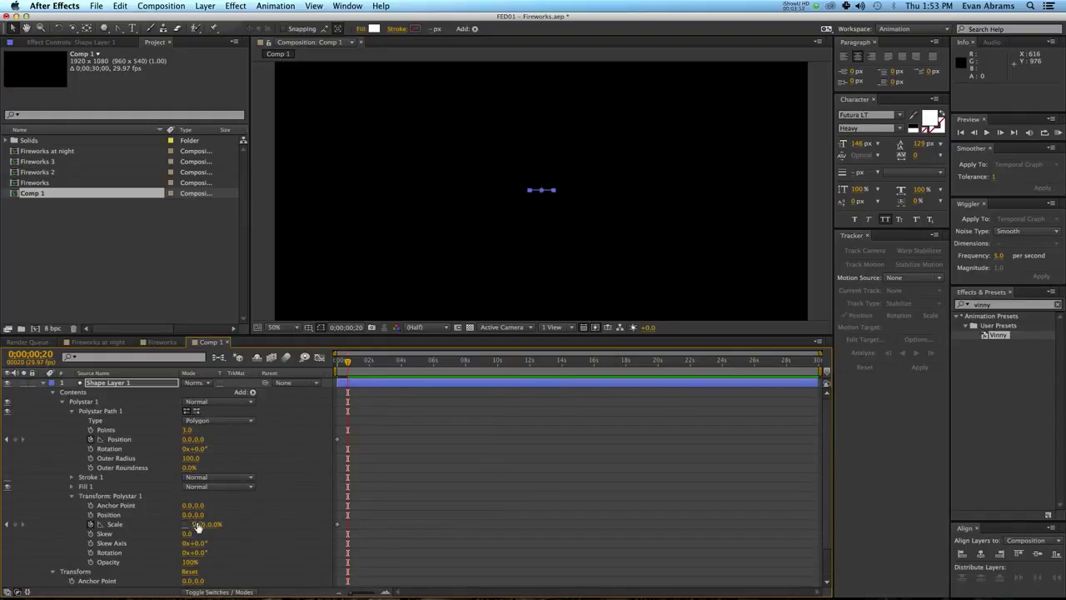
left_click(198, 524)
left_click(119, 524)
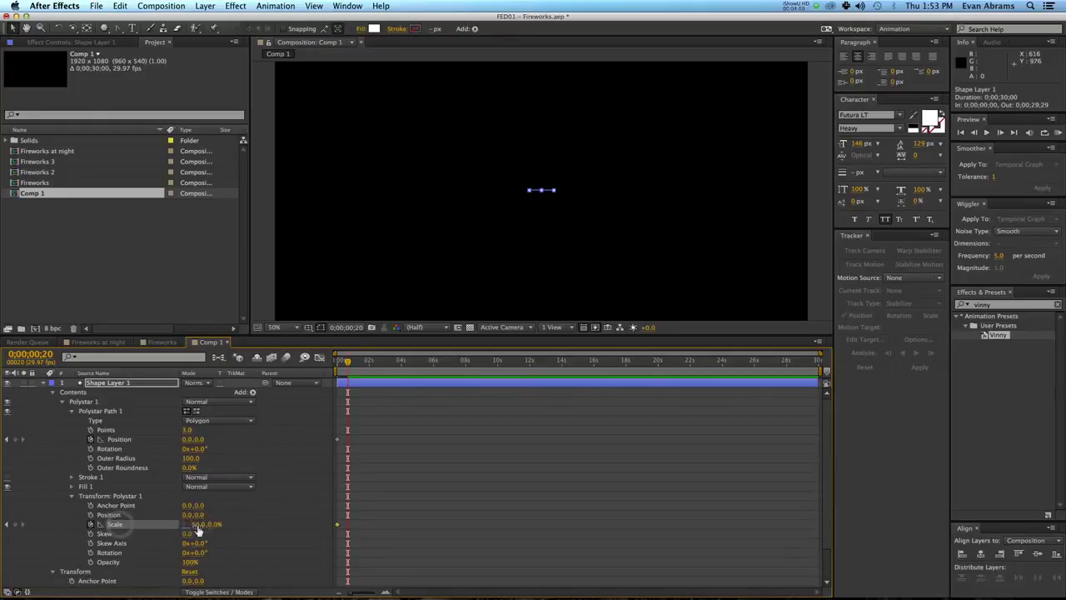
left_click(197, 524)
type("0")
key("Tab")
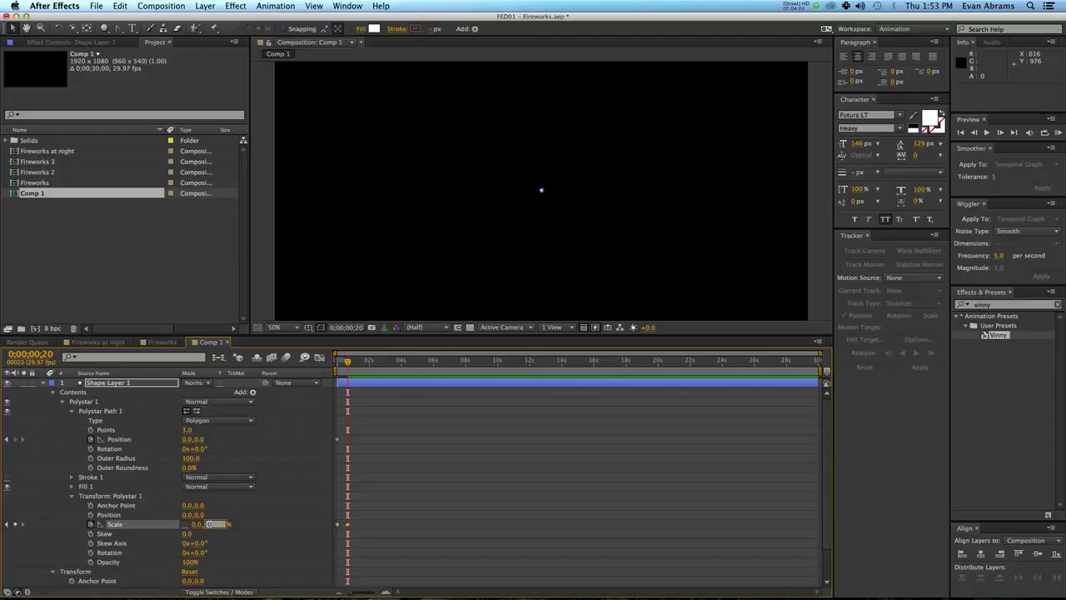
type("100")
key("Return")
- Set the Position in Polystar Path 1 to 0, 300 at 0;00;00;20 and deselect the layer
left_click_drag(198, 444, 385, 433)
left_click(207, 440)
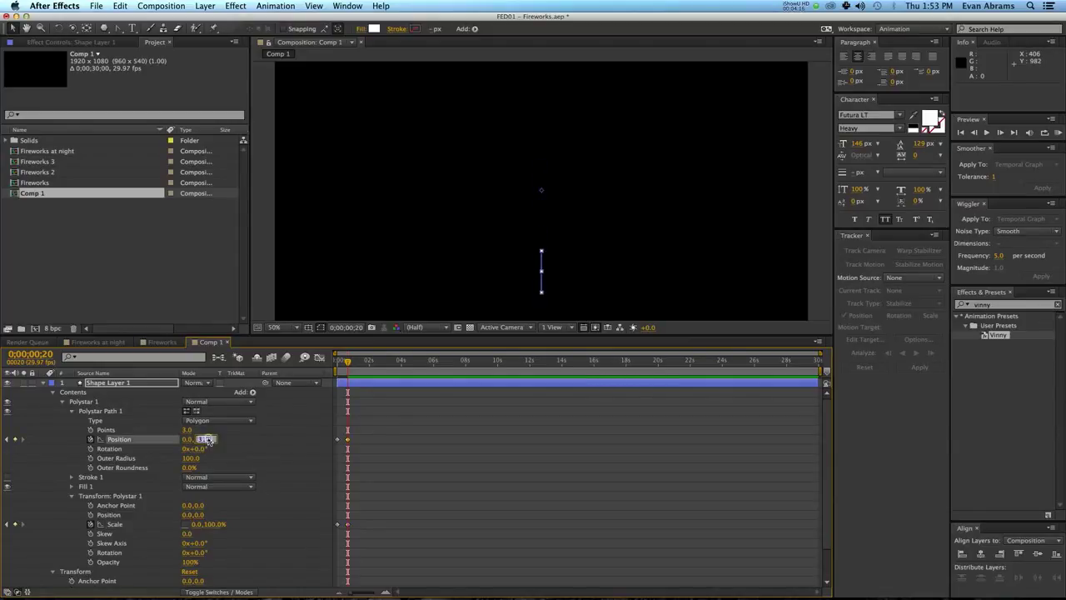
type("300")
key("Return")
left_click(410, 405)
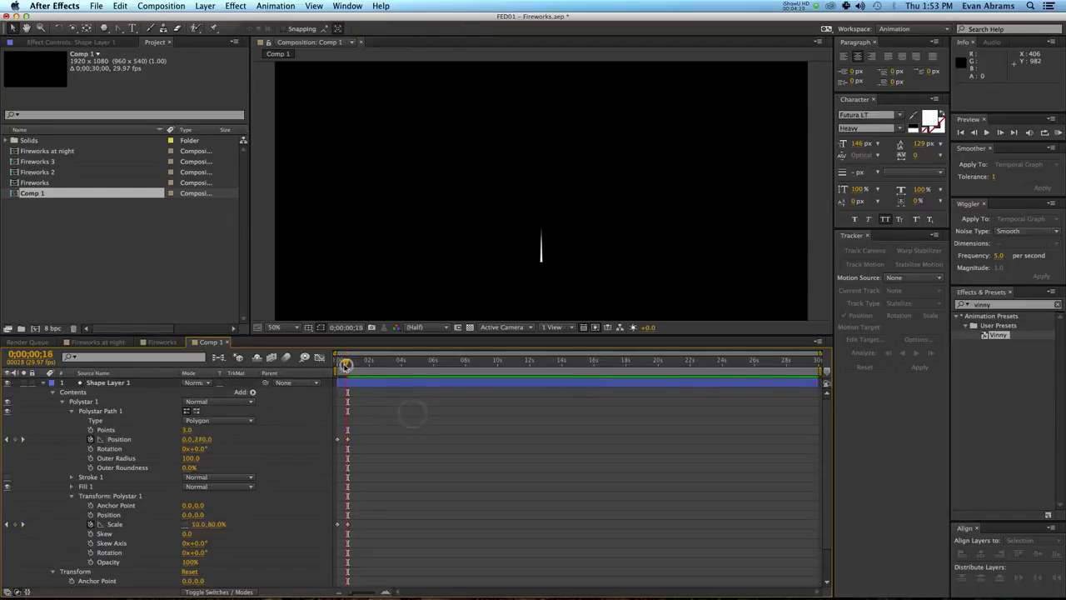
- Preview the streak's animation from the first frame to 0;00;00;20
left_click_drag(348, 364, 339, 370)
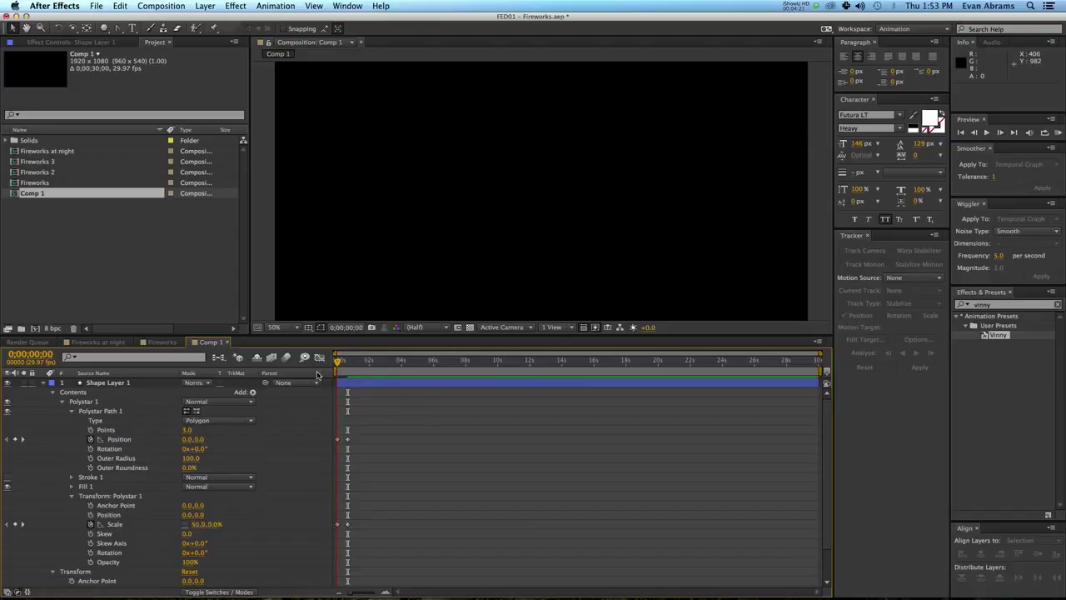
key("space")
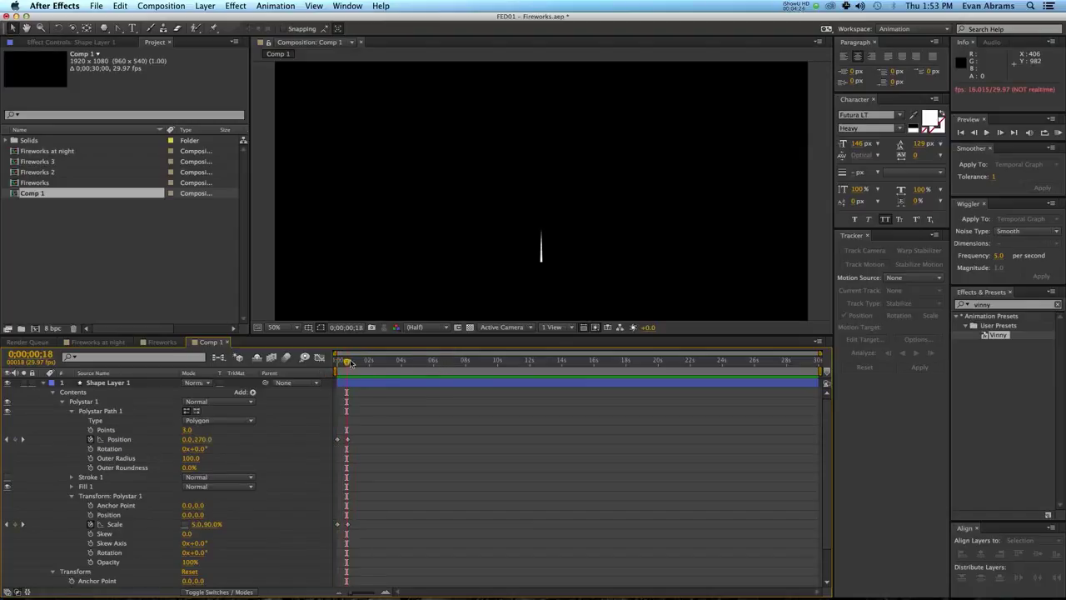
mouse_move(350, 362)
left_mouse_down()
mouse_move(336, 368)
mouse_move(346, 363)
left_mouse_up()
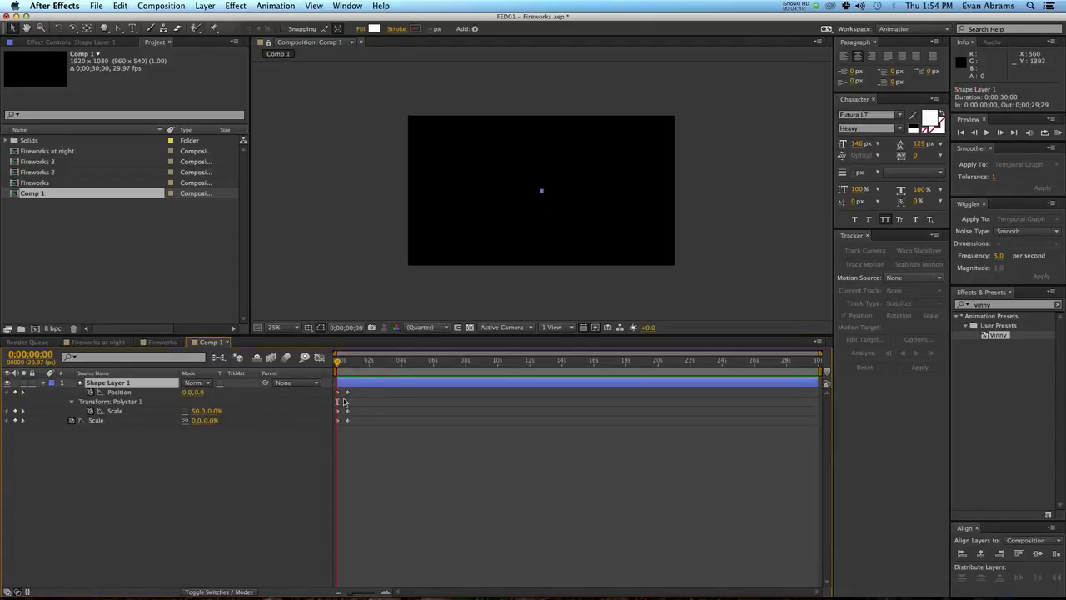
- Apply Easy Ease to all the Position and Scale keyframes and select their curves in the Graph Editor
scroll(345, 401, "up", 3)
scroll(348, 401, "left", 2)
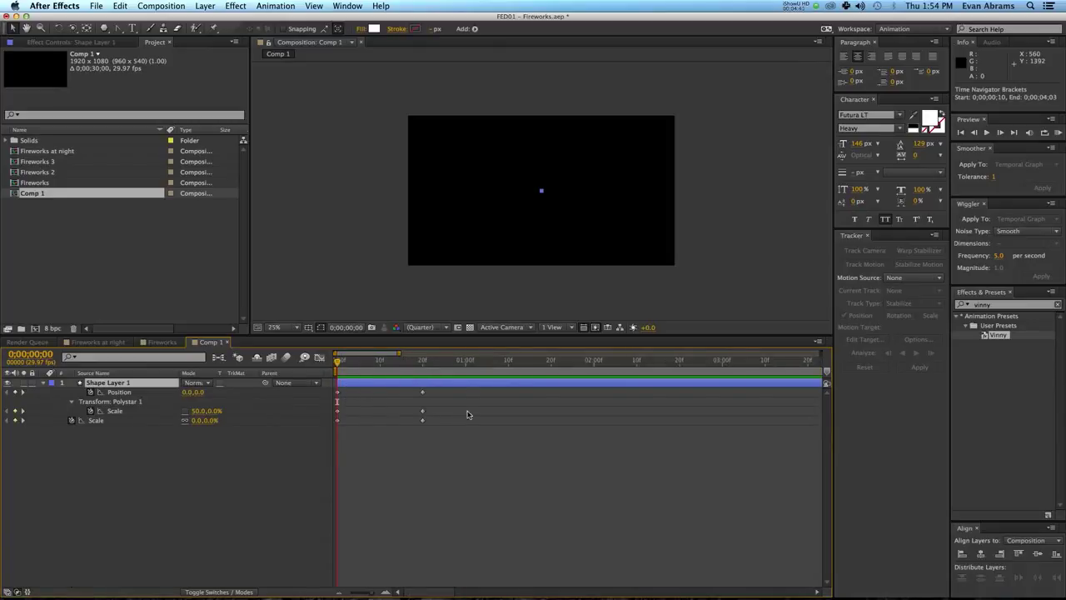
left_click_drag(439, 397, 305, 437)
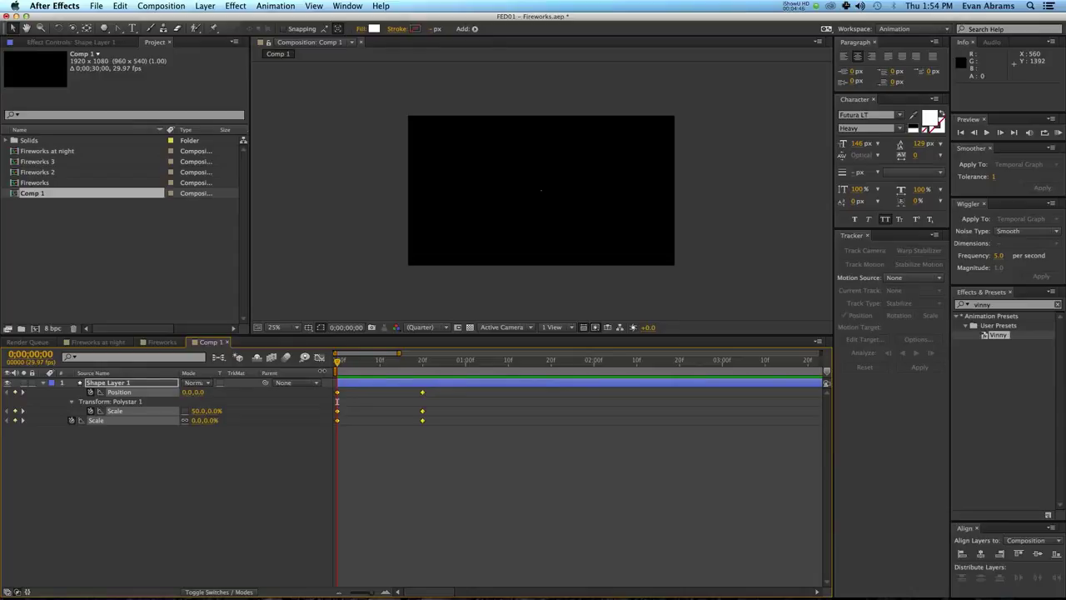
left_click(319, 358)
left_click_drag(476, 499, 314, 539)
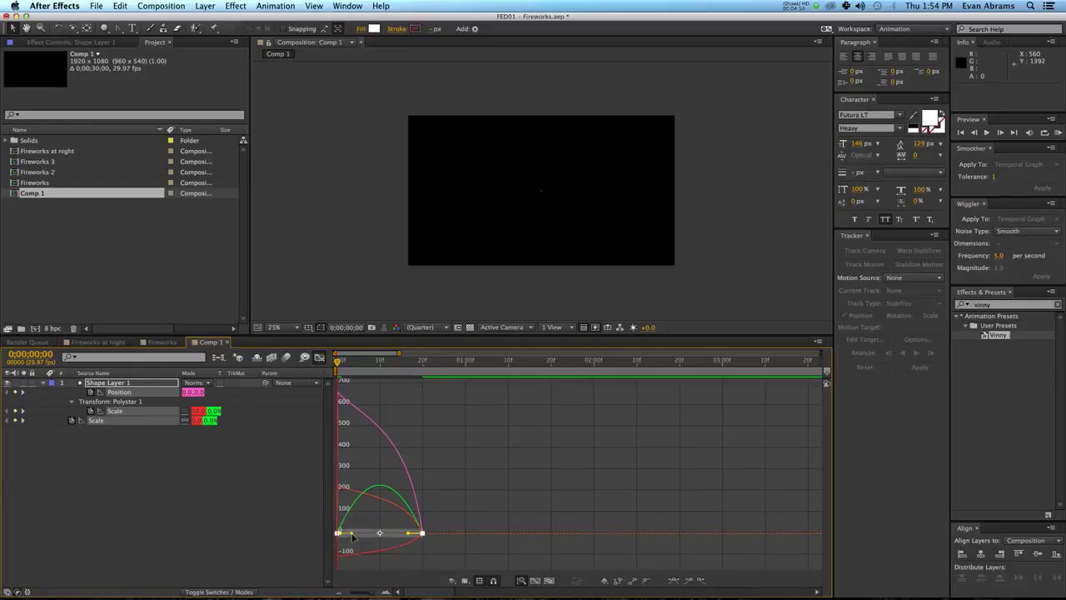
- Shorten the first keyframes' outgoing ease and extend the last keyframes' incoming ease to about 10 frames for a fast start and slow finish
left_click_drag(352, 538, 303, 538)
key("space")
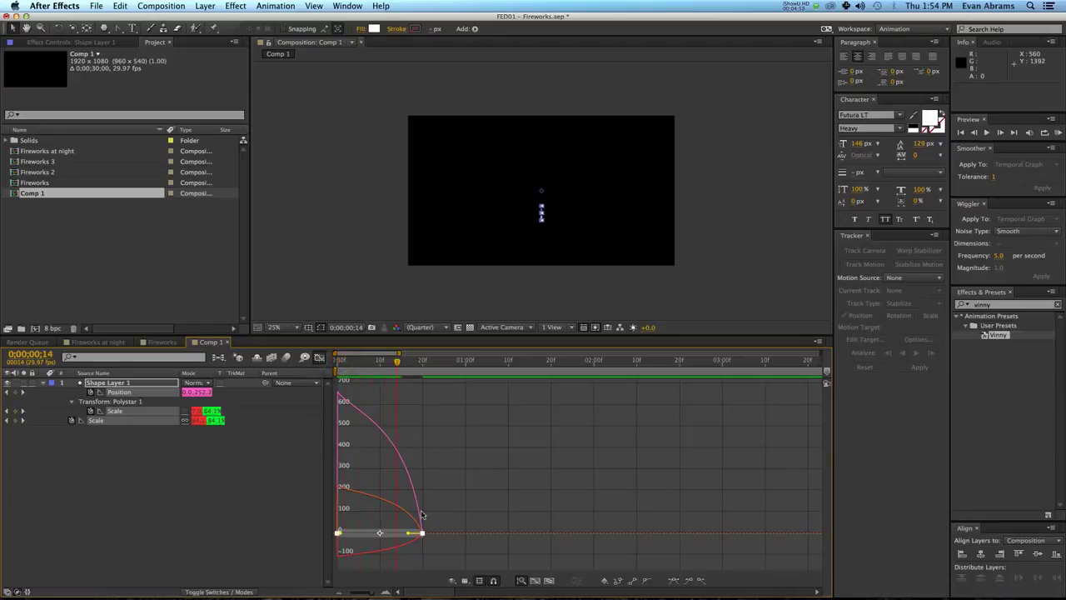
mouse_move(410, 536)
left_mouse_down()
mouse_move(362, 534)
mouse_move(421, 533)
left_mouse_up()
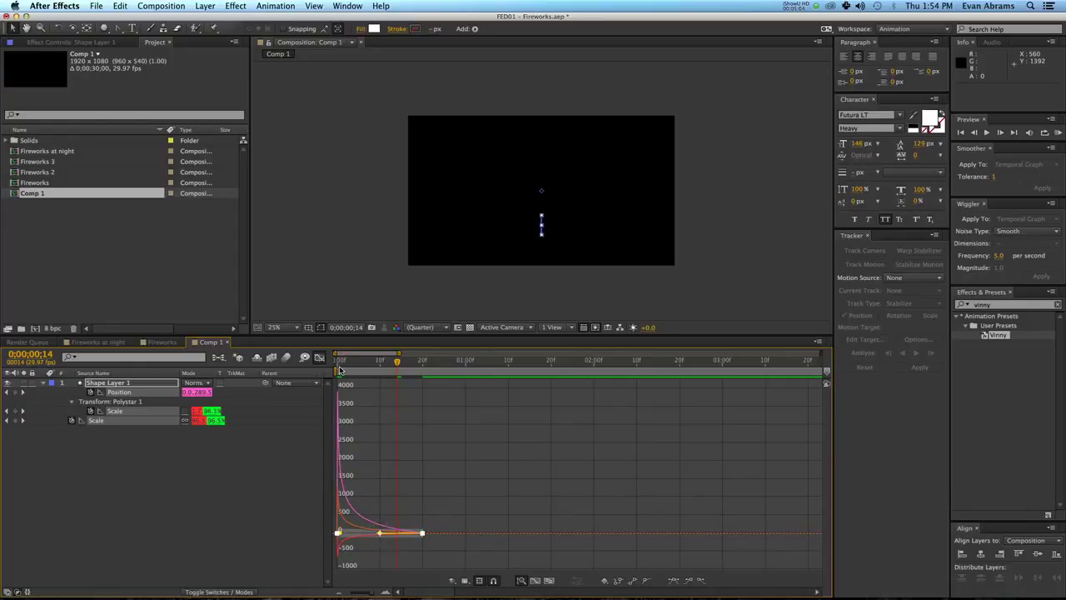
- Preview the eased streak from 0;00;00;00, checking its motion and shape at different frames and magnifications
left_click(339, 370)
left_click(517, 501)
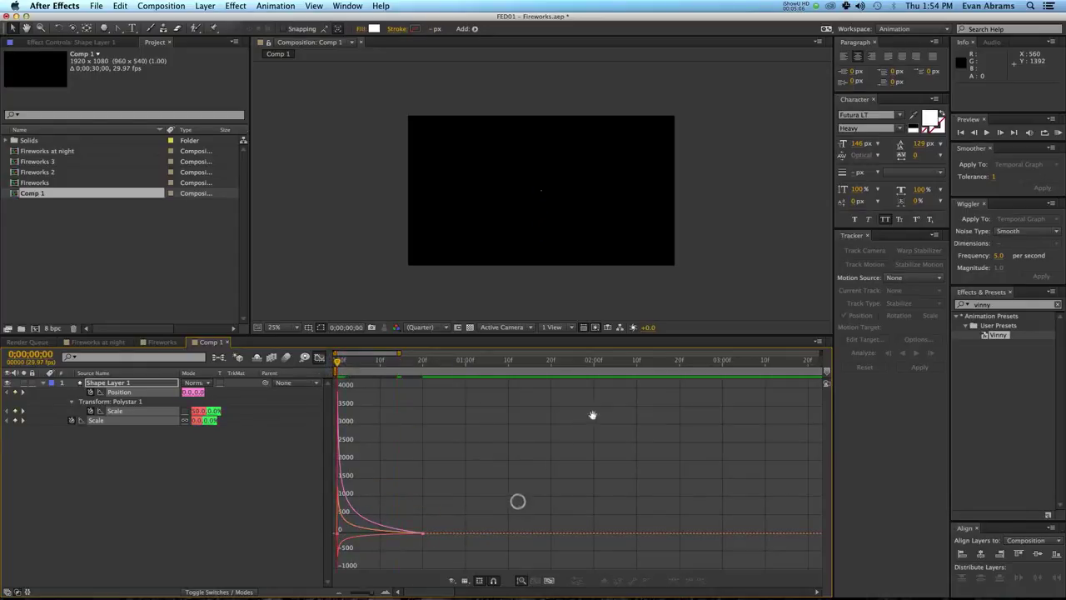
key("space")
key("space")
left_click(610, 281)
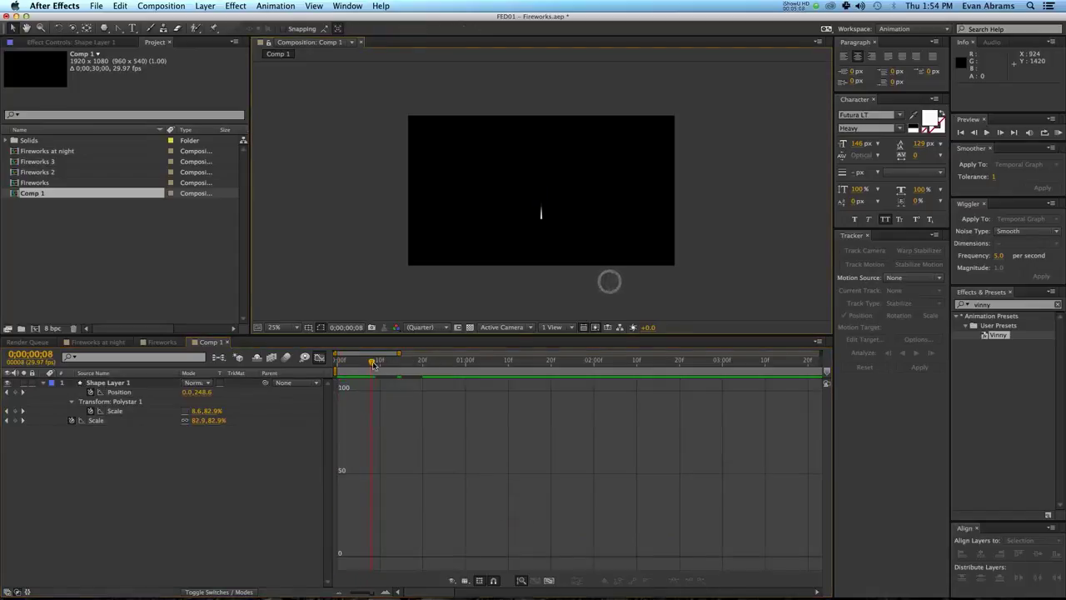
left_click_drag(373, 365, 294, 364)
key("space")
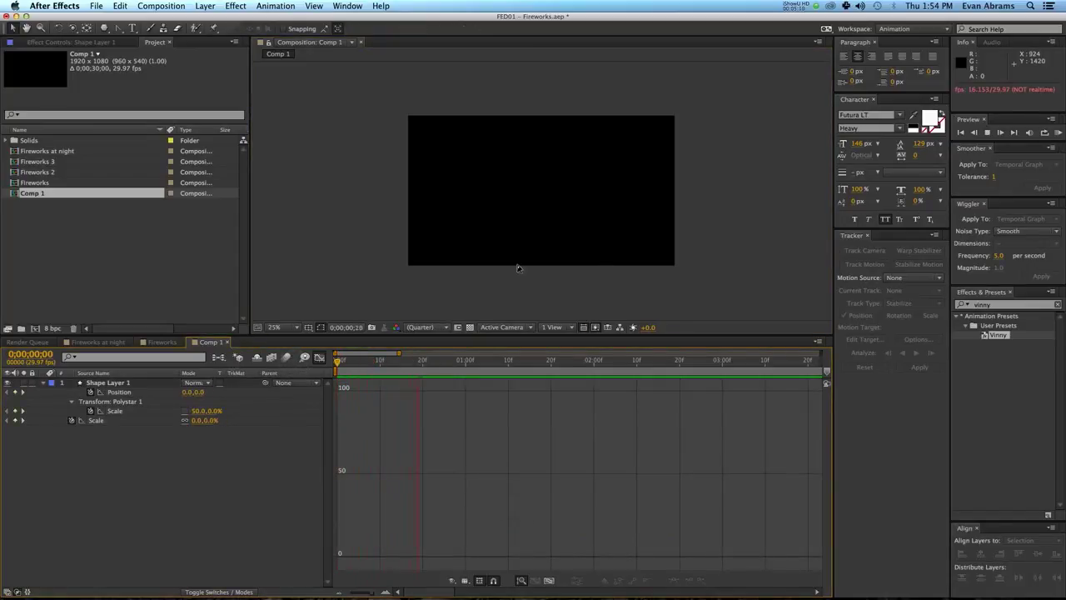
key("space")
left_click_drag(362, 365, 406, 361)
key("period")
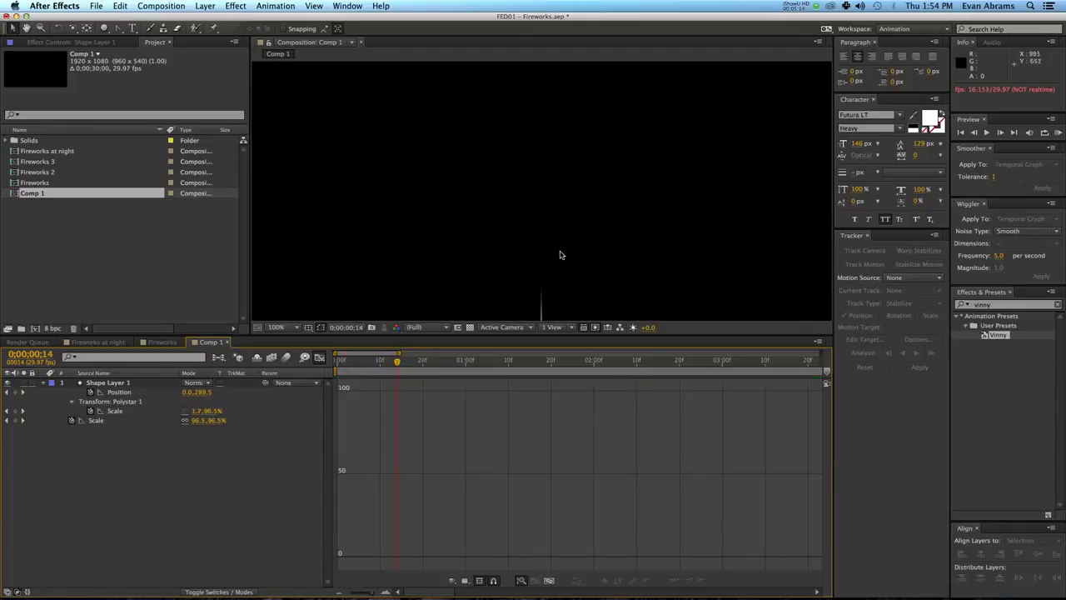
left_click(342, 364)
key("space")
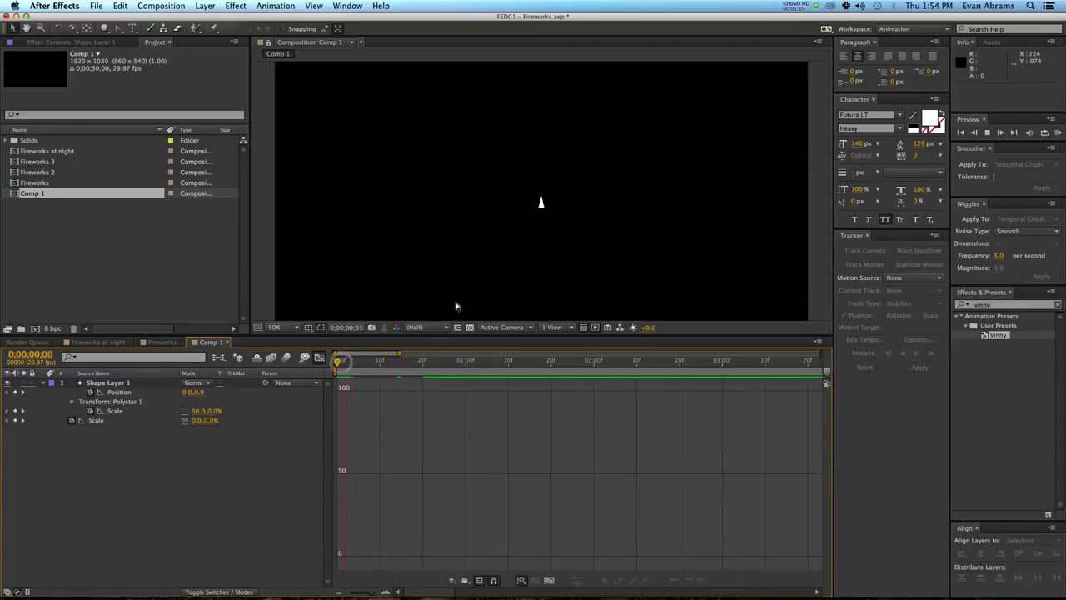
key("comma")
left_click_drag(211, 394, 208, 395)
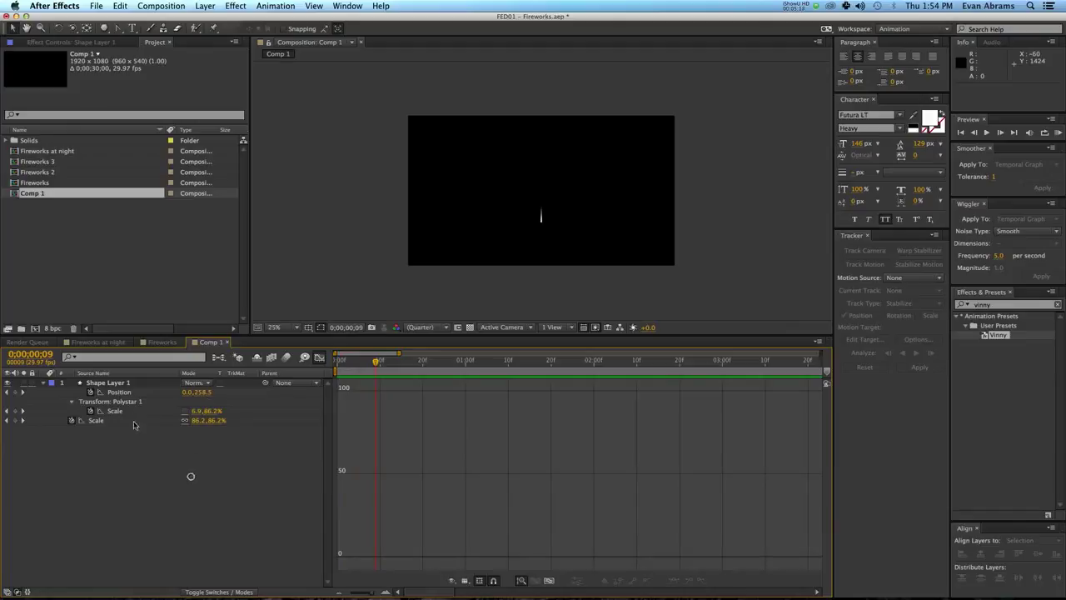
- Add a Repeater to the Contents of the shape layer and expand its properties
left_click(42, 383)
left_click(42, 383, "super")
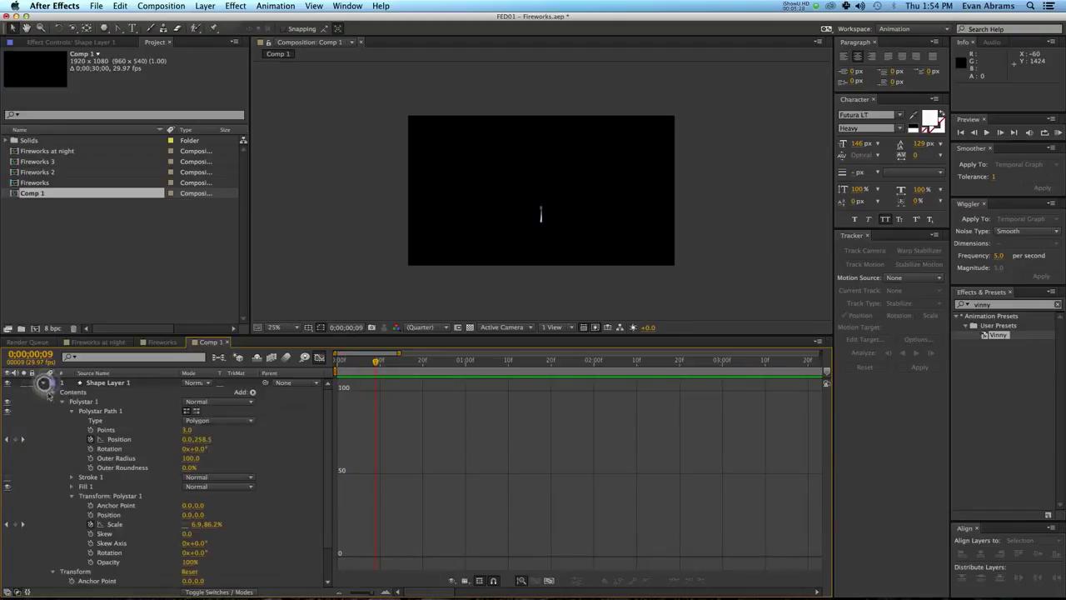
left_click(72, 392)
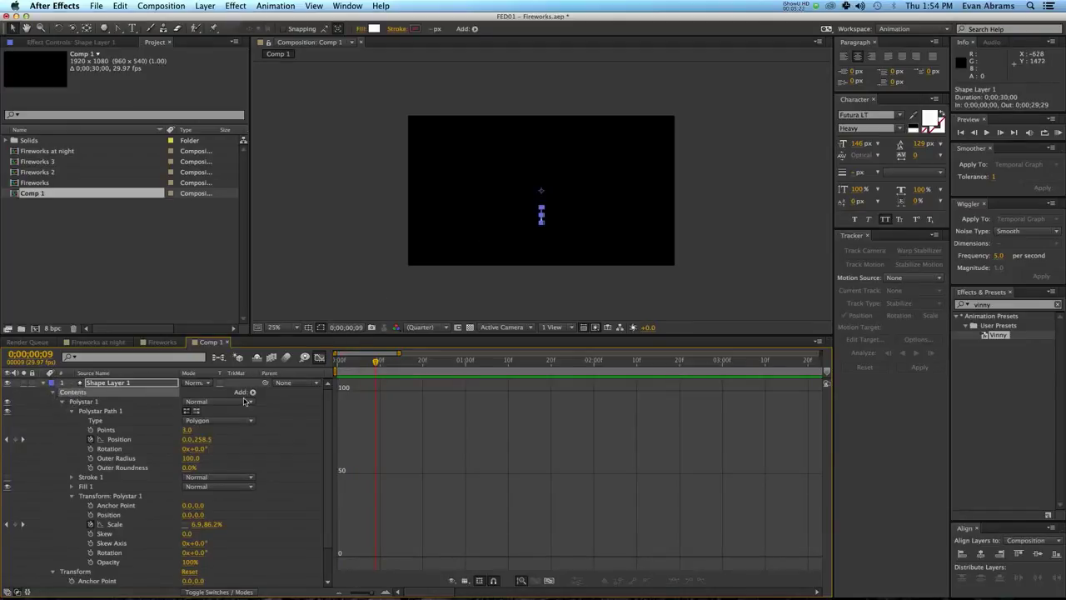
left_click(252, 393)
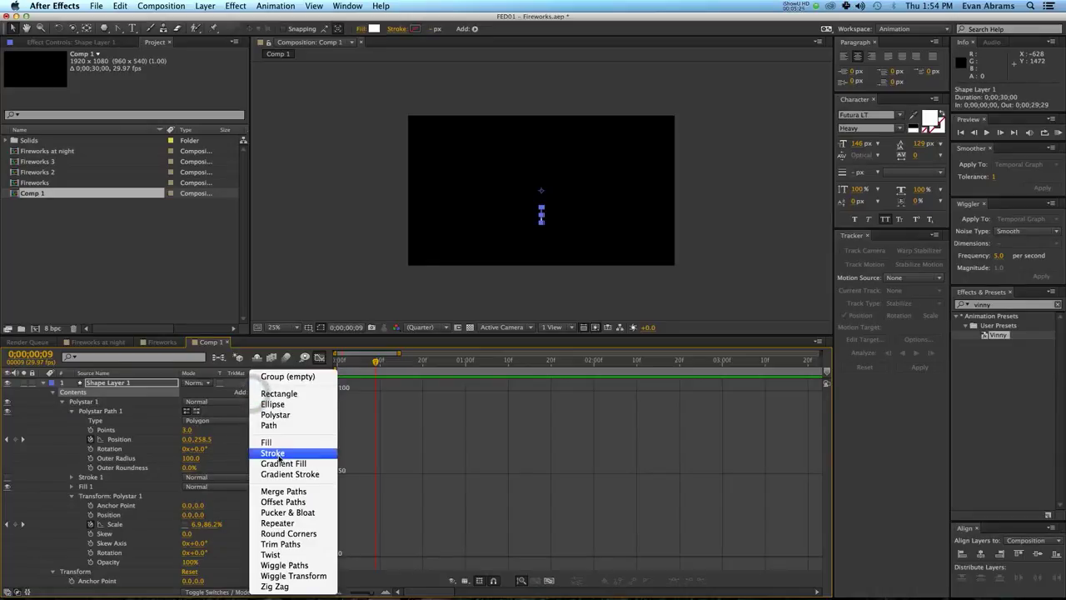
left_click(277, 523)
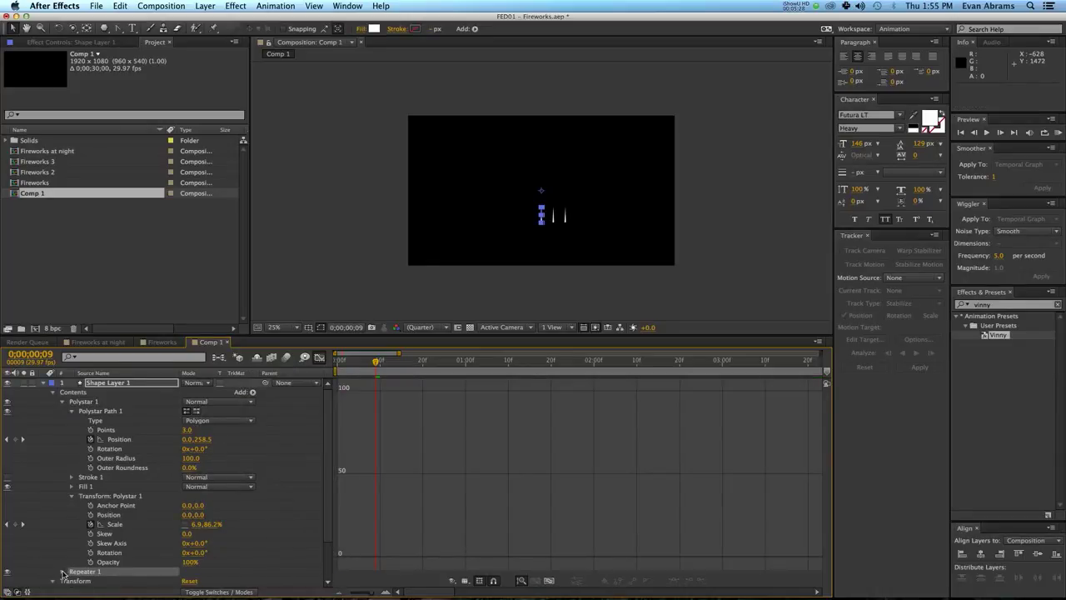
left_click(63, 572)
scroll(62, 572, "down", 1)
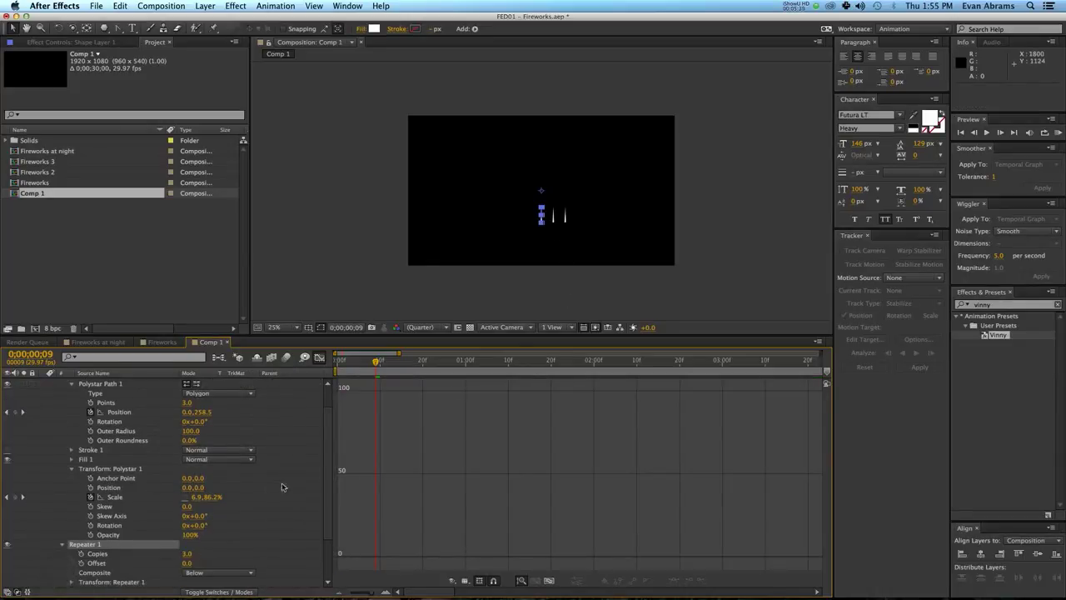
scroll(65, 548, "down", 2)
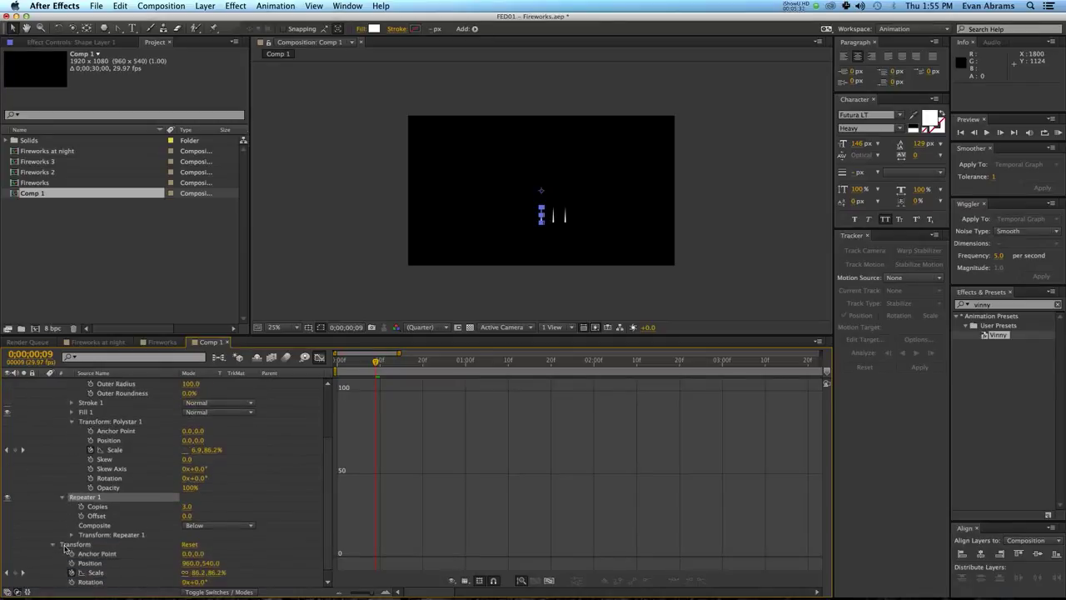
- Expand the Repeater's transform and set its Position to 0,0 so the copies share one centre
left_click(72, 535)
scroll(75, 538, "down", 2)
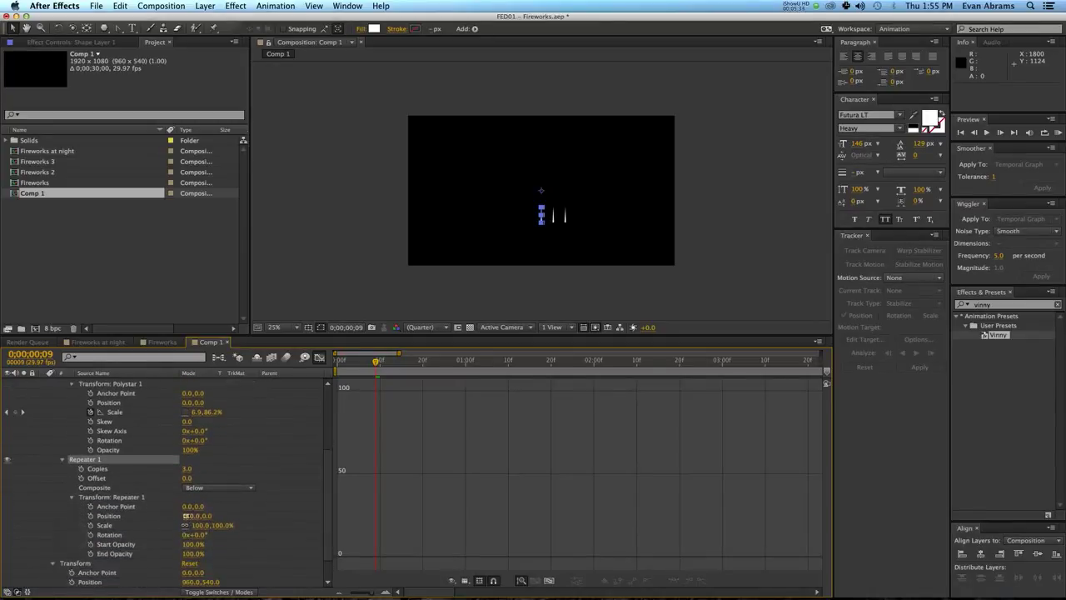
left_click(191, 516)
type("100")
key("Escape")
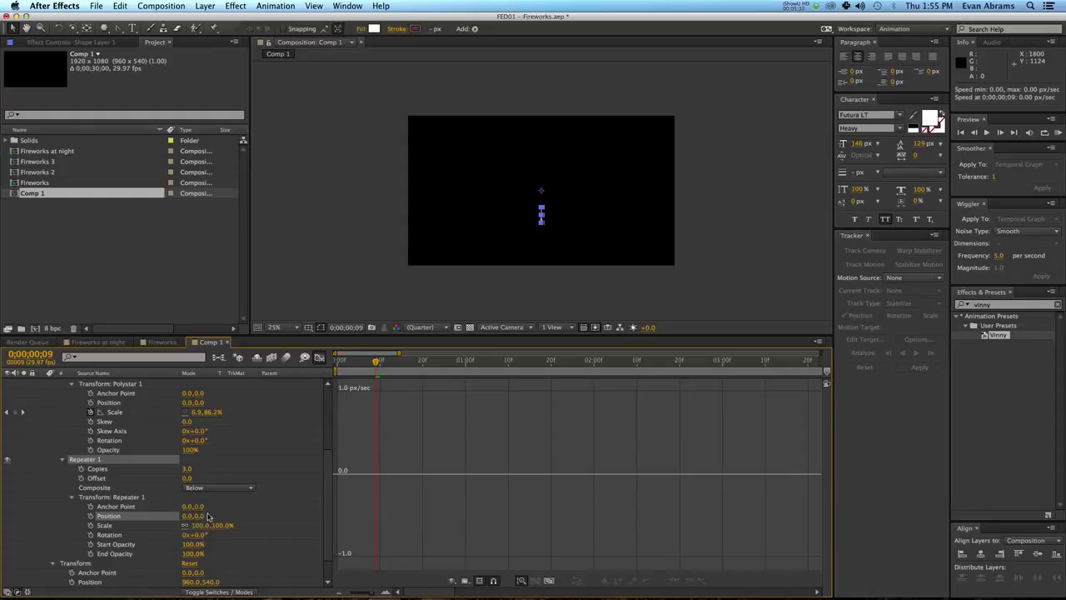
- Set the Repeater to 12 copies and its transform Rotation to 360/12 (30°) for an evenly spaced ring
left_click_drag(200, 540, 213, 537)
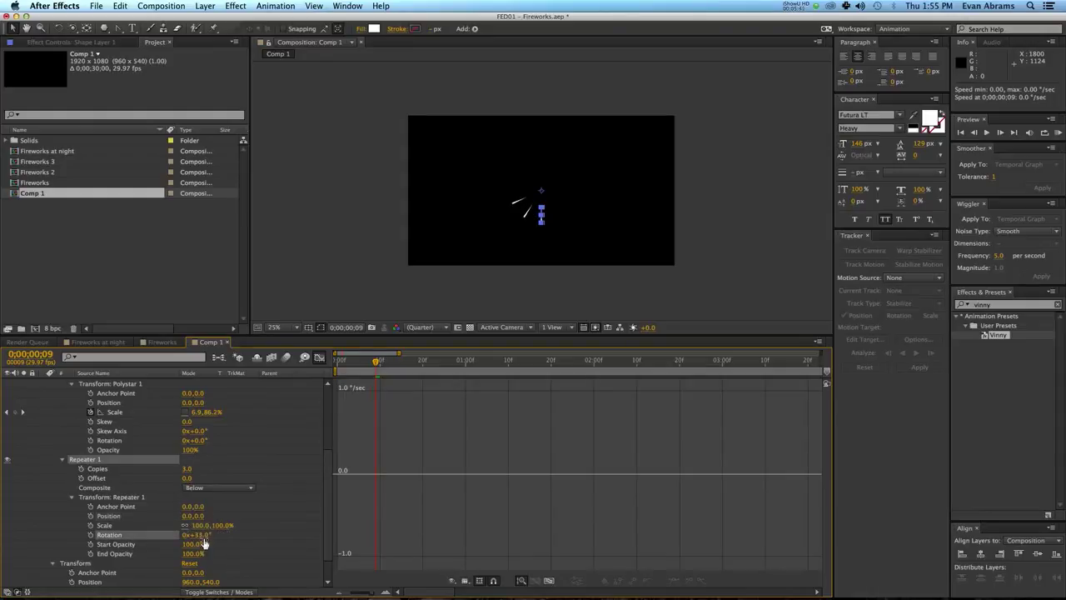
left_click(188, 469)
type("12")
key("Return")
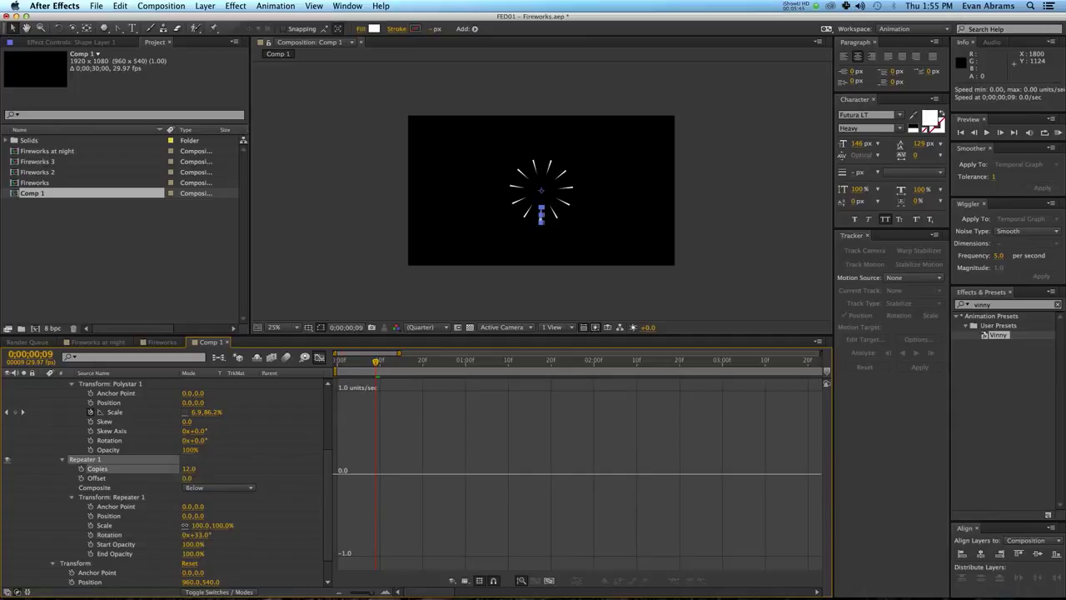
left_click(197, 535)
type("/12")
key("Return")
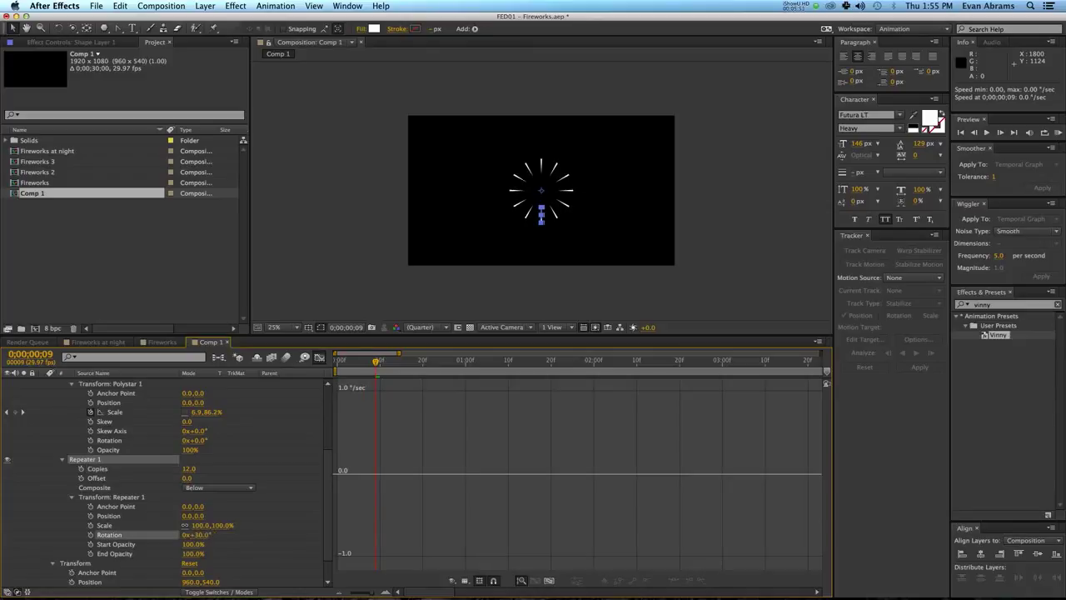
left_click(281, 552)
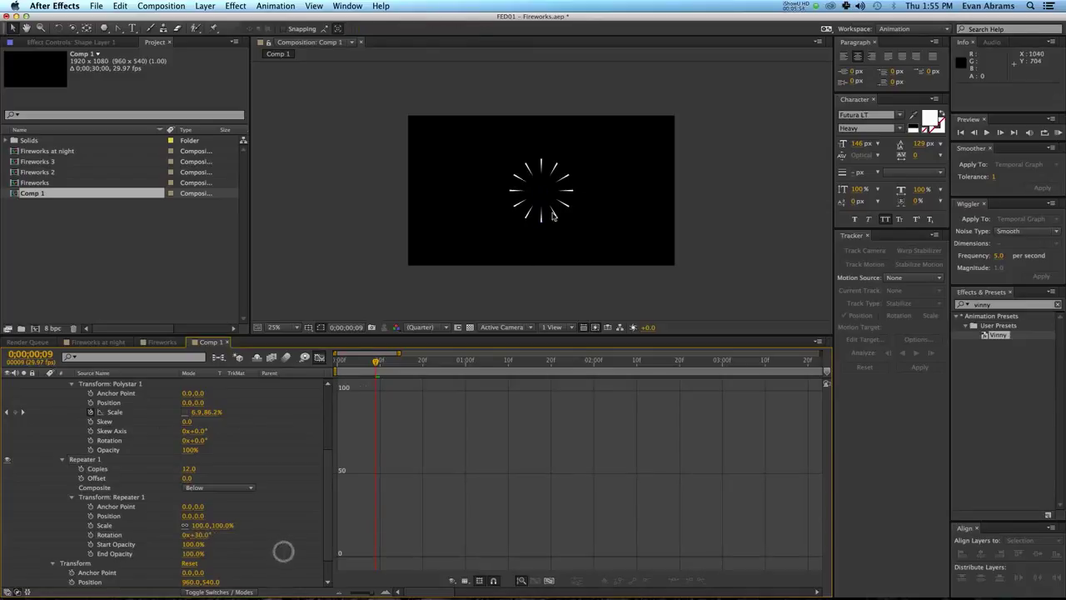
- Preview the 12-streak burst from the start of the composition and return to 0;00;00;00
scroll(528, 198, "up", 1)
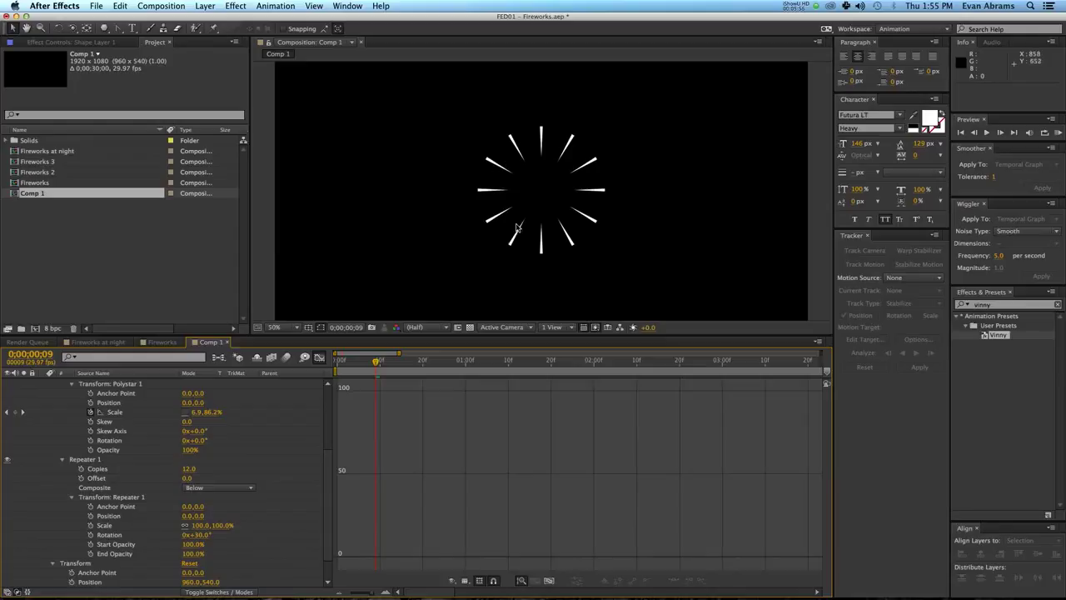
key("space")
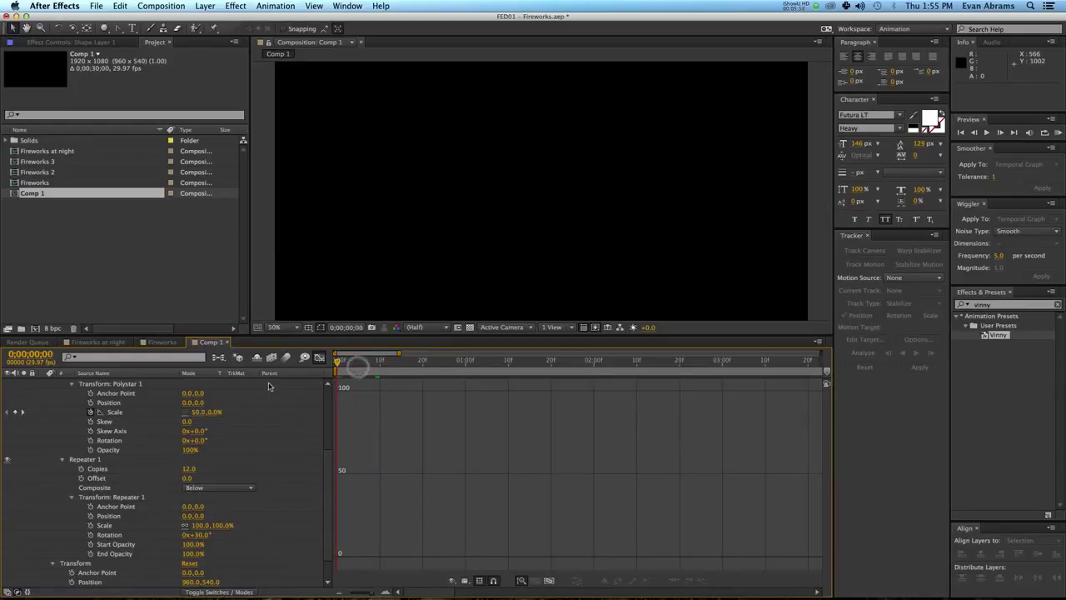
scroll(534, 199, "down", 1)
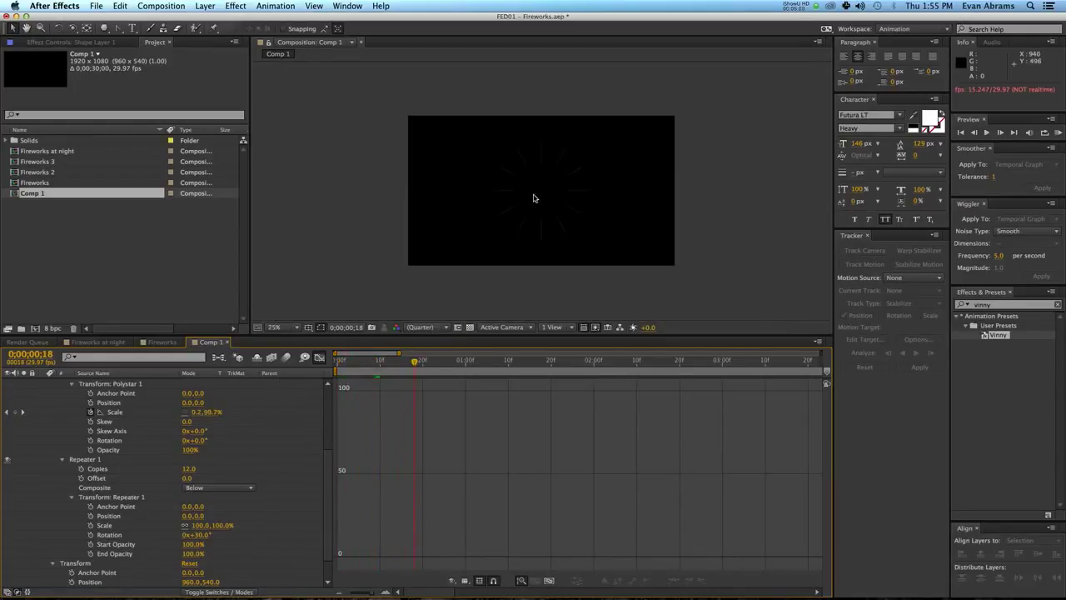
key("space")
left_click(339, 361)
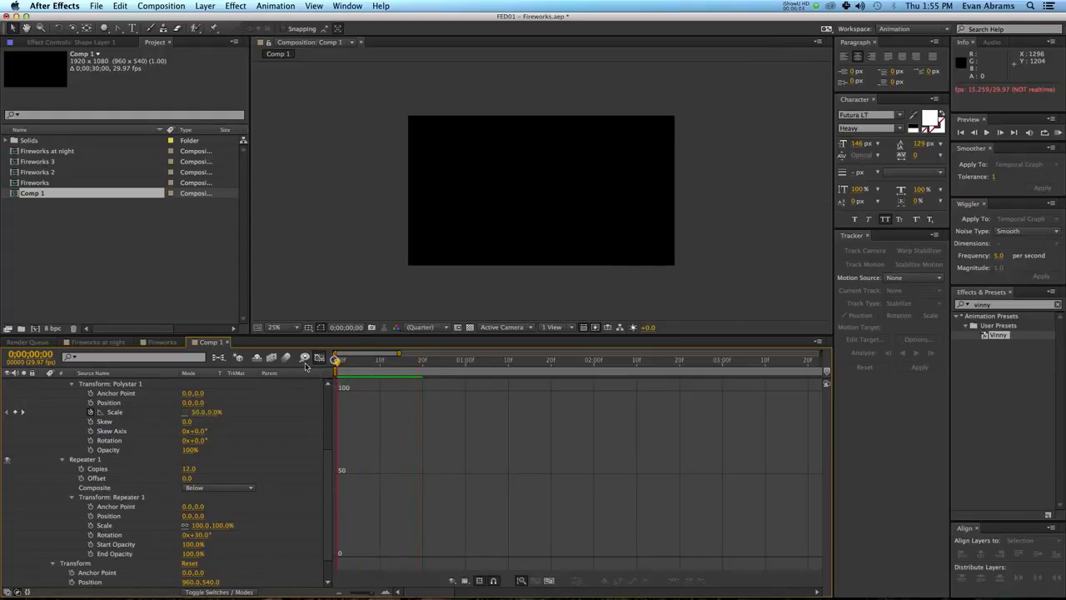
- Show only the keyframed properties of Shape Layer 1 and leave the Graph Editor for the layer bars
scroll(298, 415, "up", 6)
left_click(158, 380)
key("u")
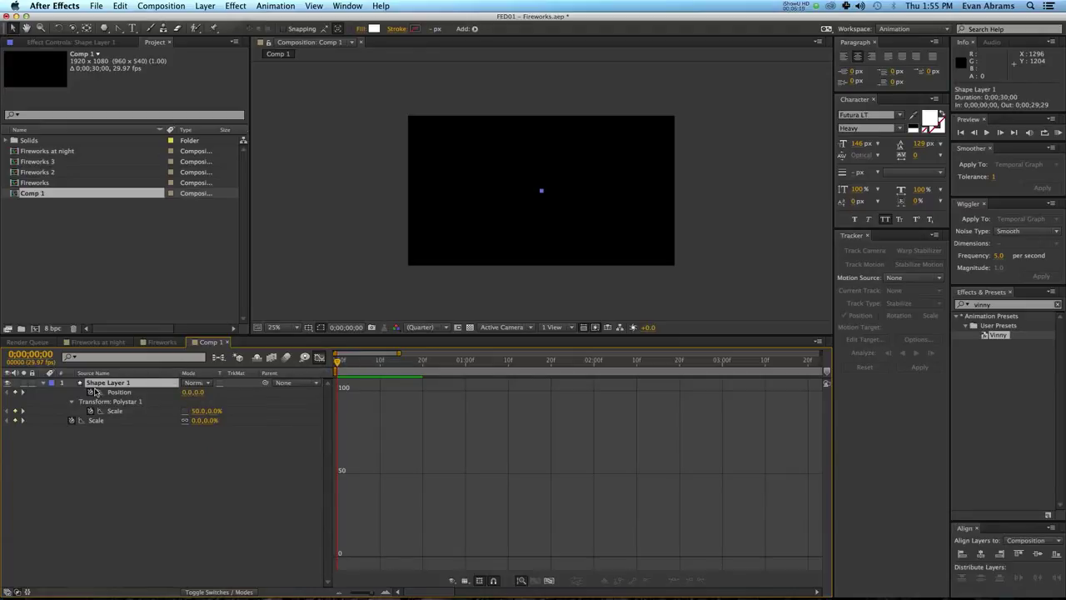
left_click(319, 358)
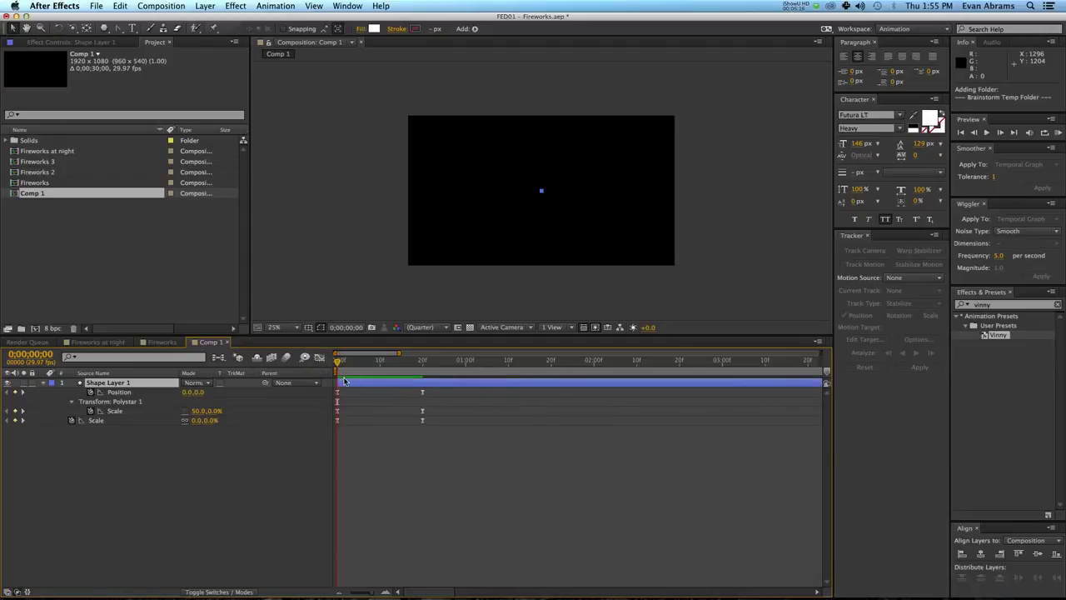
- Duplicate Shape Layer 1 and move the copy's final Position and Scale keyframes one frame later
left_click(345, 382)
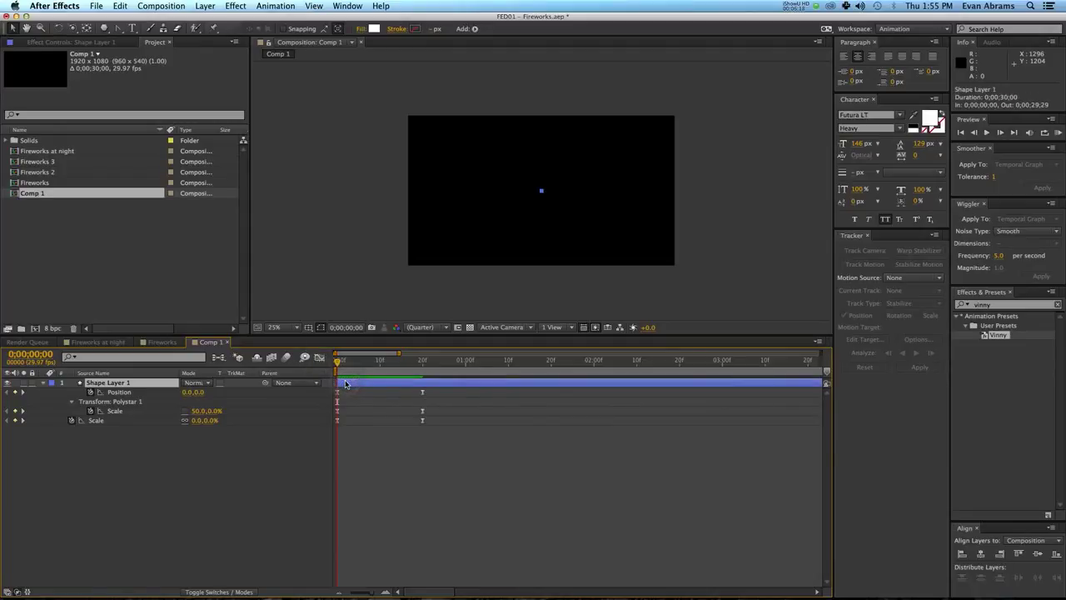
key("super+d")
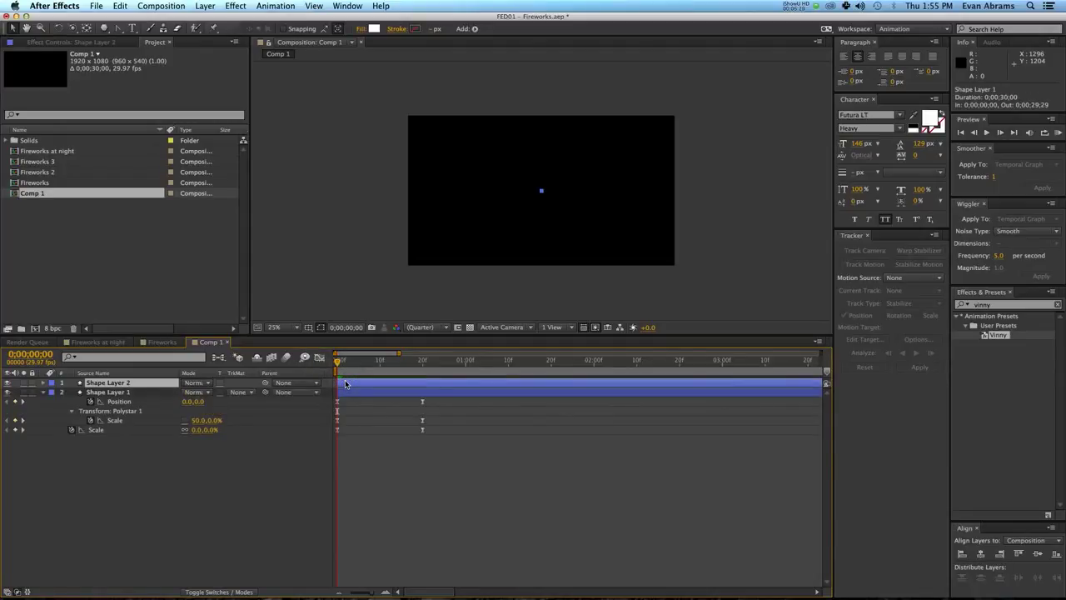
key("u")
left_click_drag(434, 385, 425, 416)
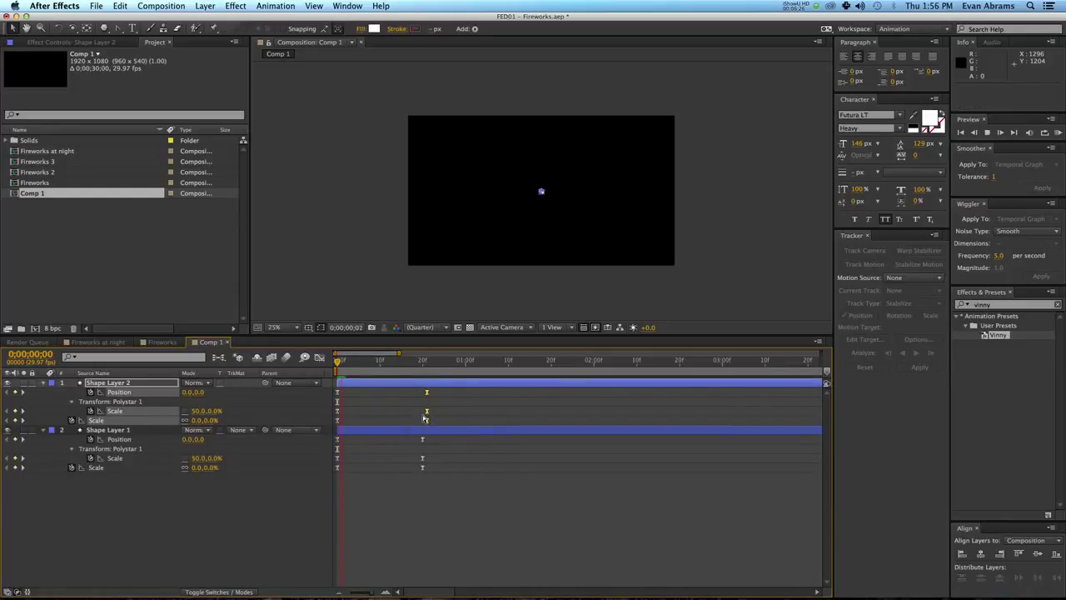
- Shift the whole Shape Layer 2 one frame later and preview how the two bursts offset
key("space")
left_click(413, 520)
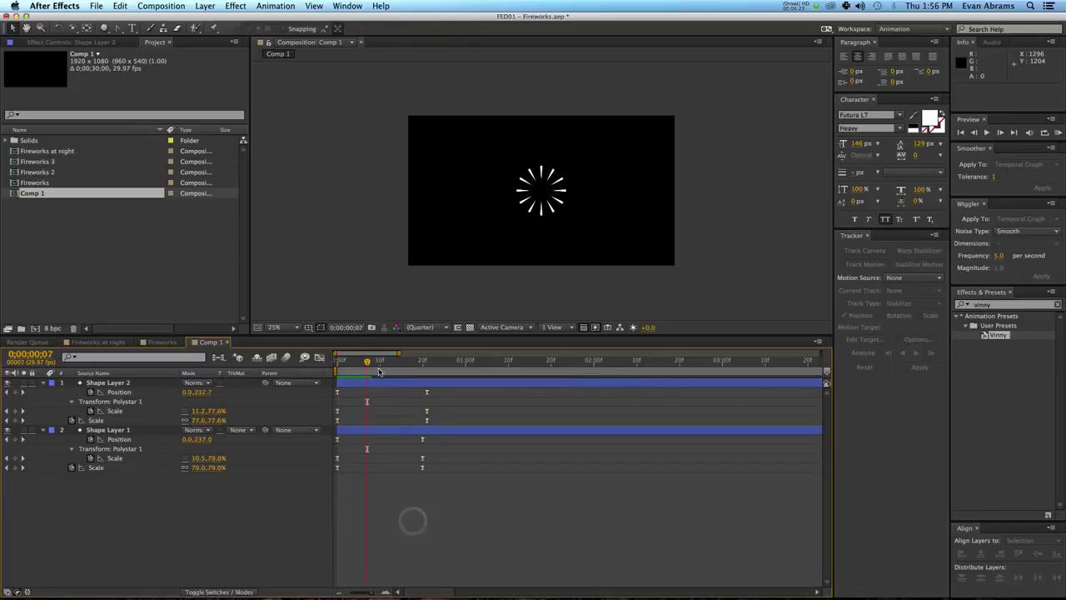
left_click_drag(383, 365, 300, 379)
key("space")
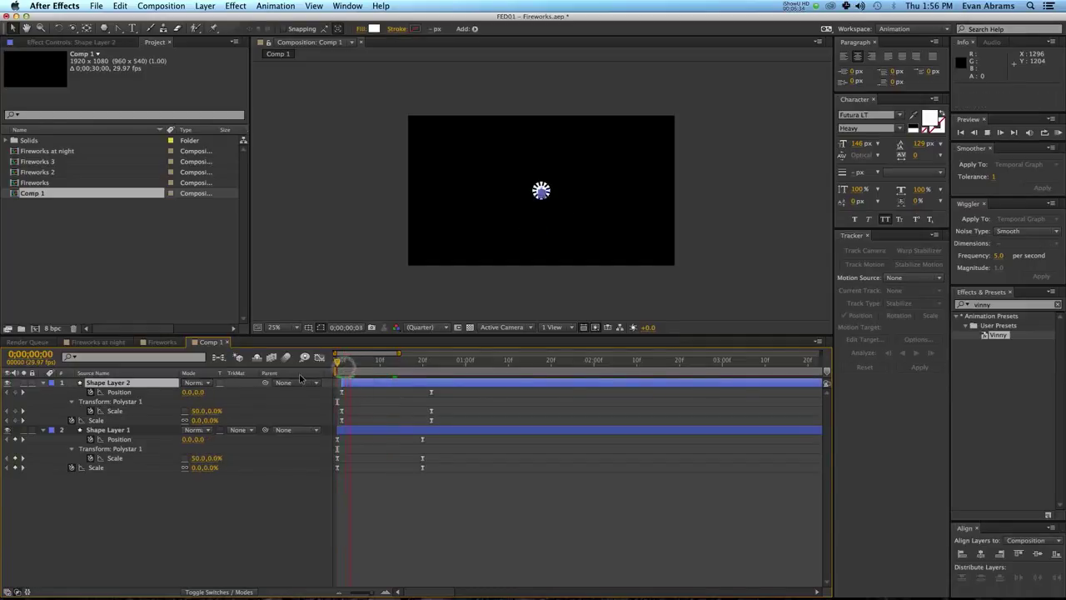
left_click(368, 395)
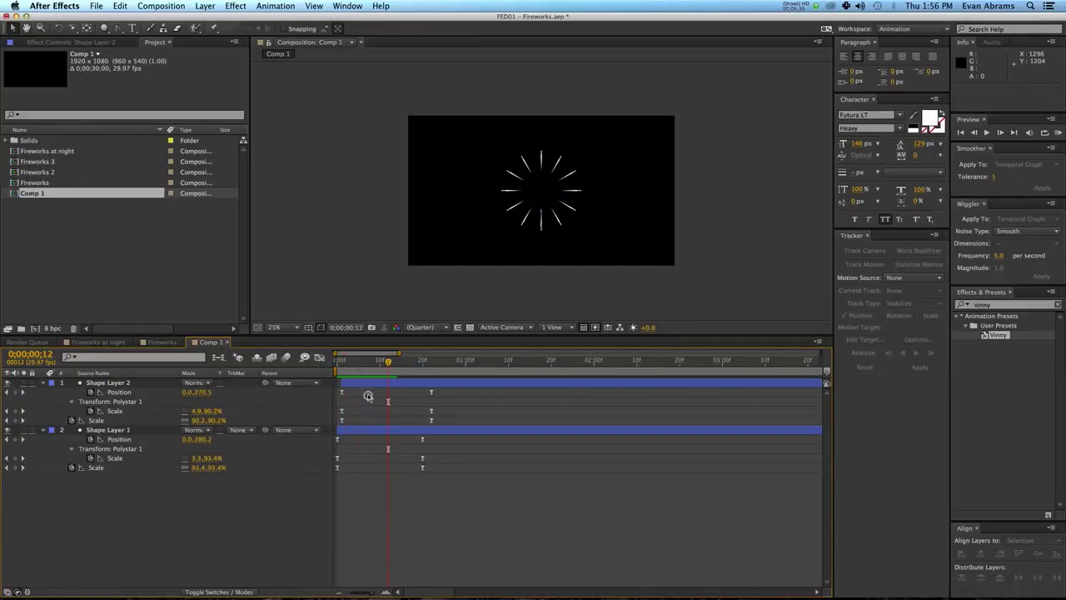
- At 0;00;00;18, set Shape Layer 2's Repeater to 24 copies with a Rotation of 15°
left_click(366, 385)
scroll(508, 245, "up", 2)
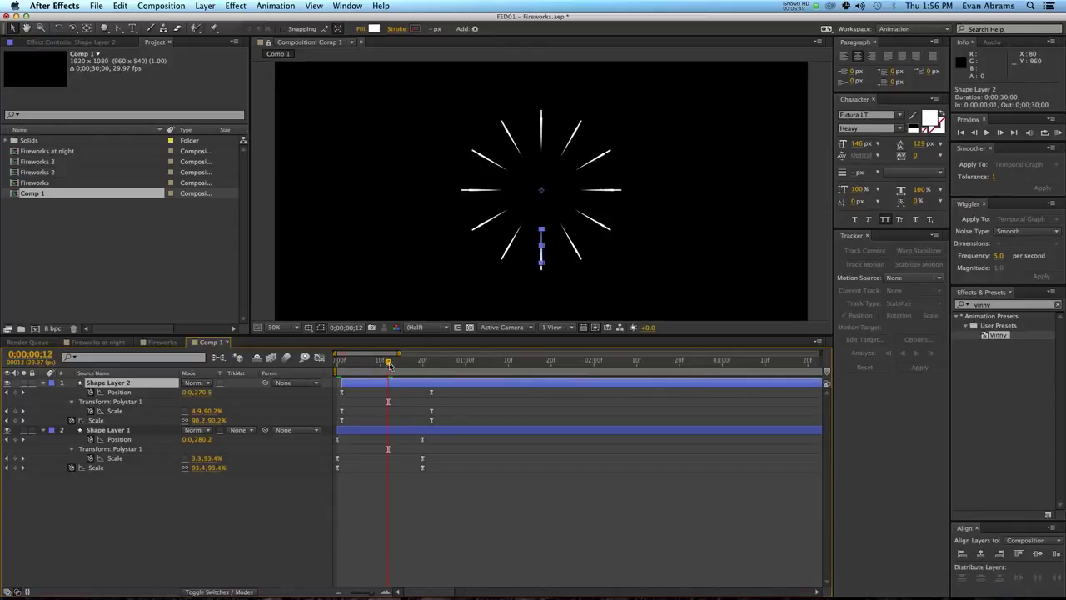
left_click_drag(389, 364, 414, 361)
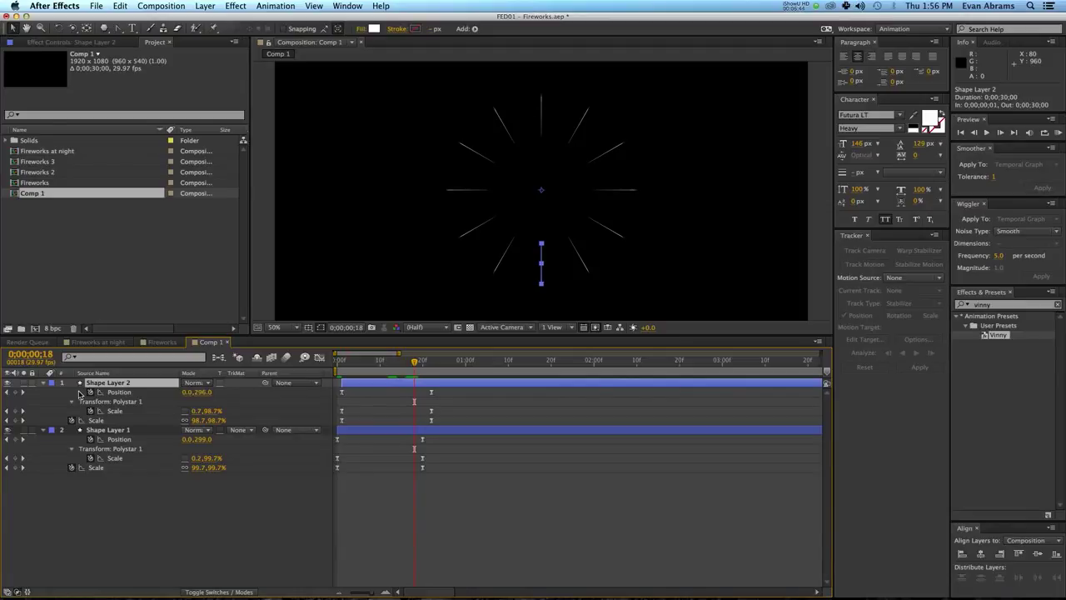
key("u")
key("u")
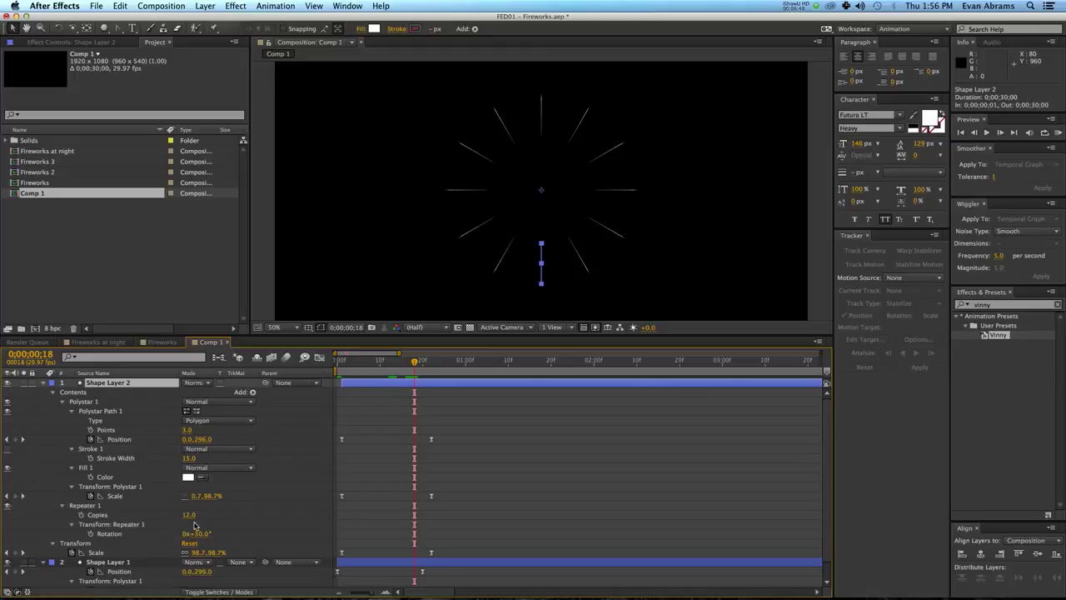
left_click(189, 515)
key("Tab")
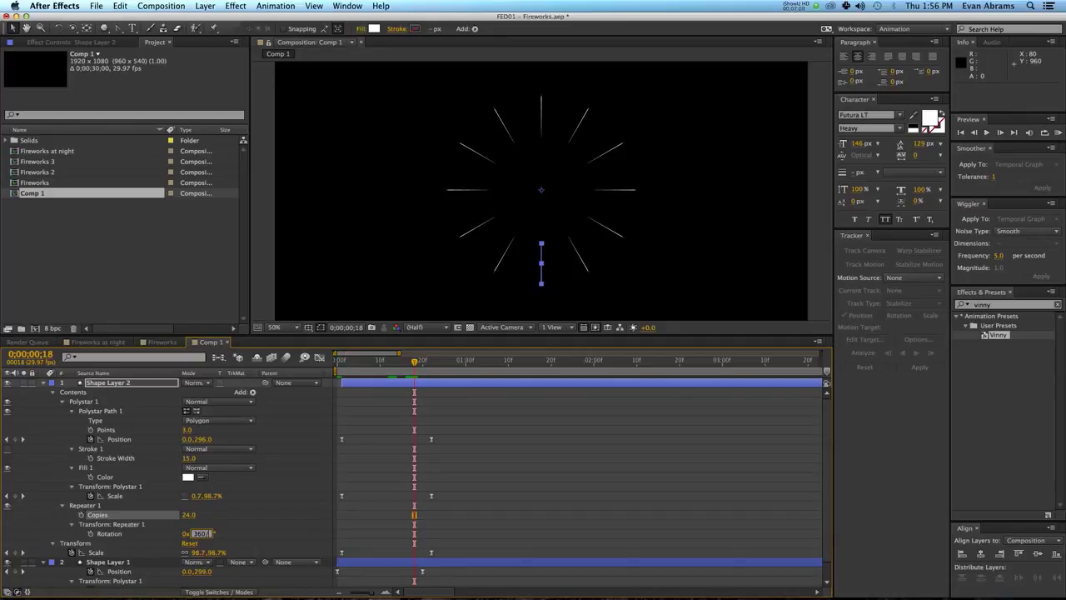
key("Return")
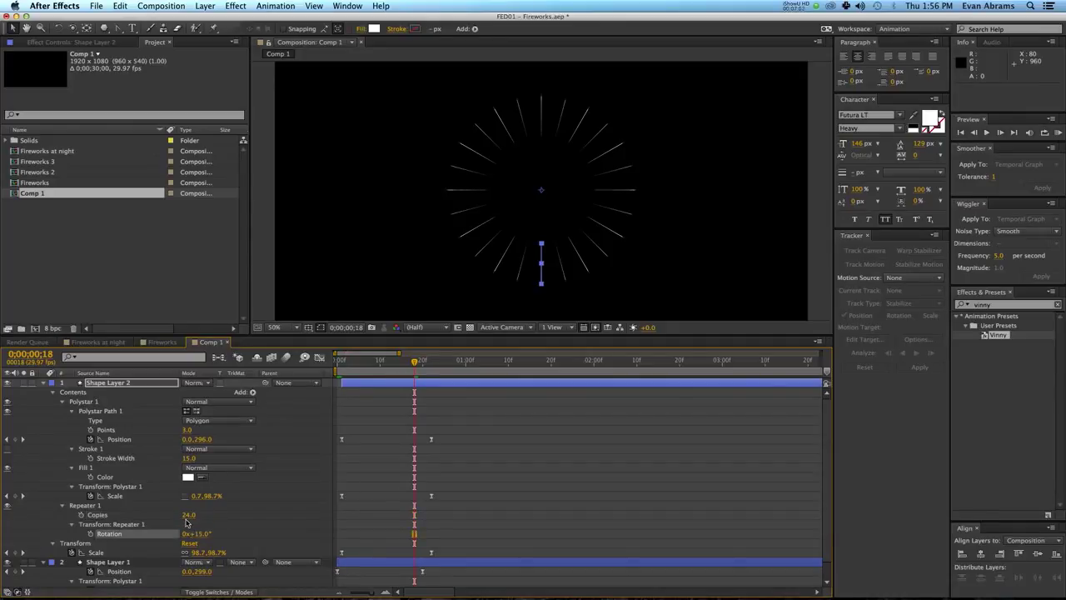
left_click(395, 408)
- Set the layer Rotation of Shape Layer 2 to 7.5° so its streaks fall between those of Shape Layer 1
left_click(376, 383)
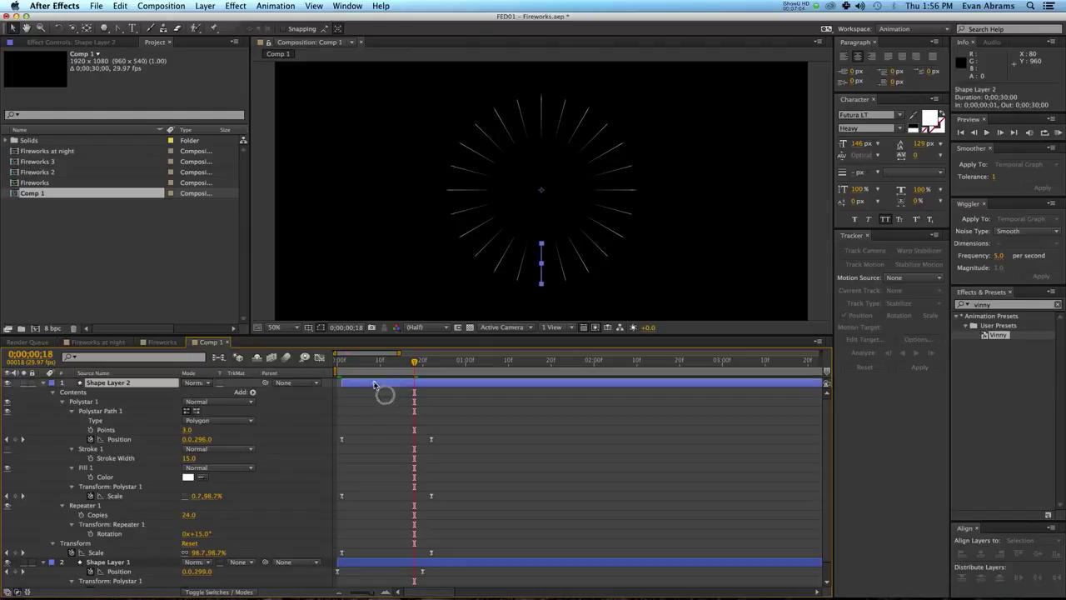
key("r")
left_click(198, 392)
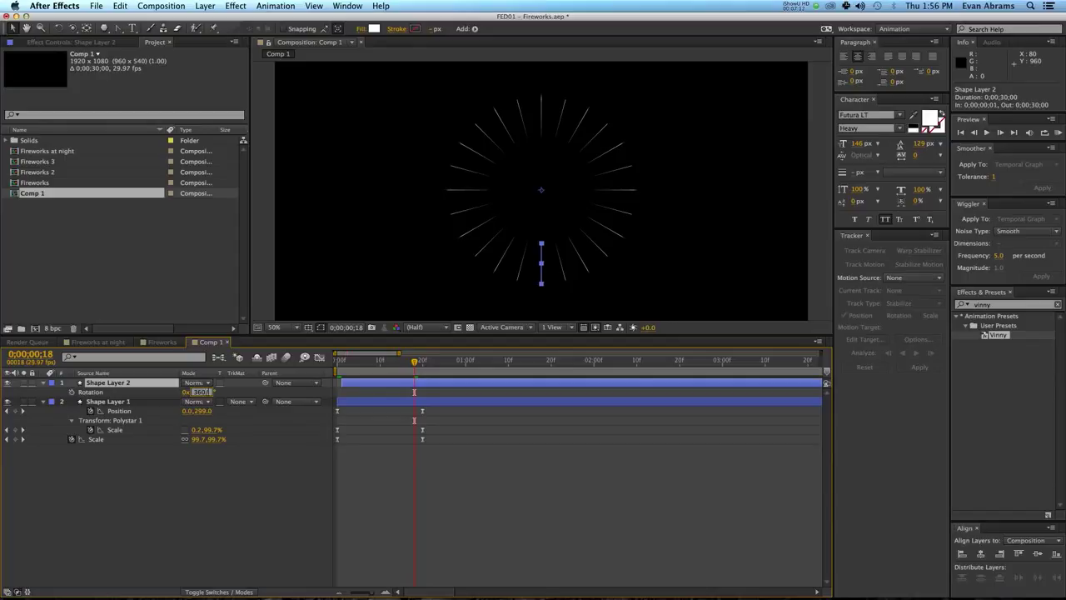
type("15")
key("Return")
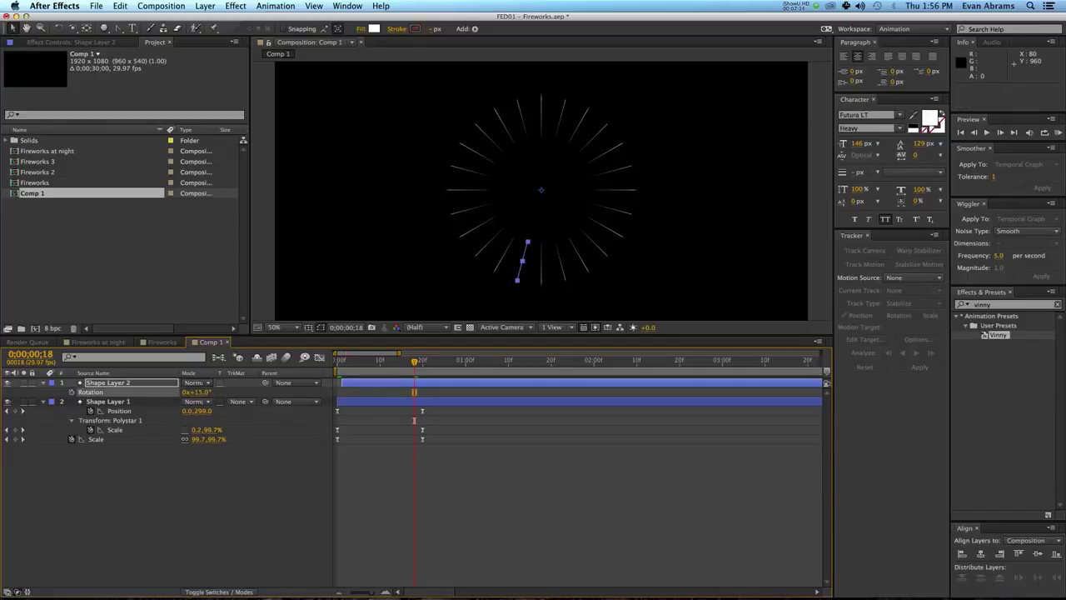
left_click(200, 392)
type("7.5")
key("Return")
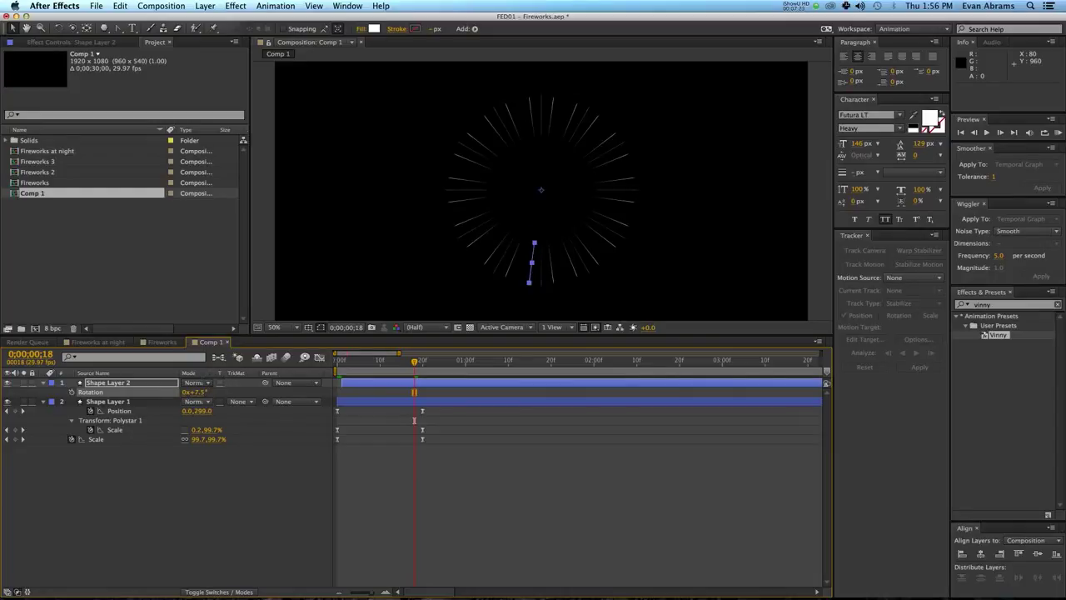
- Preview the combined bursts from the start, checking the streaks at 100% and 50% magnification
key("slash")
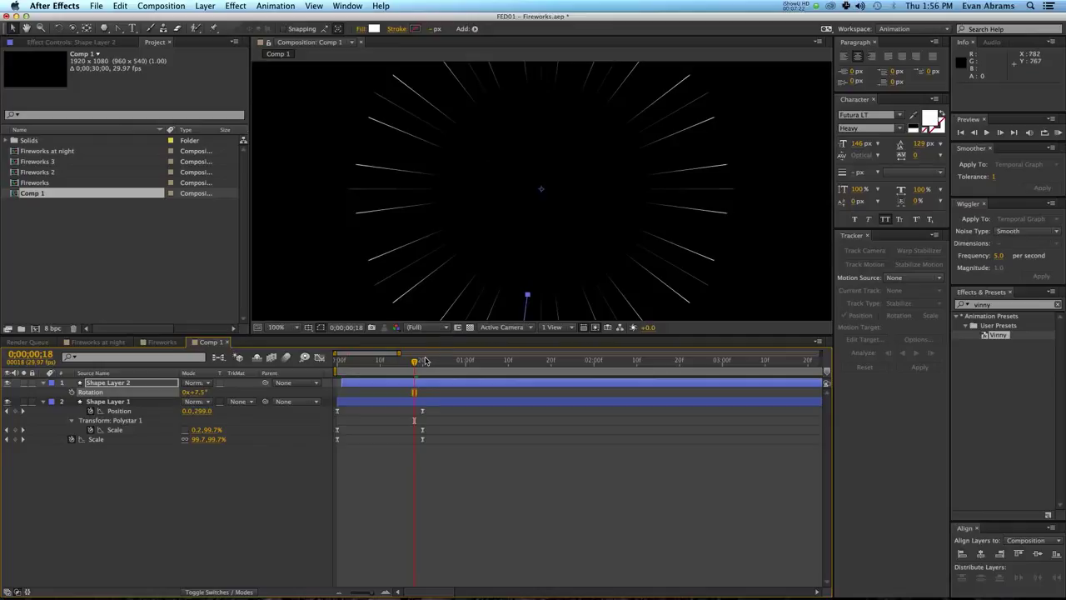
left_click_drag(411, 366, 328, 379)
key("space")
key("space")
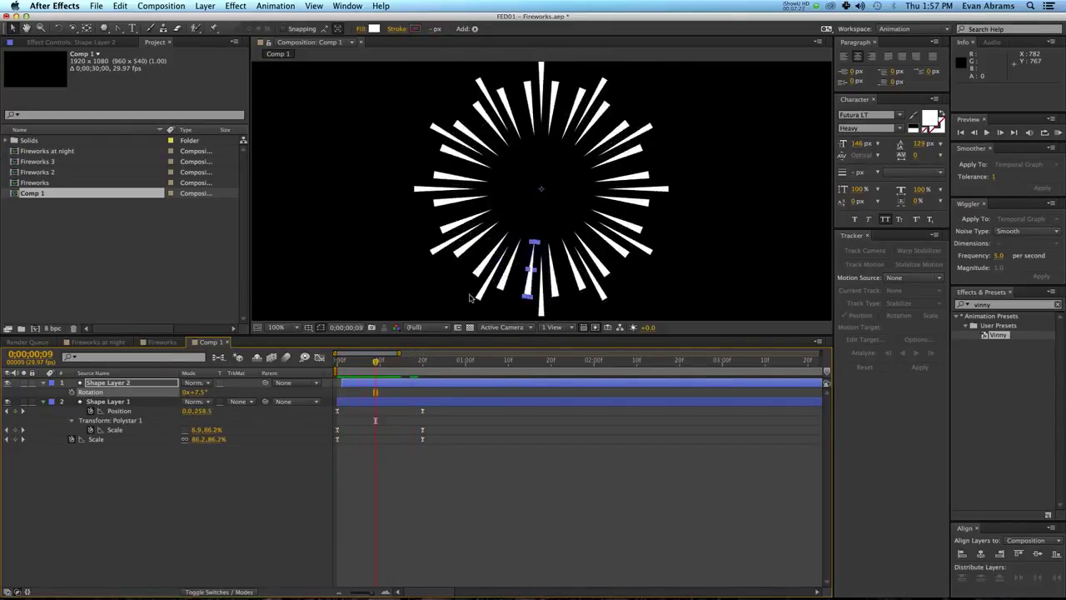
scroll(558, 155, "down", 1)
key("space")
key("space")
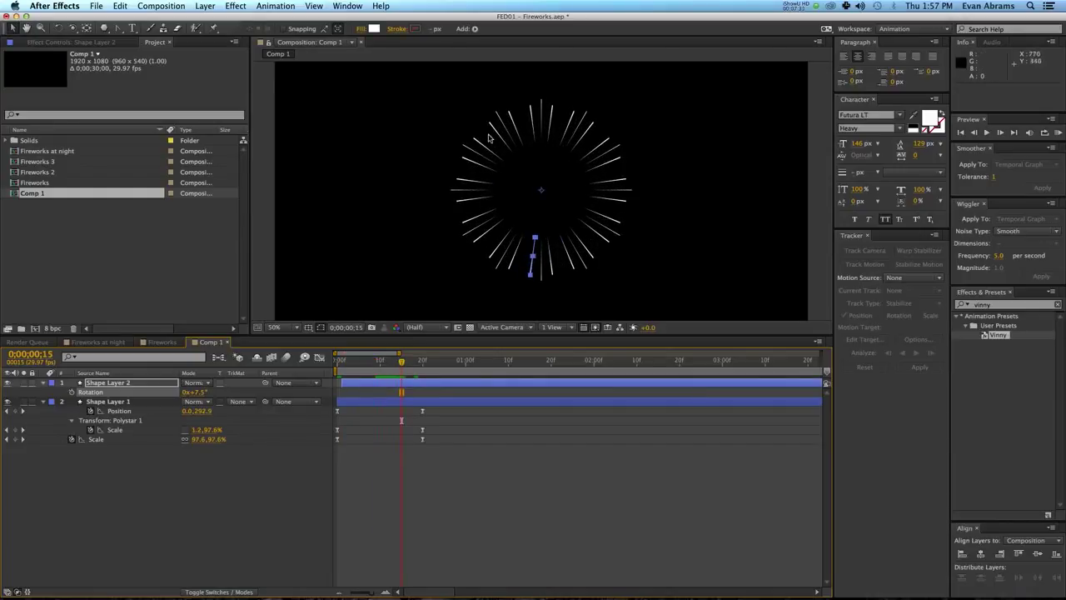
- Duplicate Shape Layer 1, place the copy above the other layers, and start it at 0;00;00;02
left_click(121, 402)
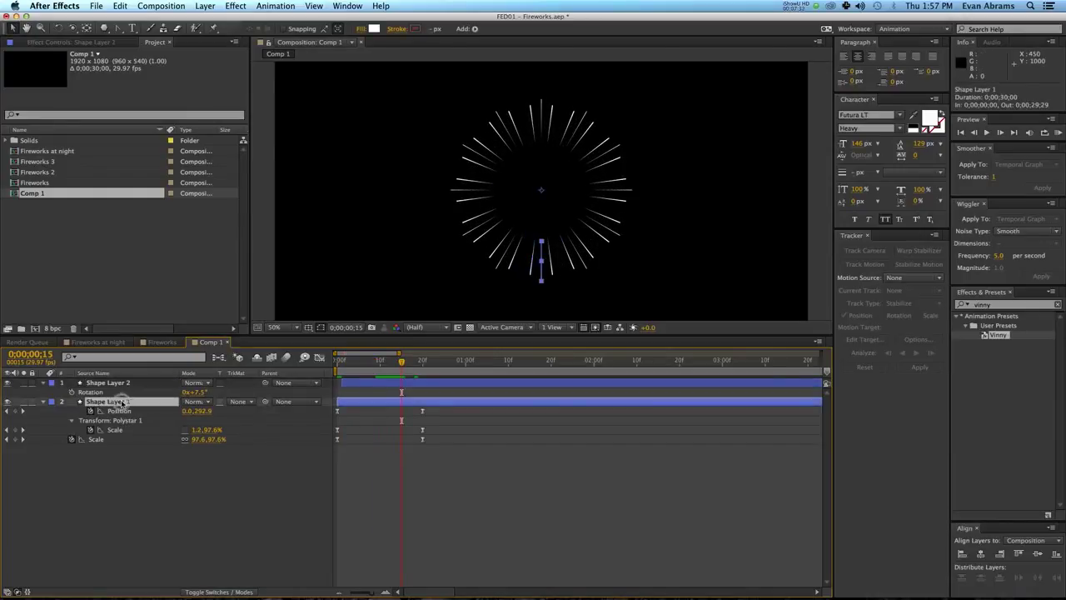
key("super+d")
left_click_drag(122, 403, 122, 381)
key("u")
left_click_drag(354, 383, 362, 383)
- Reveal the keyframed properties of all three shape layers and go to 0;00;00;02 to compare their keyframe timing
key("super+a")
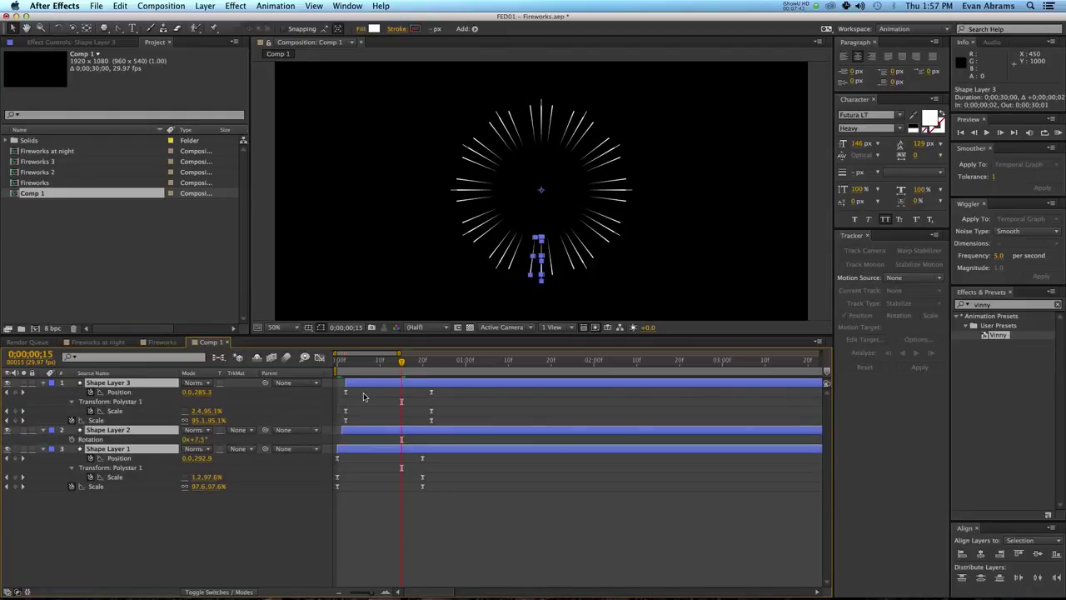
key("u")
key("u")
left_click(363, 398)
scroll(362, 397, "up", 2)
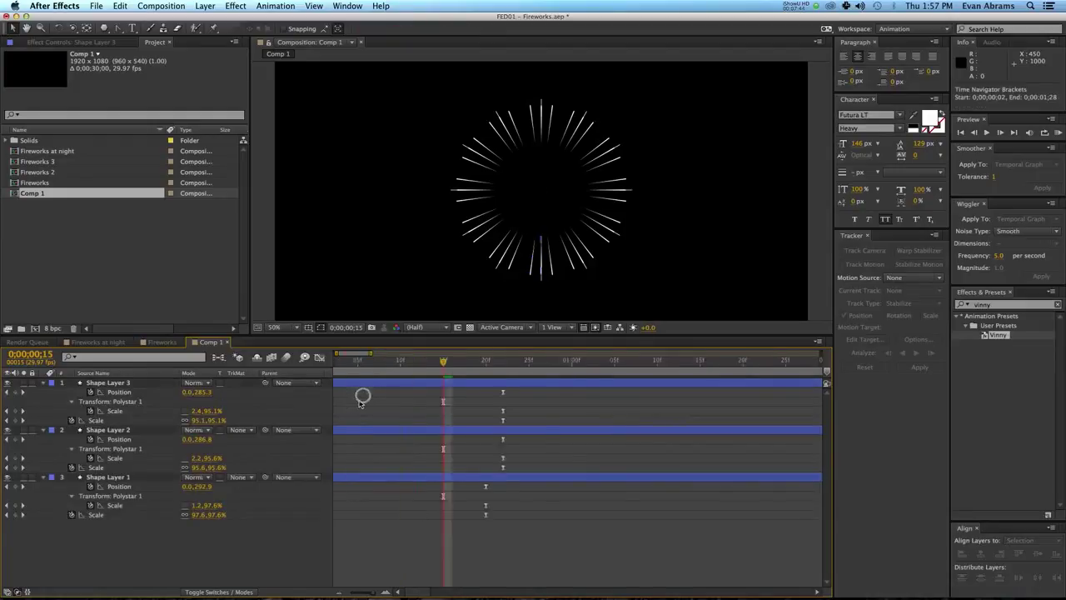
scroll(362, 397, "left", 3)
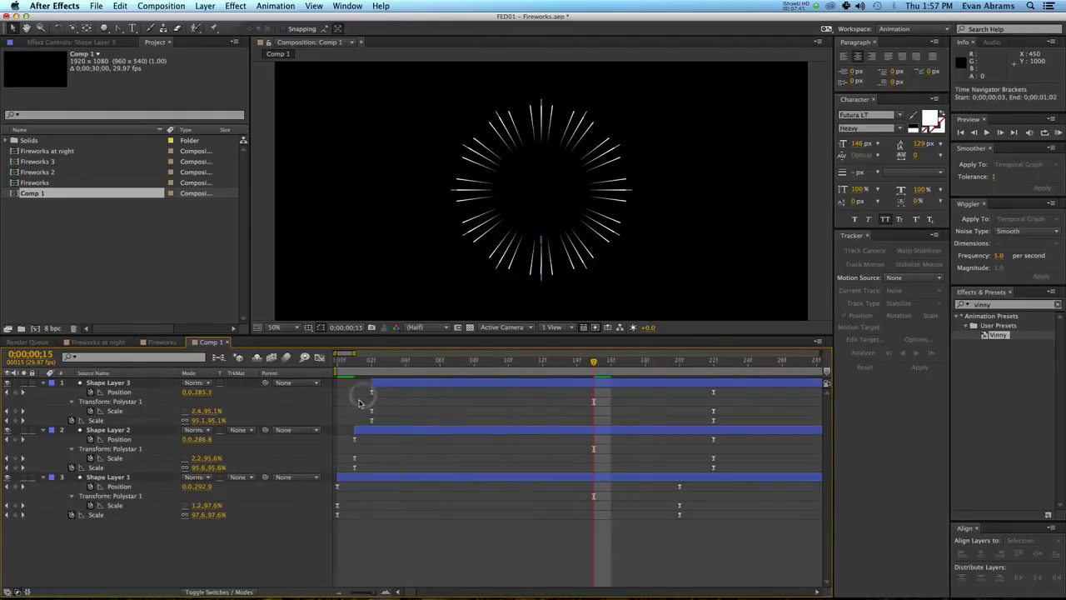
left_click(354, 478)
mouse_move(368, 367)
left_mouse_down()
mouse_move(324, 374)
mouse_move(372, 366)
left_mouse_up()
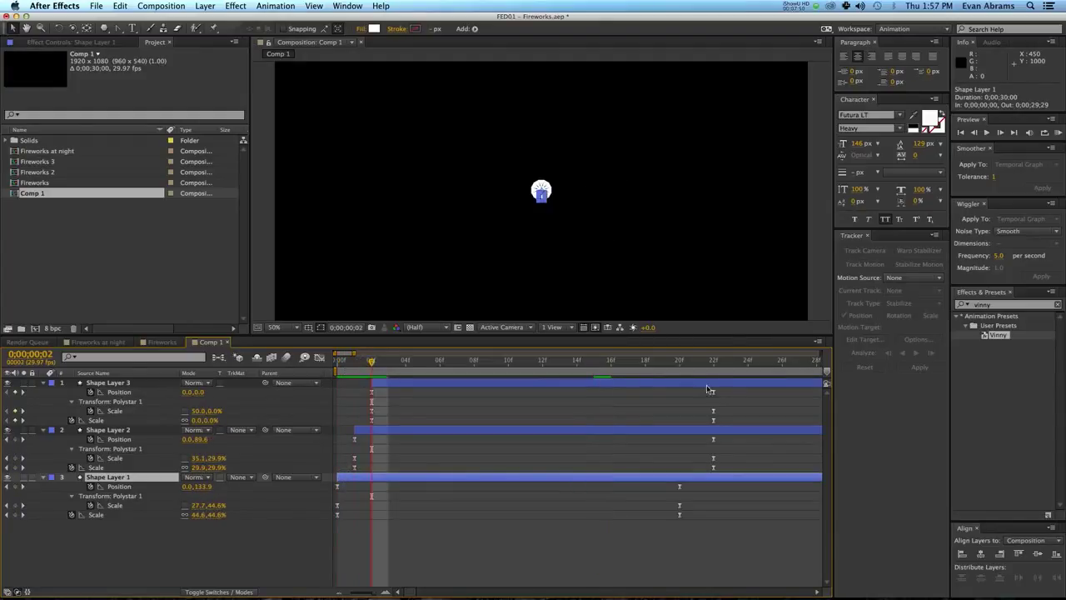
- Move the ending keyframes of Shape Layer 3 to 0;00;00;24 and play back the burst
left_click_drag(708, 389, 752, 425)
key("space")
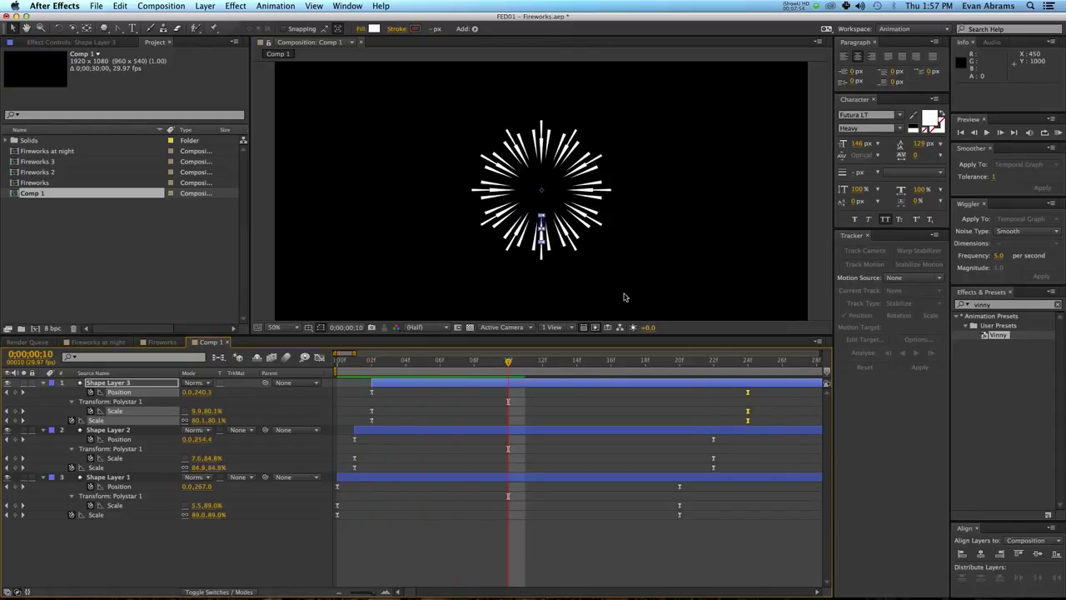
- Set the layer Rotation of Shape Layer 3 to 15° and inspect the streak spacing up close
left_click(533, 382)
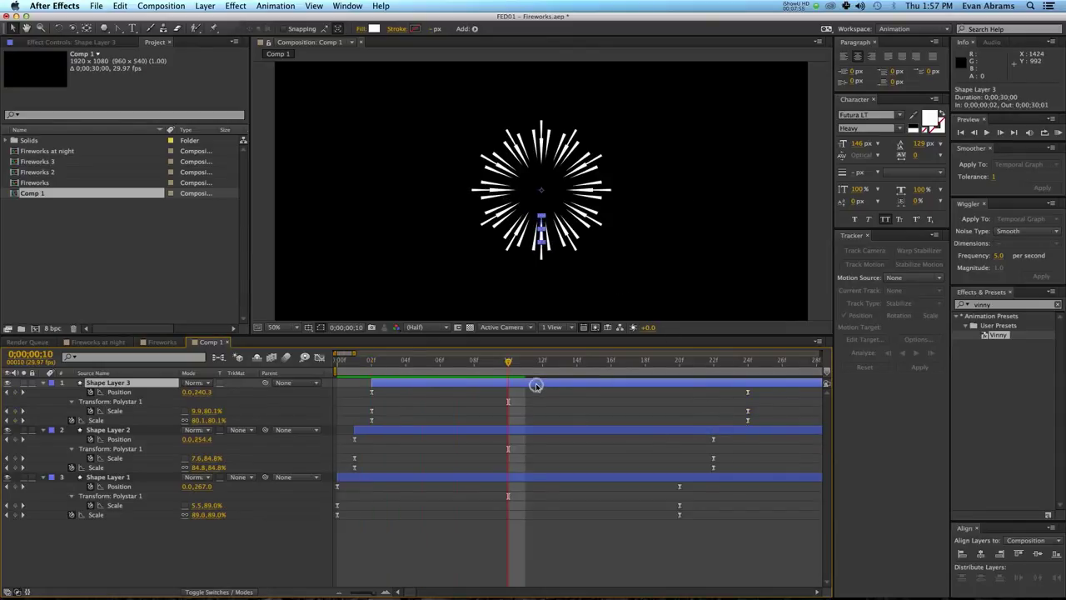
key("r")
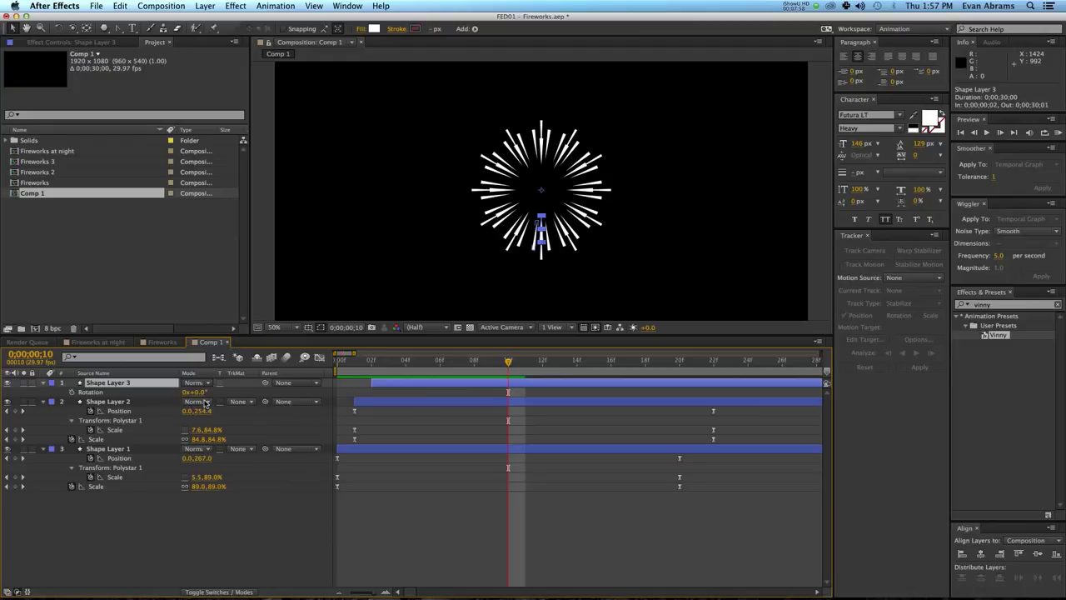
left_click_drag(198, 392, 208, 391)
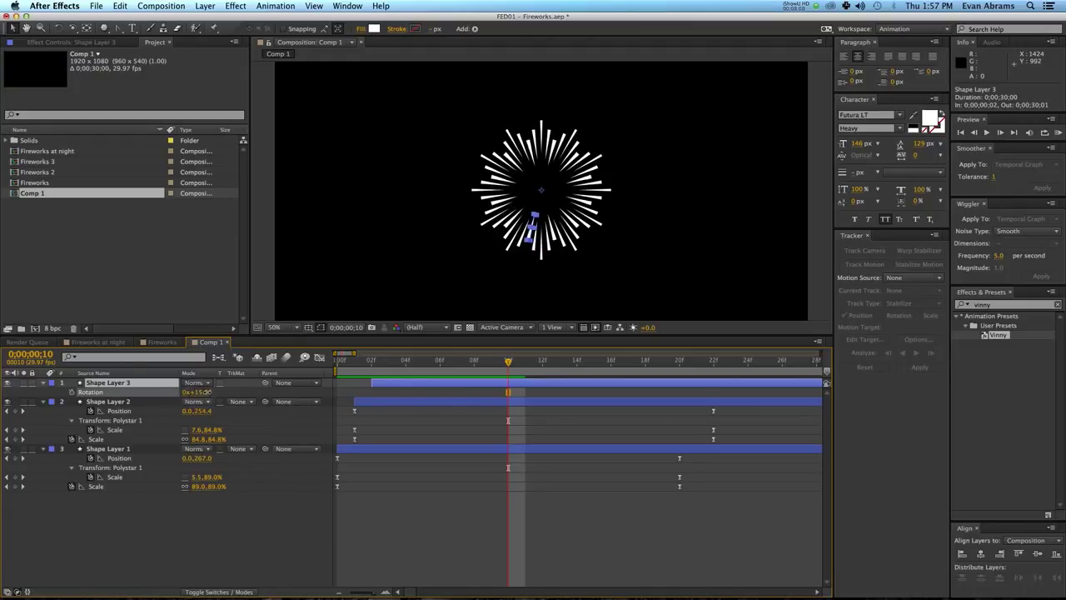
scroll(533, 191, "up", 3)
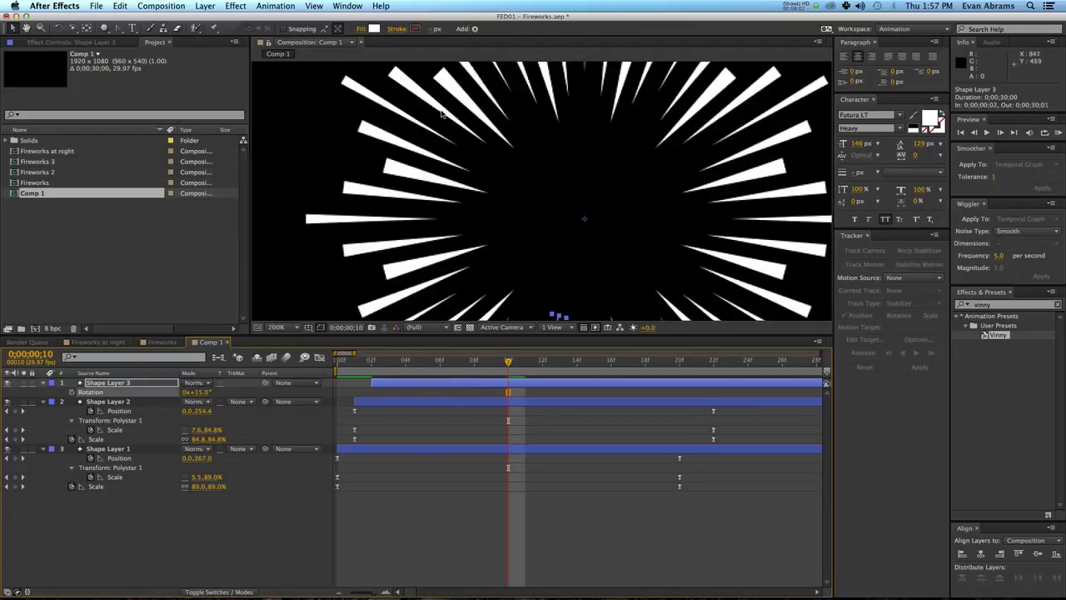
scroll(458, 117, "down", 2)
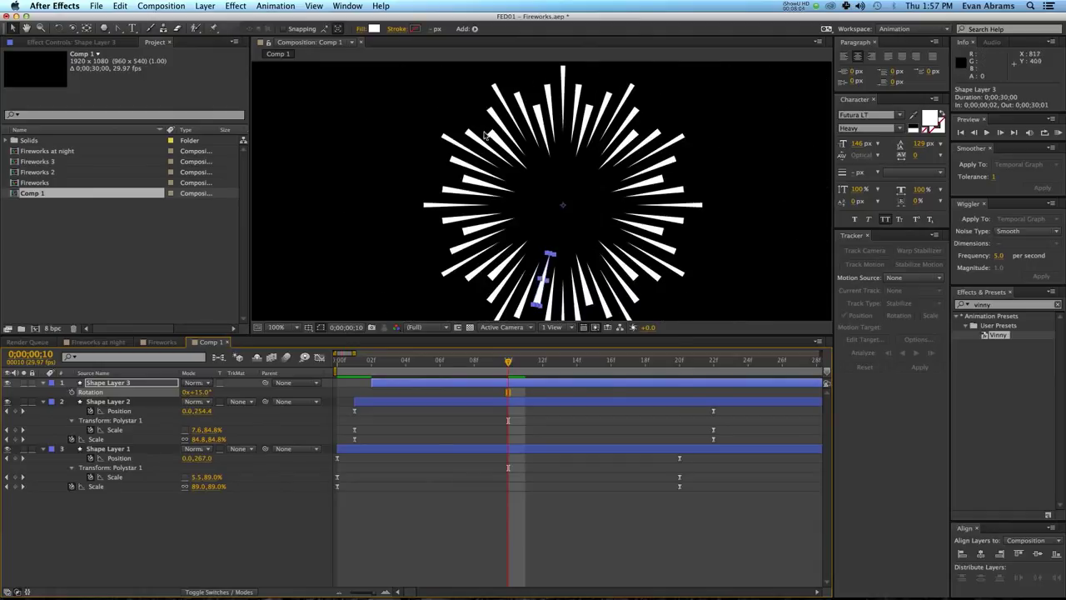
scroll(483, 250, "down", 2)
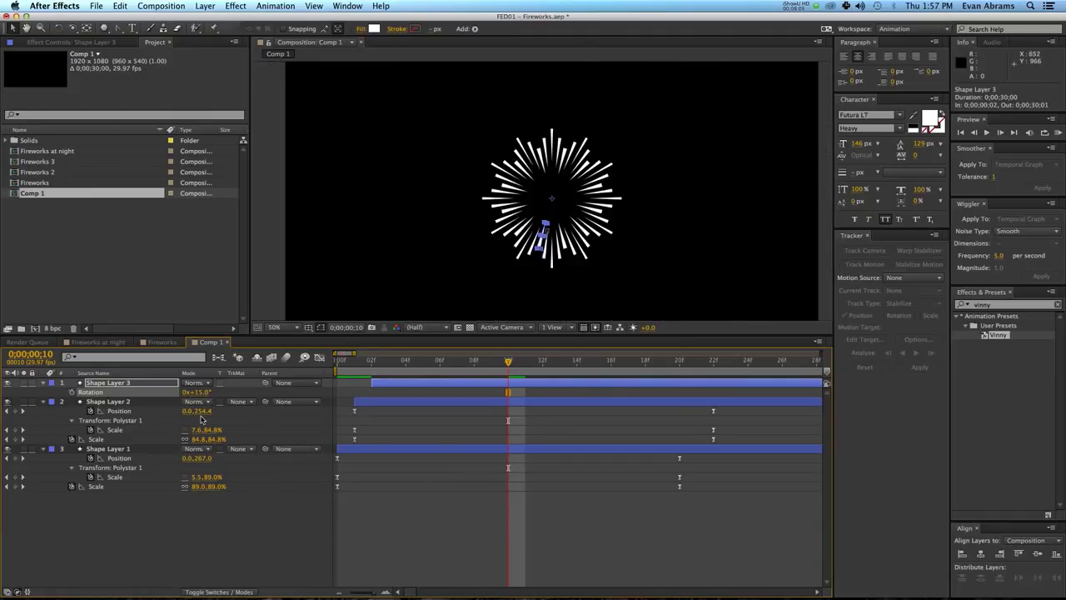
left_click(370, 518)
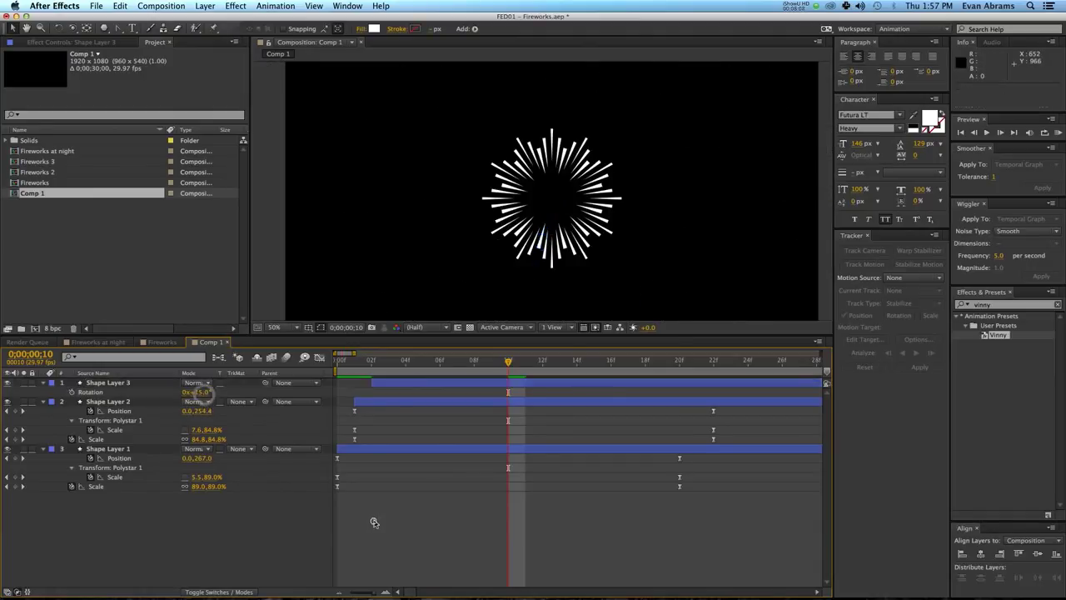
- Reveal the Rotation values of Shape Layer 2 and Shape Layer 1 to compare them with Shape Layer 3
left_click(374, 403)
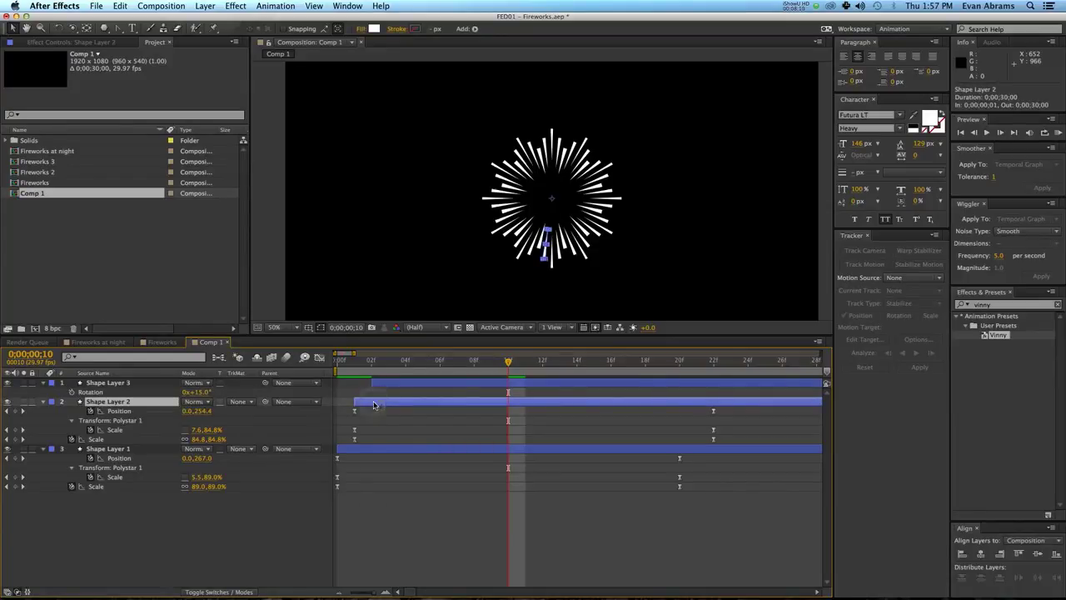
key("r")
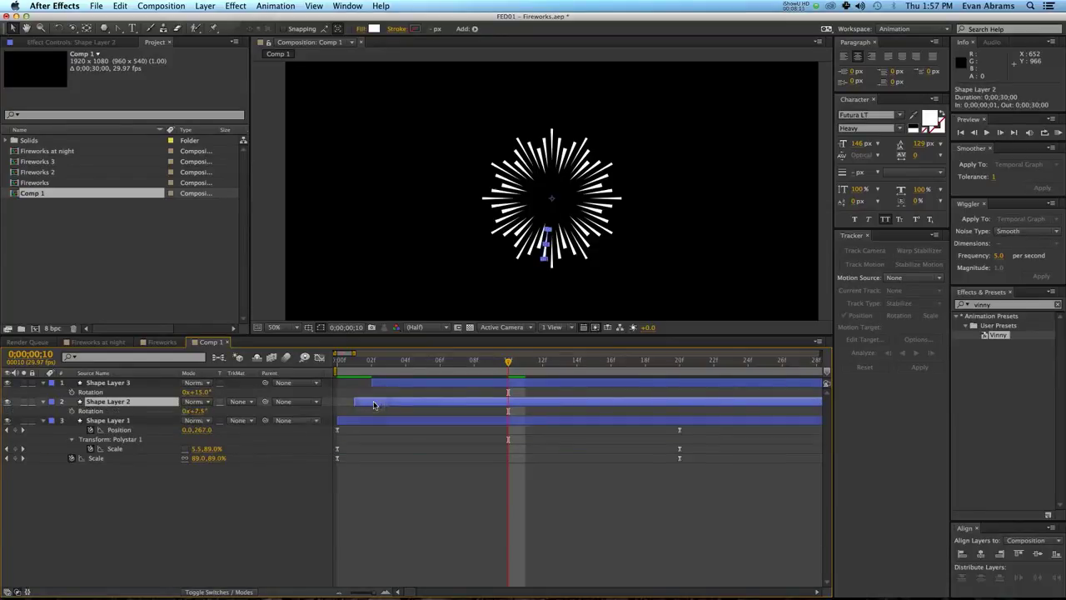
left_click(163, 419)
key("r")
left_click(397, 456)
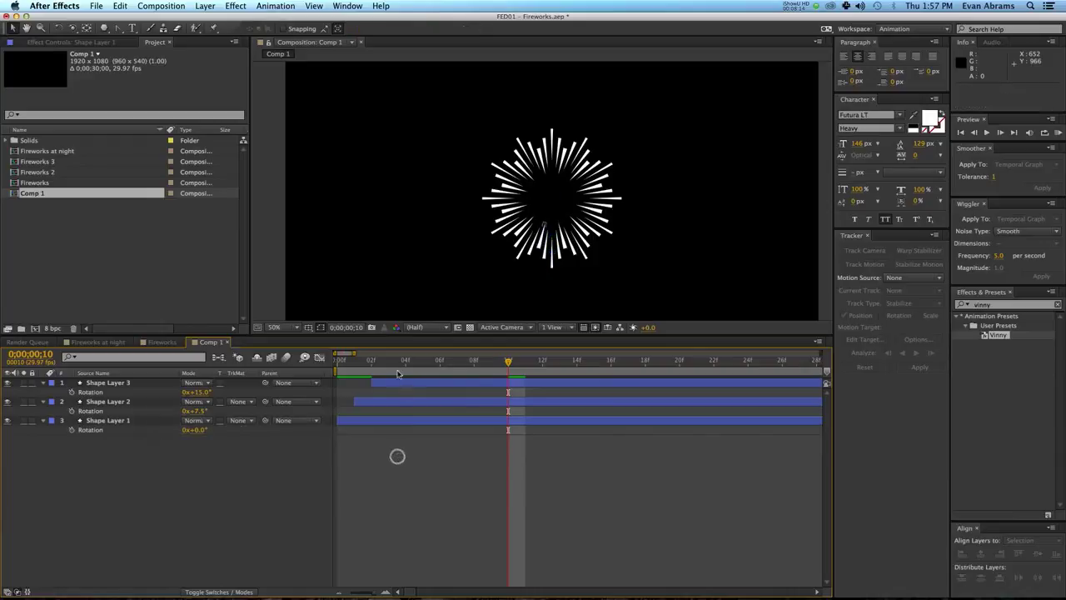
- Preview the three-layer burst from the start at 25% magnification
left_click_drag(391, 367, 274, 385)
left_click(535, 504)
scroll(614, 281, "down", 1)
key("space")
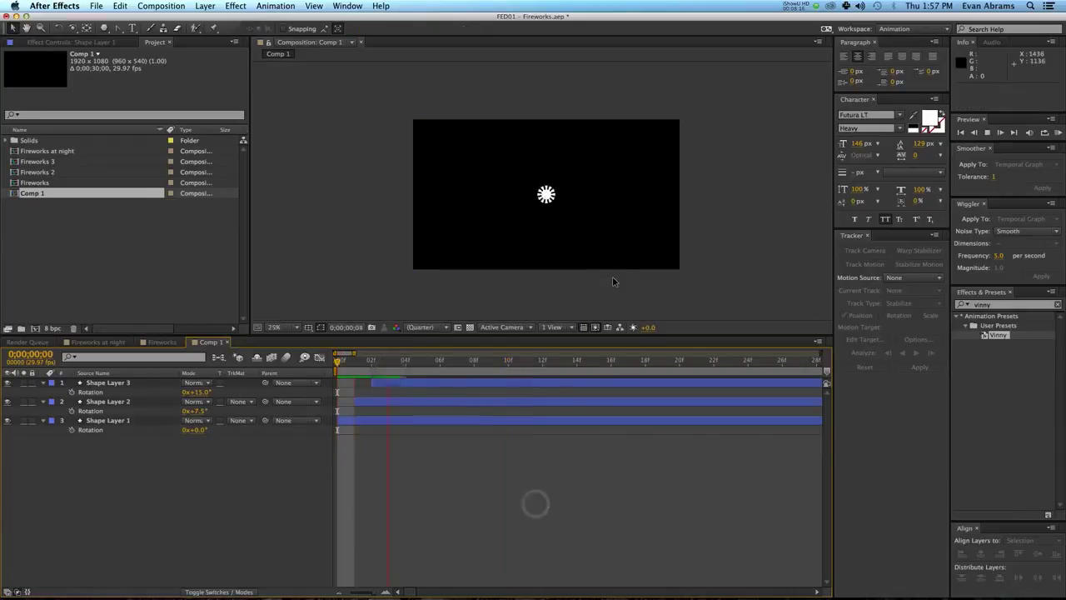
key("space")
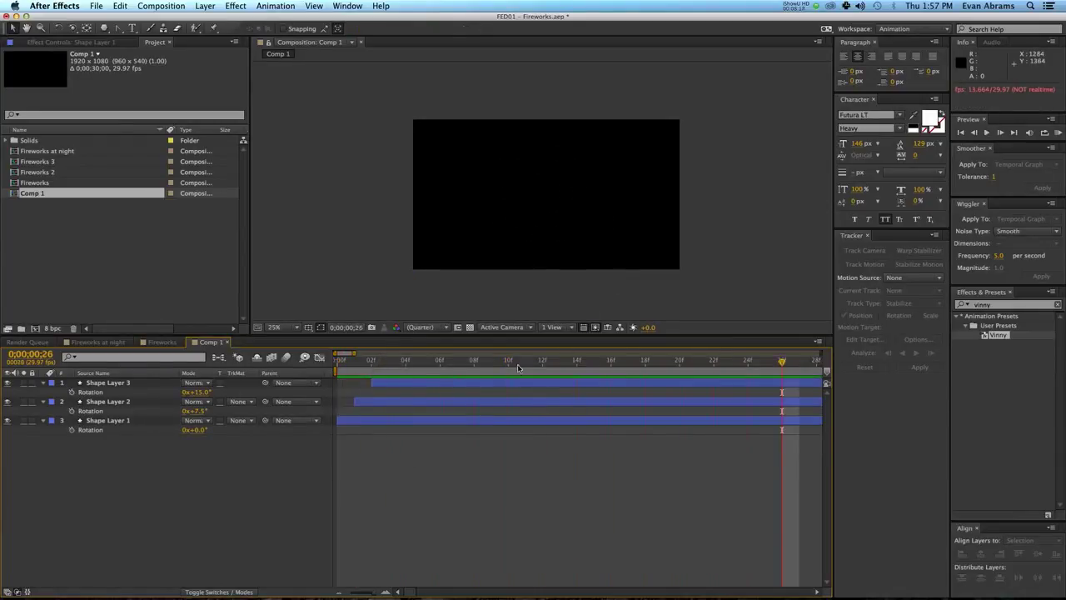
- Reveal the keyframes of all three shape layers and trim the layers' out points at 0;00;00;24
key("super+a")
key("u")
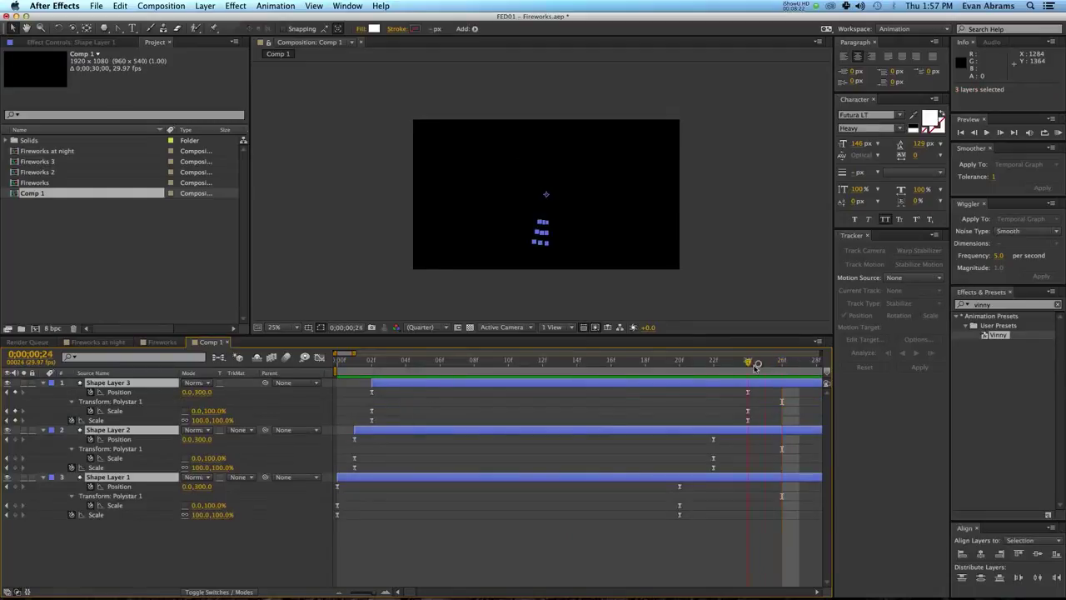
left_click(749, 361)
key("alt+bracketright")
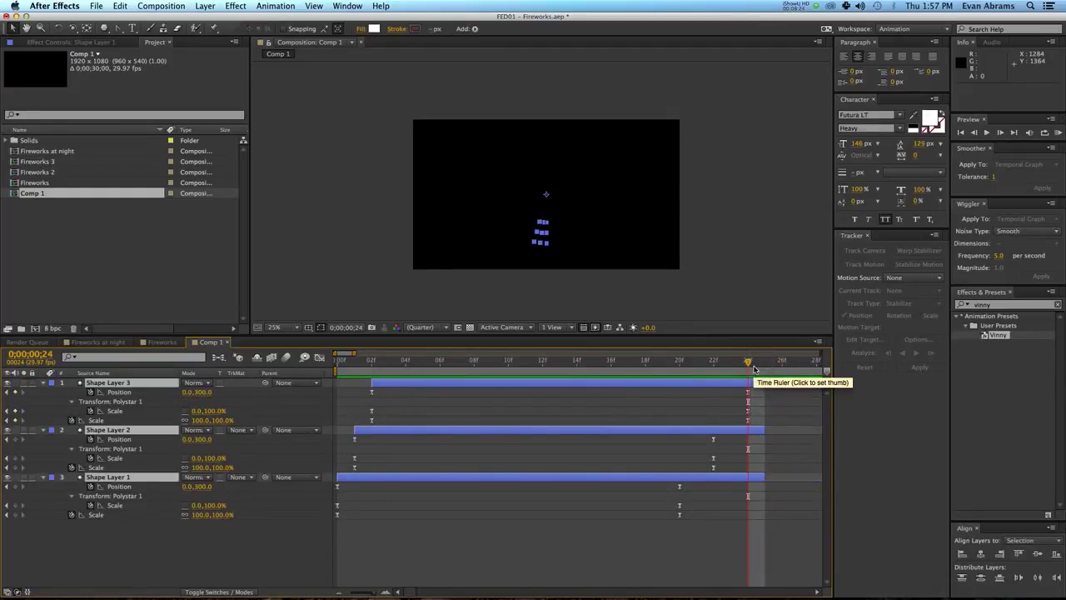
- Trim each shape layer's end to its last keyframes: frame 24 for Shape Layer 3, 22 for Shape Layer 2, 20 for Shape Layer 1
left_click(756, 387)
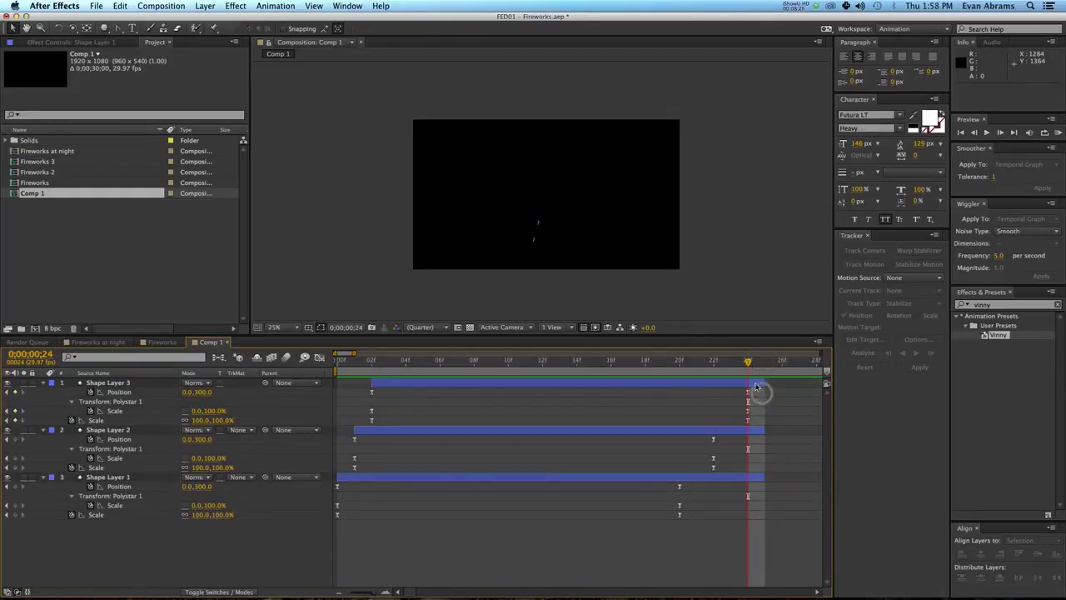
left_click_drag(763, 381, 747, 383)
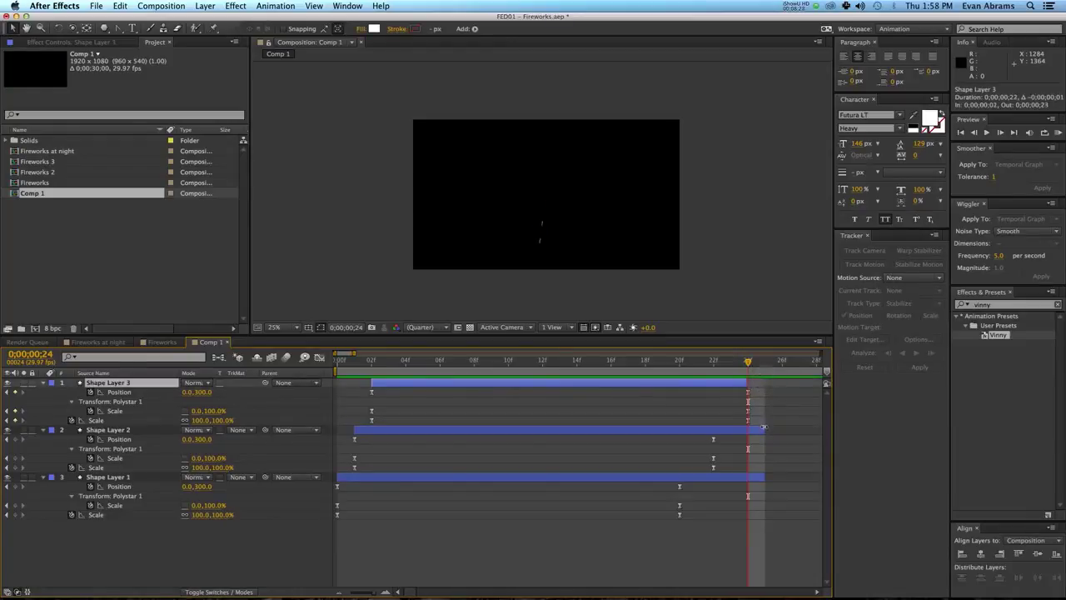
left_click_drag(763, 427, 709, 478)
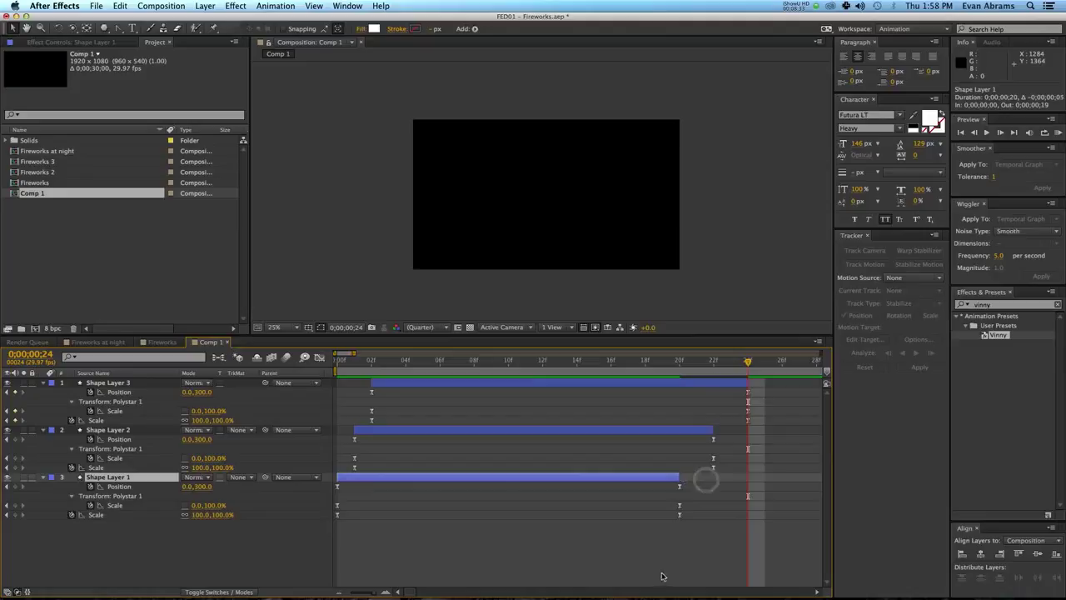
left_click(705, 480)
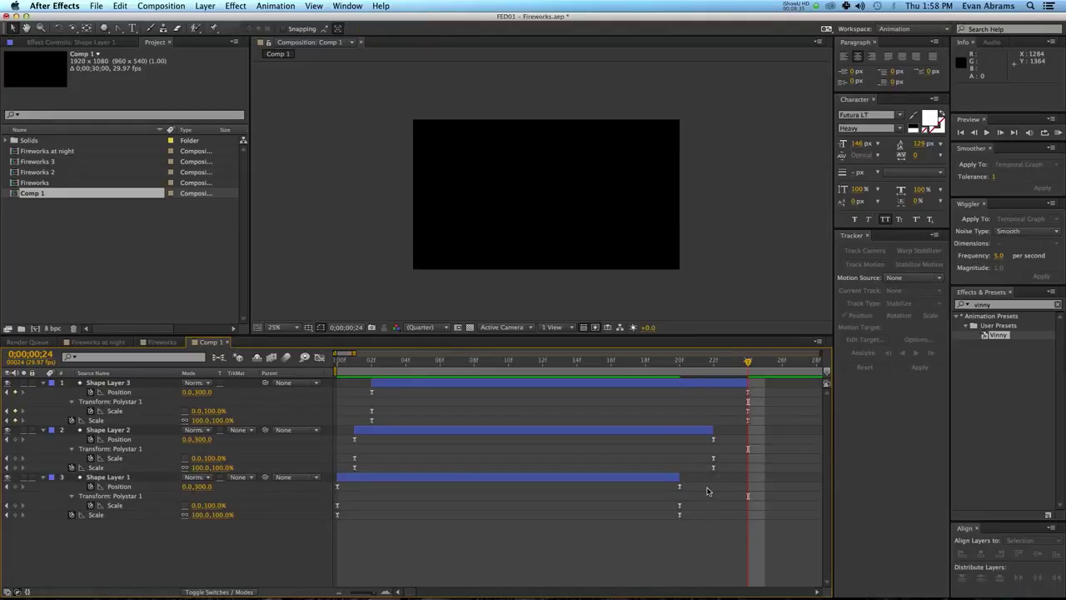
- Move the ending keyframes to frame 14 on Shape Layer 3, 12 on Shape Layer 2 and 10 on Shape Layer 1
left_click(665, 384)
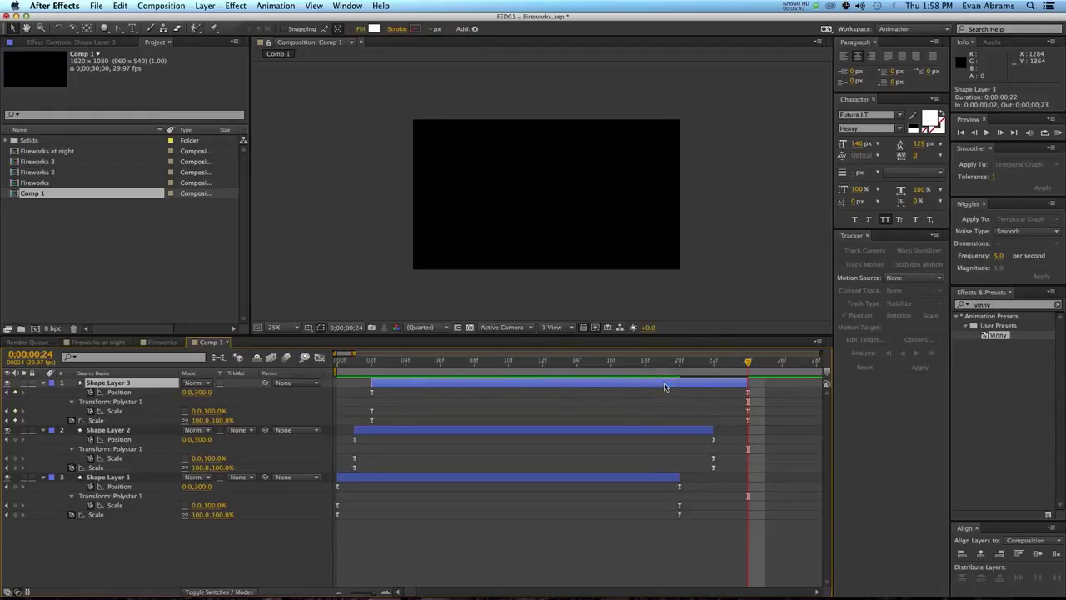
key("KP_0")
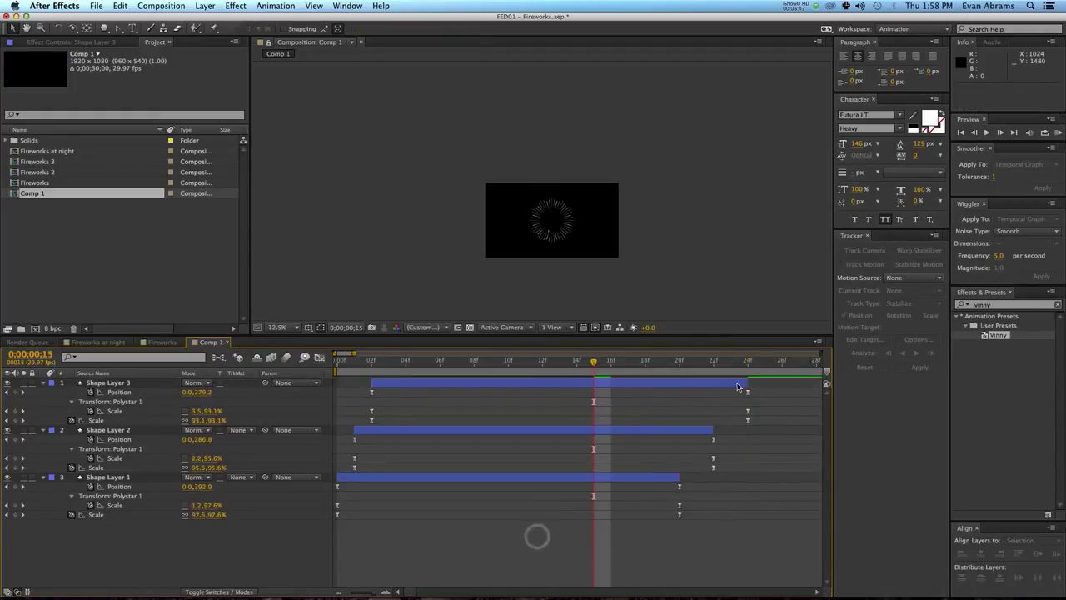
left_click_drag(764, 395, 508, 515)
- Preview the shortened burst from the first frame to judge its speed
left_click_drag(428, 362, 336, 362)
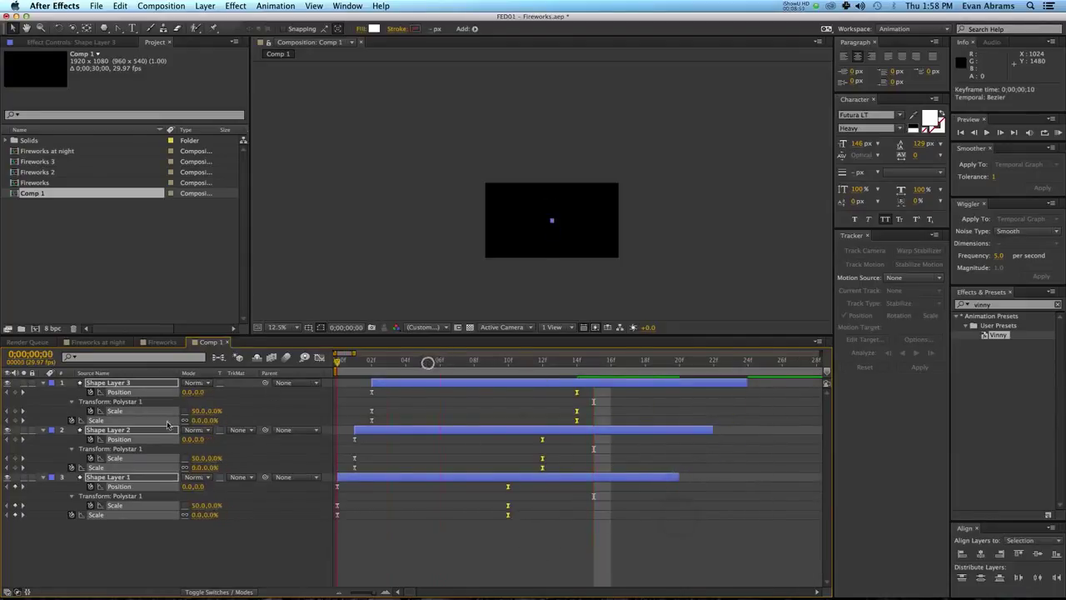
left_click(589, 585)
key("space")
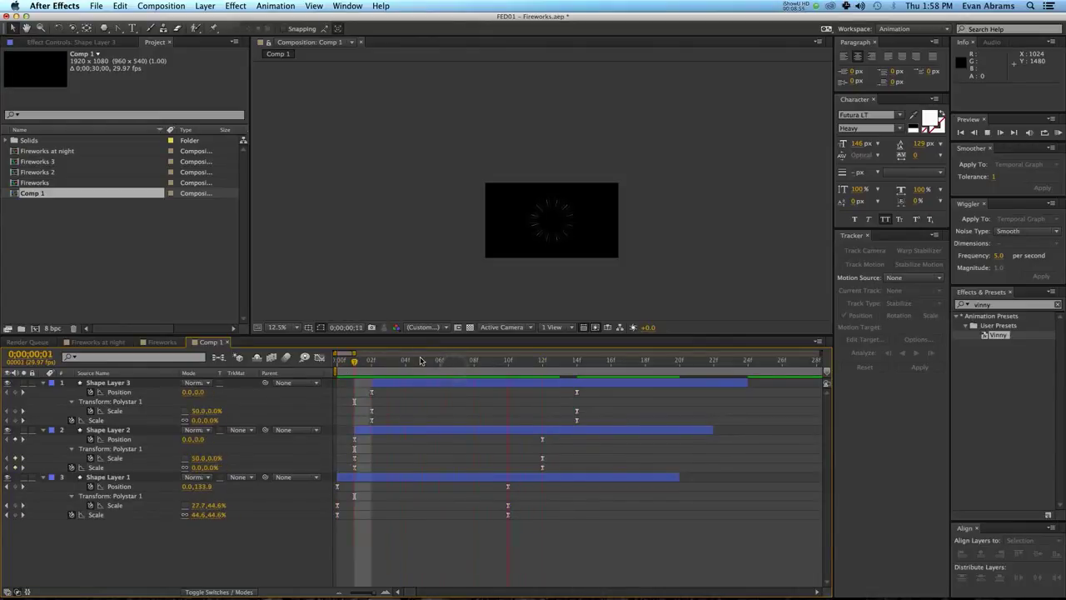
key("space")
scroll(569, 199, "up", 1)
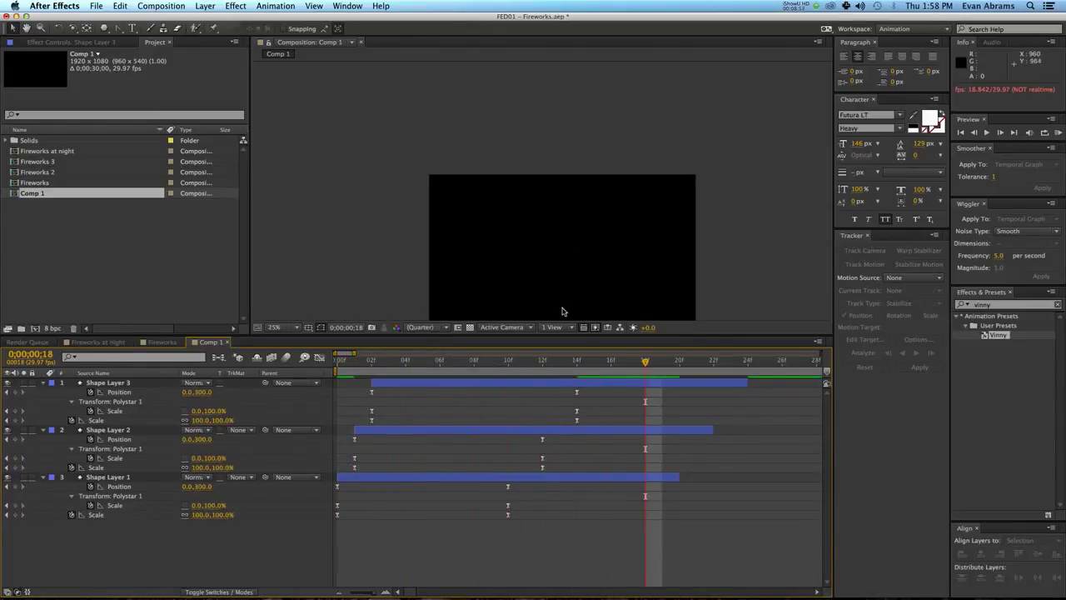
- Move all ending keyframes two frames later, to frames 16, 14 and 12, and collapse the layers' properties
left_click_drag(590, 393, 540, 517)
left_click(528, 536)
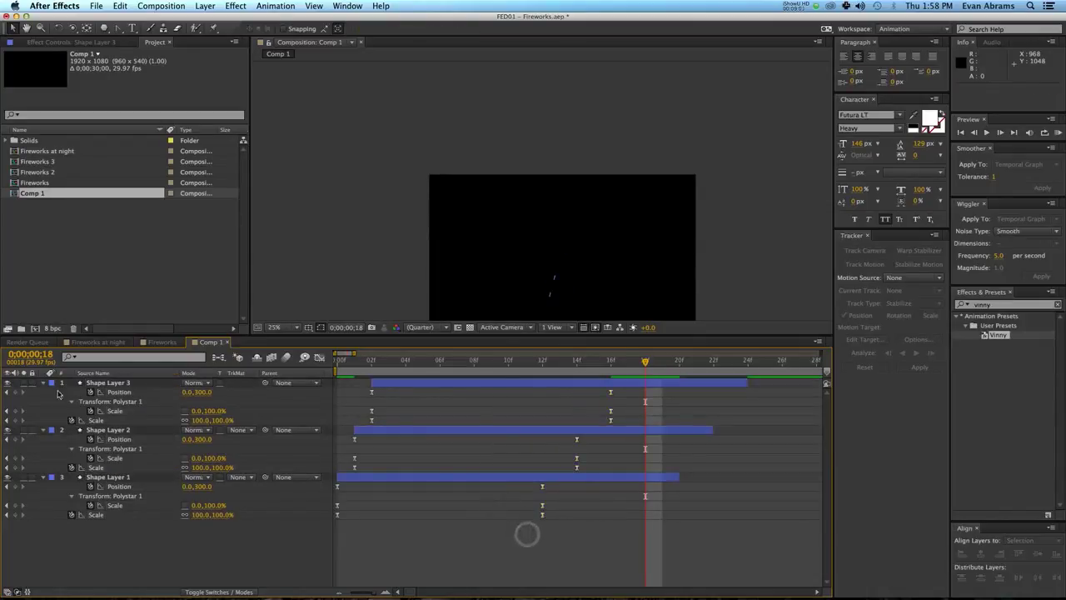
key("u")
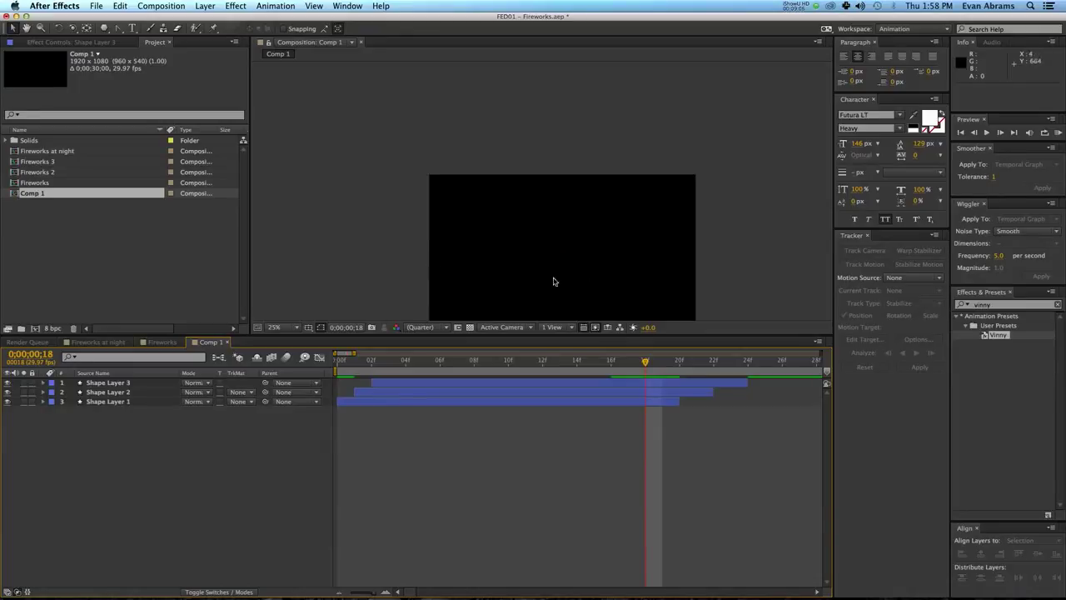
- Centre the composition in the viewer and play the retimed burst from the start, stopping at 0;00;00;09
left_click_drag(586, 281, 577, 254)
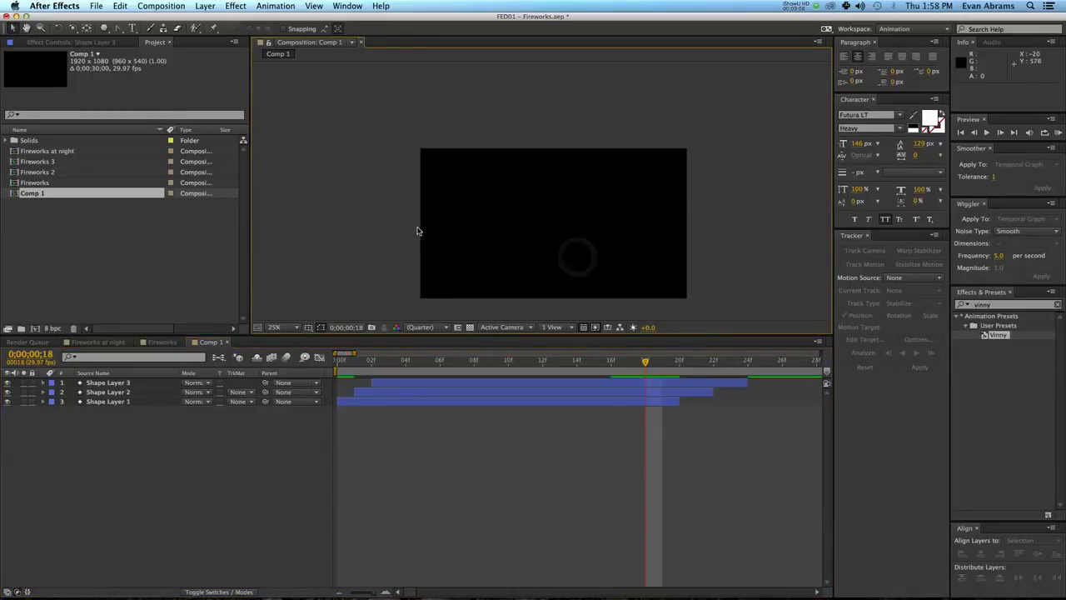
left_click_drag(476, 360, 316, 359)
key("space")
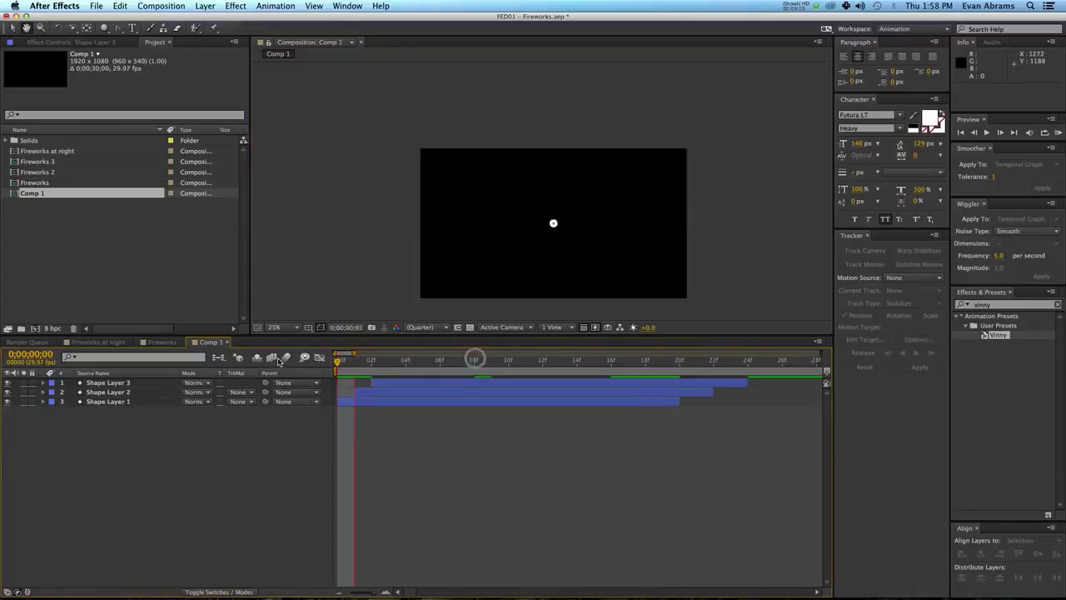
key("space")
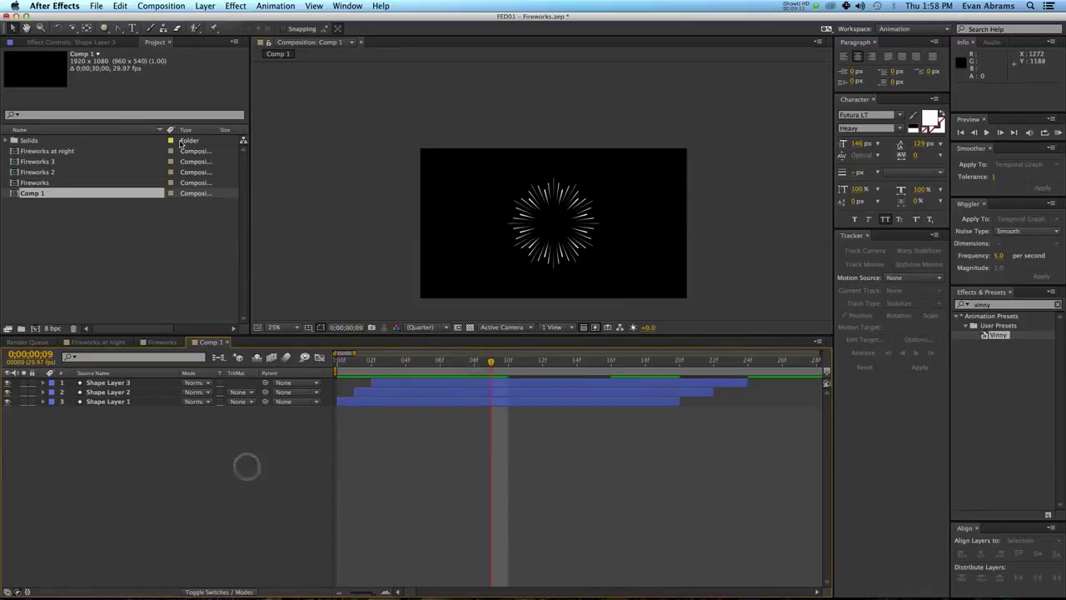
- Create a new shape layer with a rectangle filling the composition and reveal its Rectangle Path properties
left_click_drag(104, 28, 125, 35)
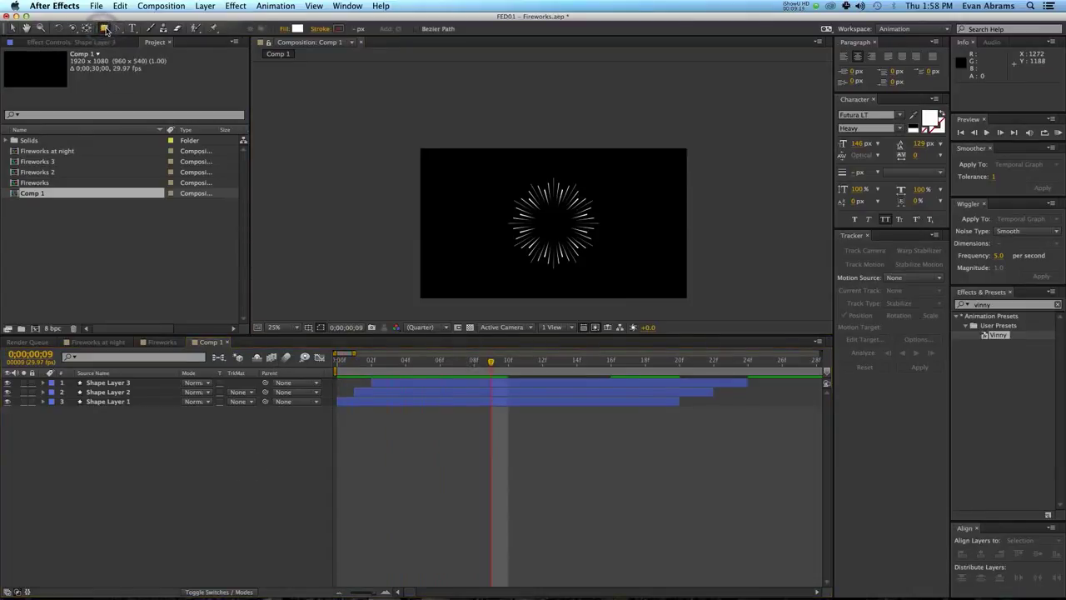
double_click(104, 28)
left_click(63, 402)
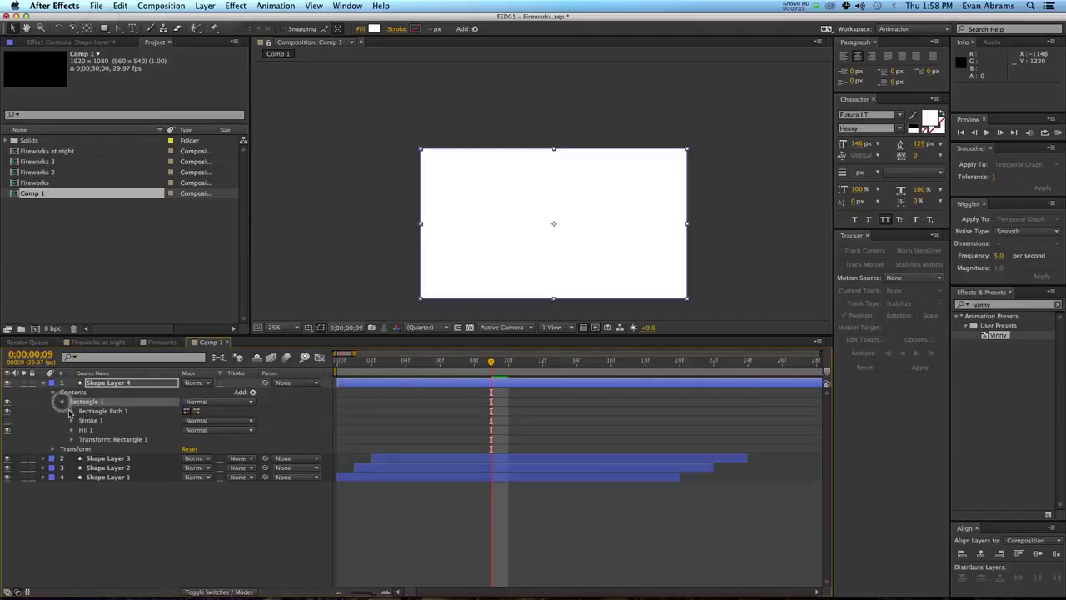
left_click(71, 411)
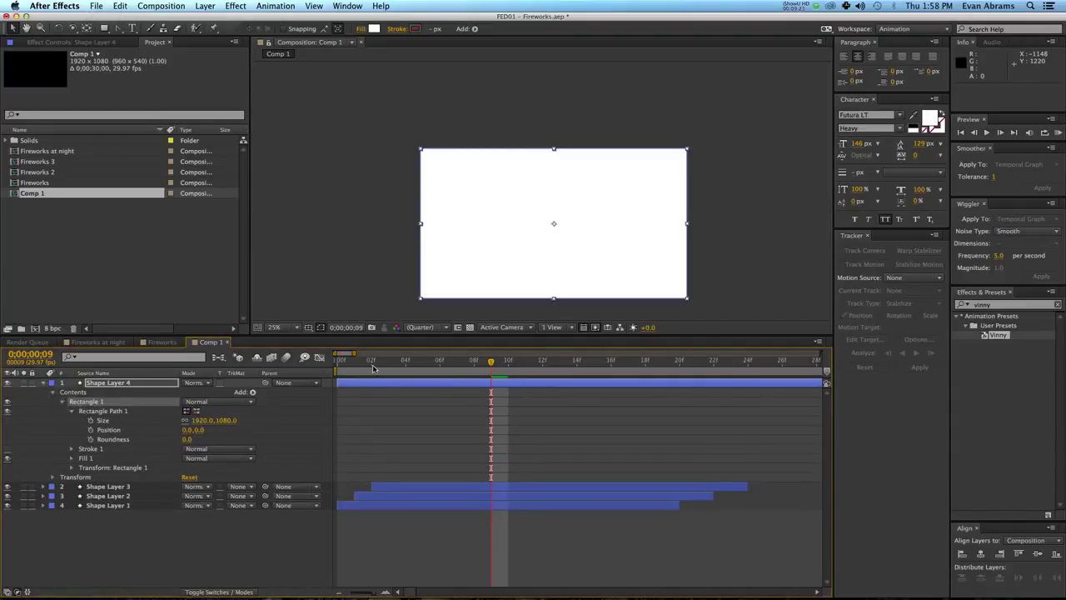
- Go to the first frame and reduce the rectangle's height to 5, making its size 1920 × 5
left_click_drag(374, 365, 336, 367)
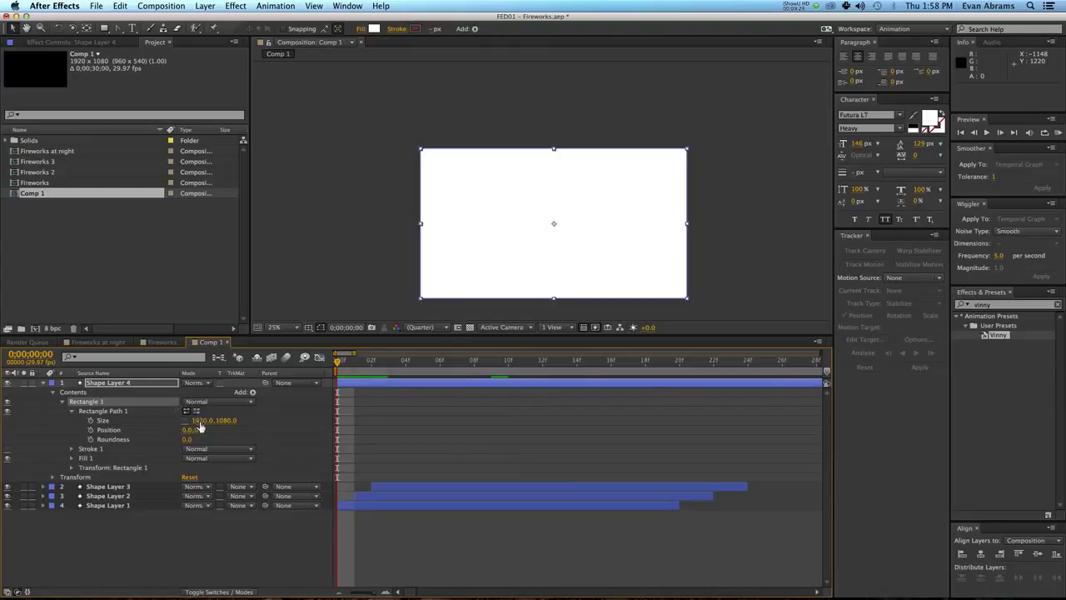
left_click_drag(223, 423, 212, 426)
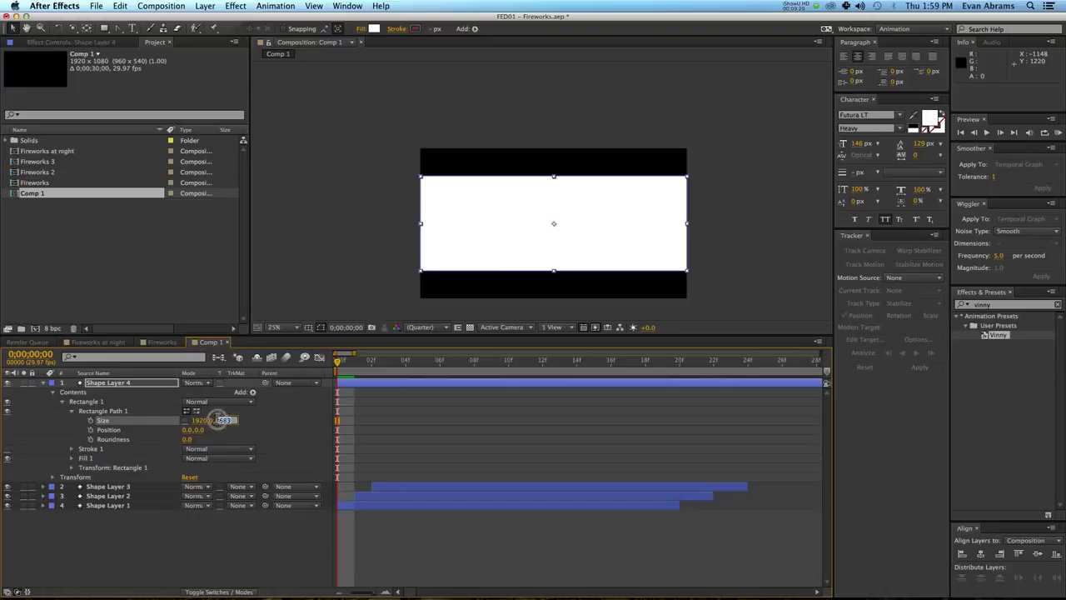
type("5")
key("Return")
left_click(566, 522)
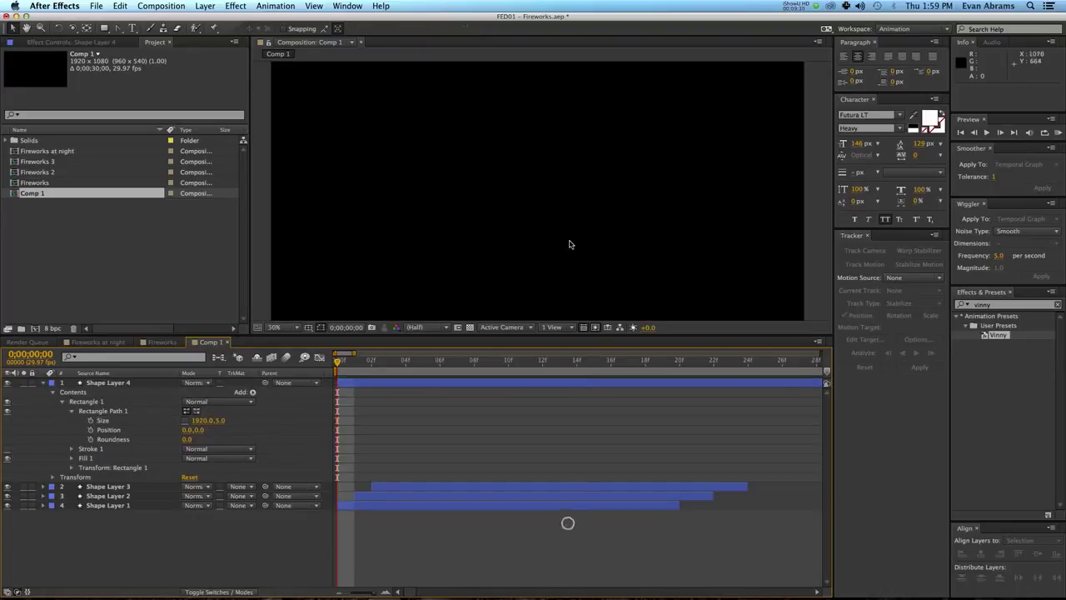
- Reduce the rectangle's height to 3, making its size 1920 × 3
scroll(571, 242, "up", 1)
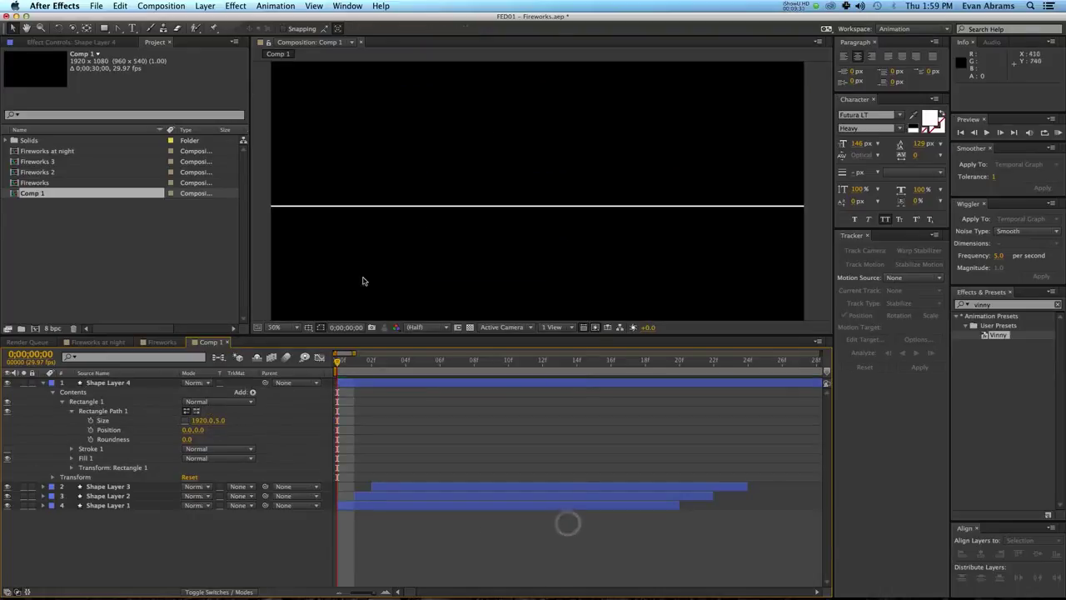
left_click(217, 420)
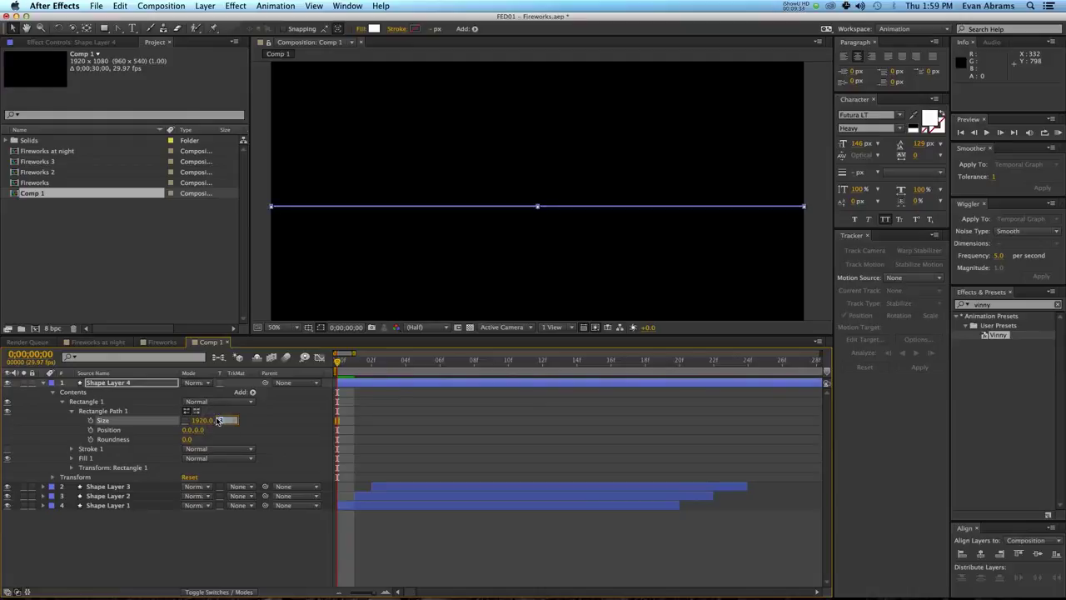
type("3")
left_click(343, 407)
scroll(431, 197, "up", 1)
scroll(370, 241, "down", 1)
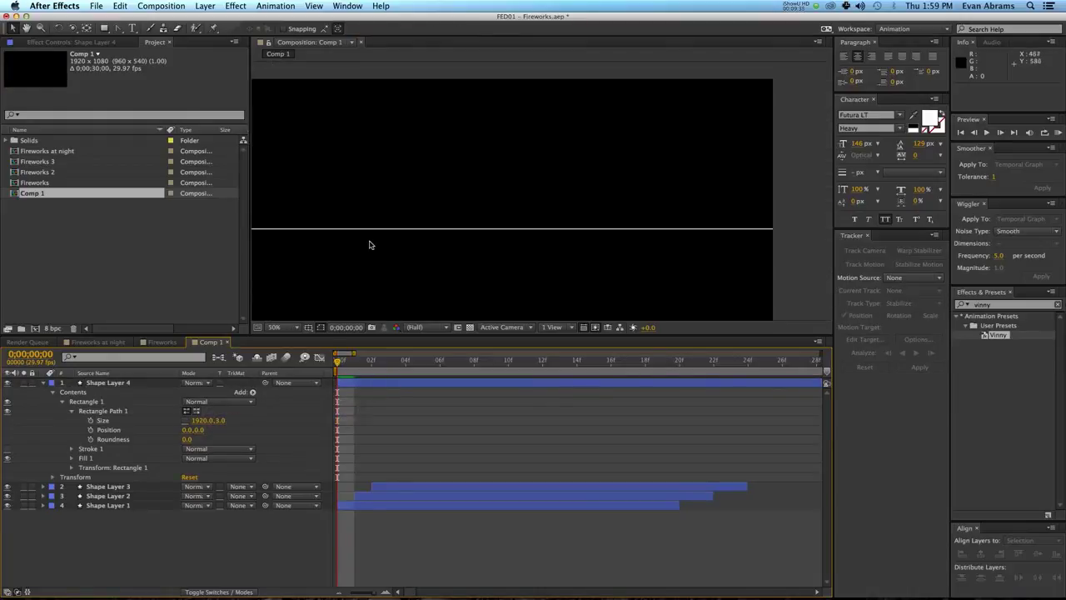
- Set the rectangle's width to 960, making its size 960 × 3, and recentre the line in the viewer
left_click(203, 421)
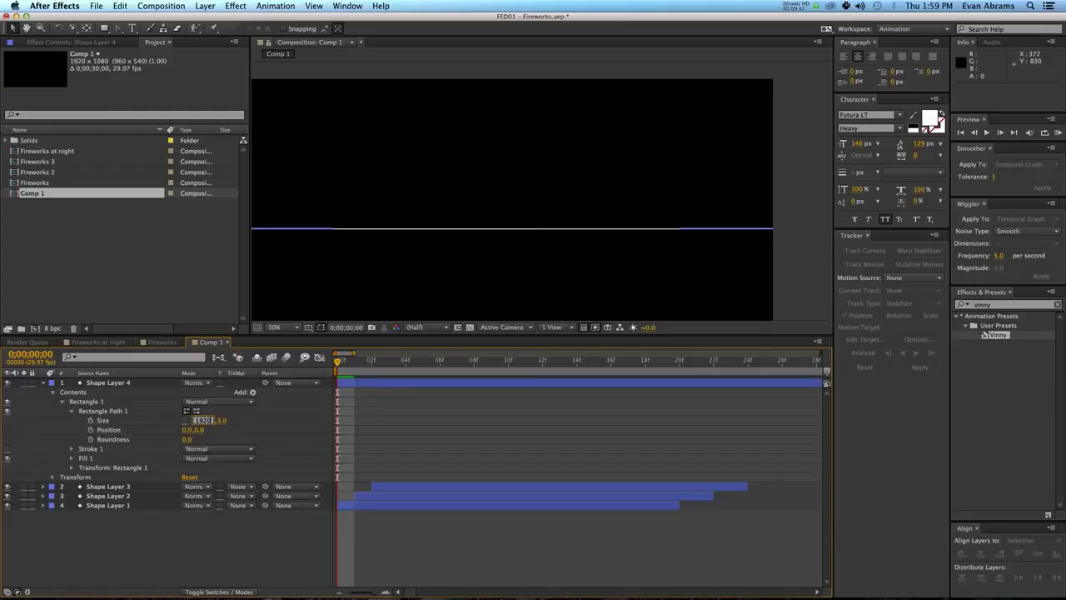
type("960")
key("Return")
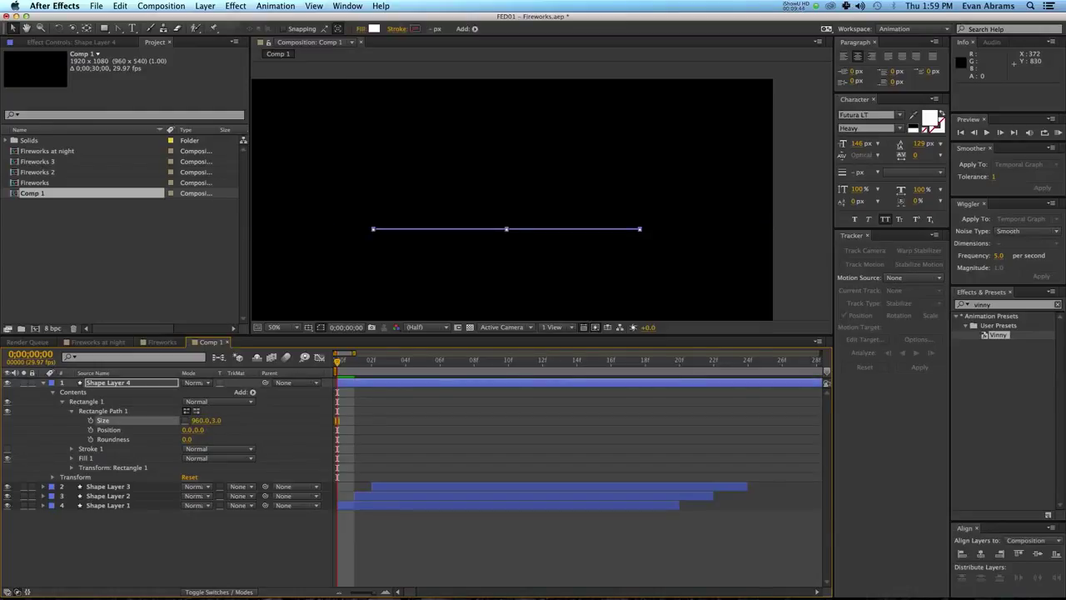
left_click(440, 391)
left_click_drag(518, 229, 581, 190)
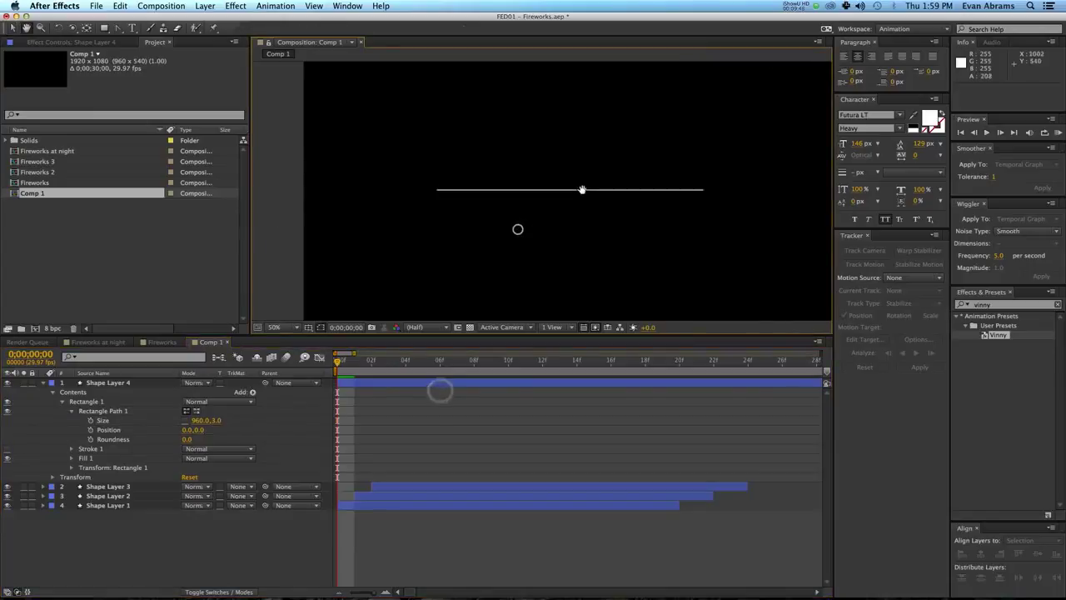
- Set the Rectangle Path's horizontal position to -480 so the line ends at the composition's centre
left_click_drag(186, 435, 134, 435)
left_click(286, 436)
left_click(554, 192)
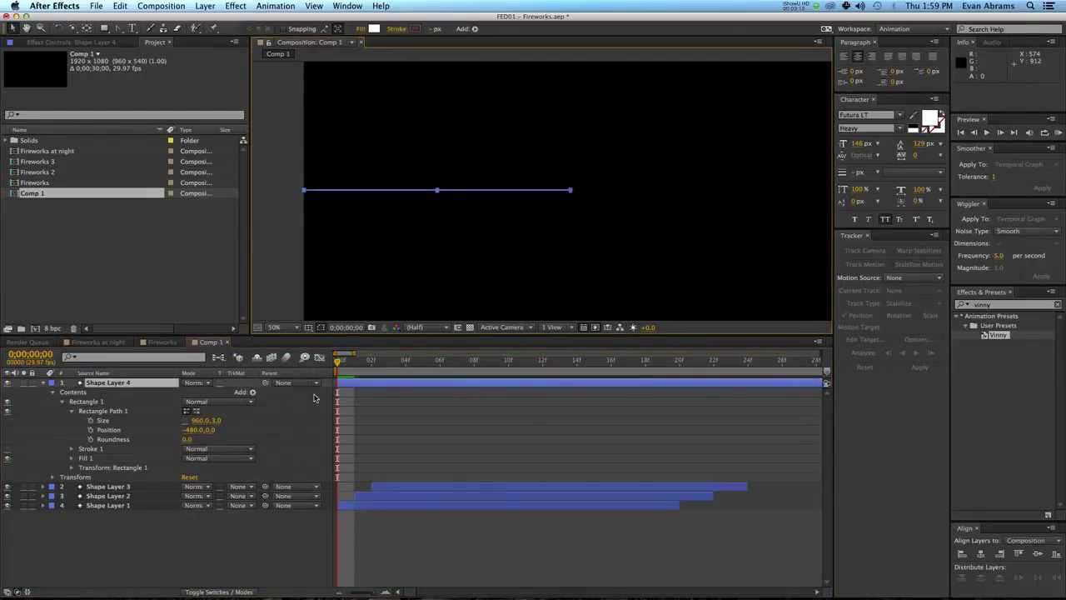
- Stop the playback at 0;00;00;10 and start keyframing the Rectangle Path's Size and Position there
key("space")
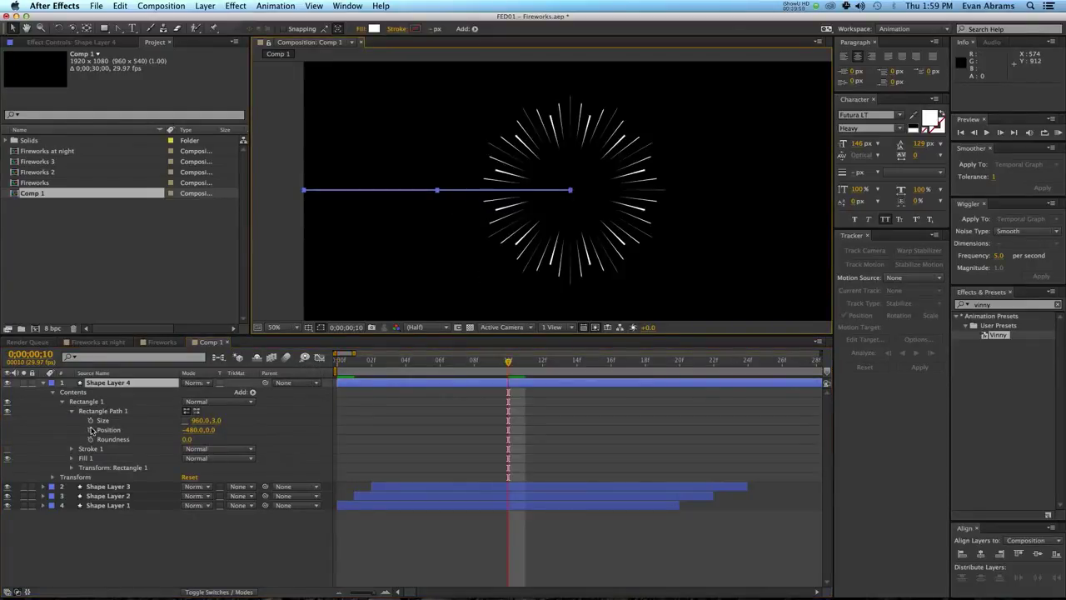
left_click(91, 421)
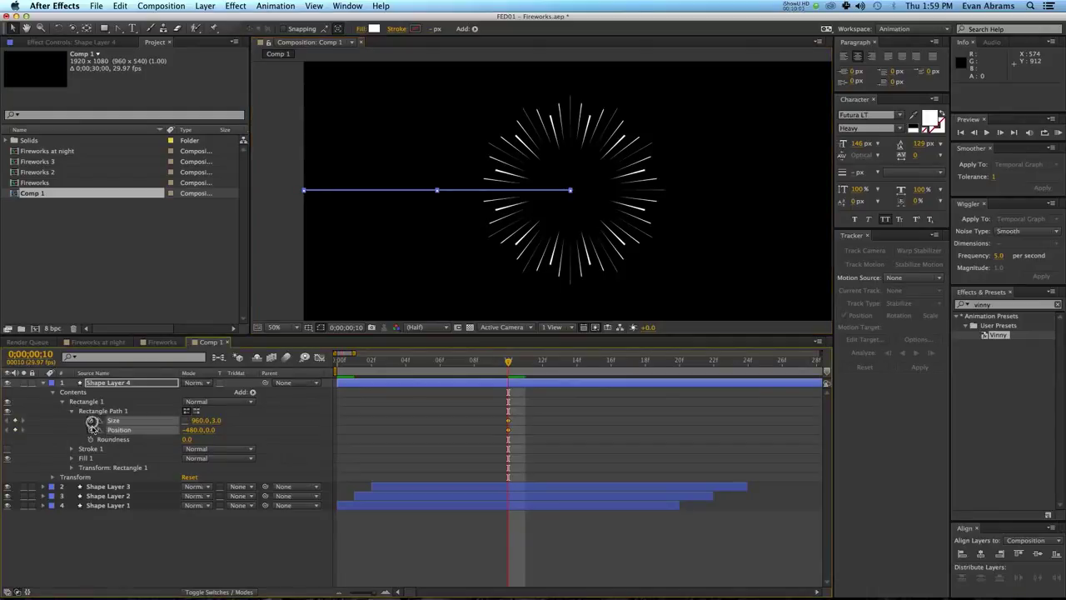
left_click(91, 429)
- At the first frame, set the rectangle's width to 0 and its horizontal position to -960
key("Home")
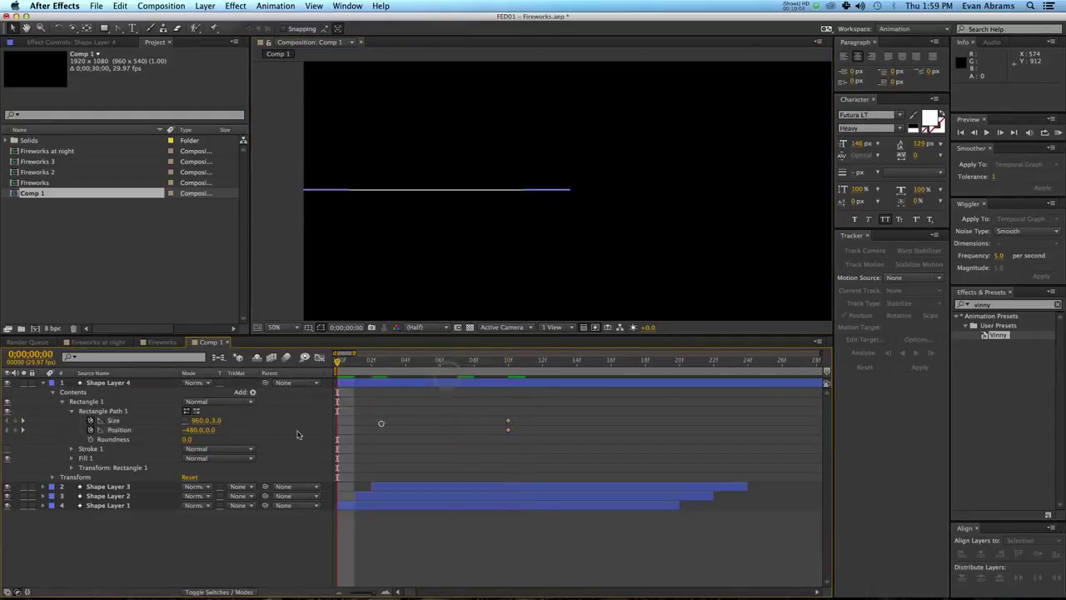
left_click(201, 421)
type("0")
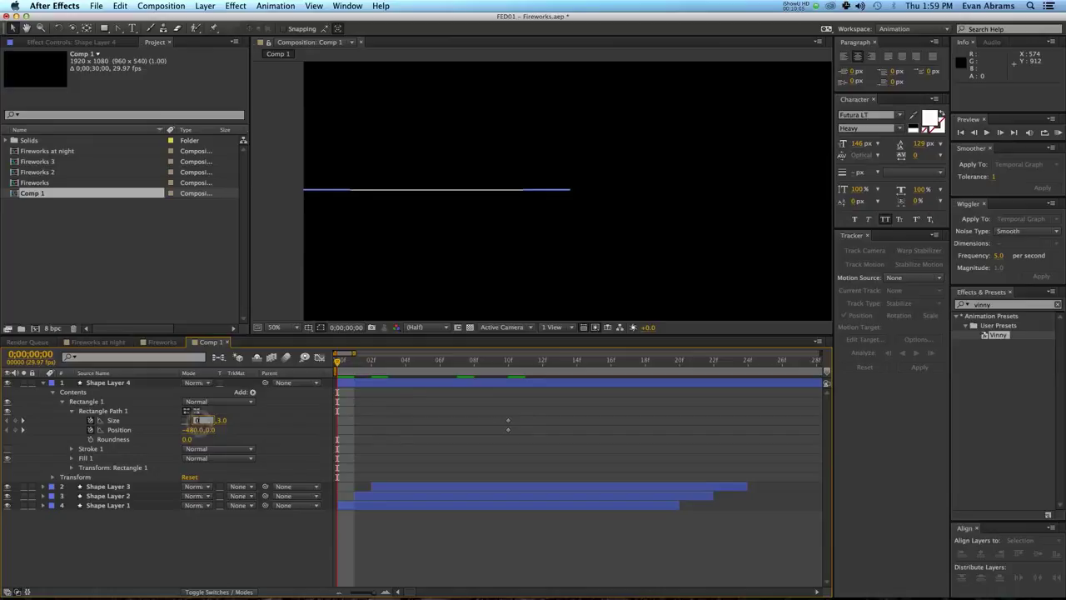
left_click(194, 429)
type("0.0,3.0")
key("Return")
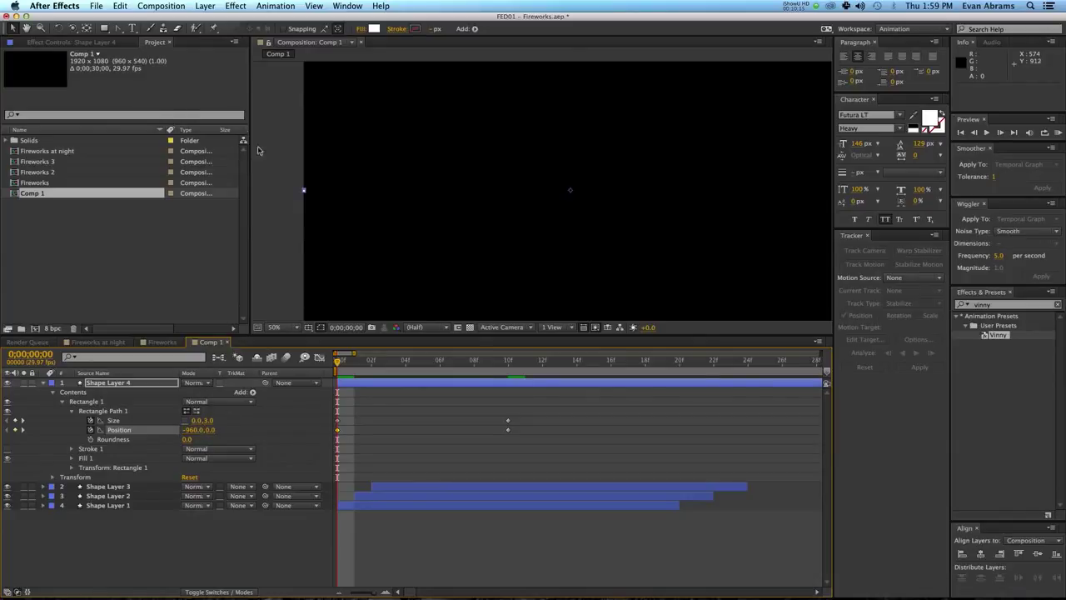
left_click(392, 419)
- At 0;00;00;20, set the rectangle's horizontal position to 0 and its width to 0
left_click_drag(348, 367, 508, 372)
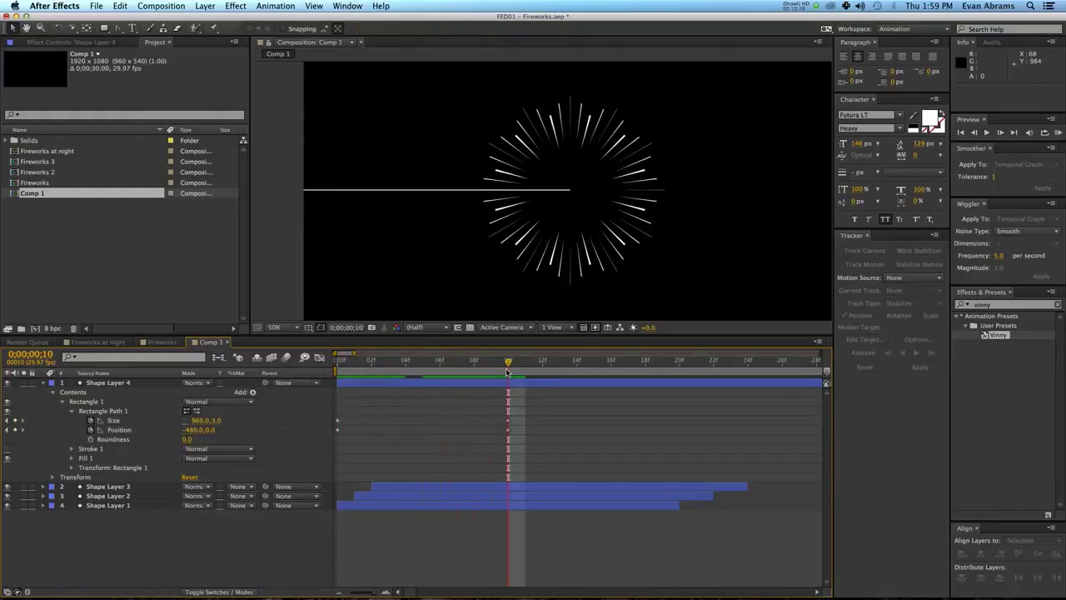
key("shift+Page_Down")
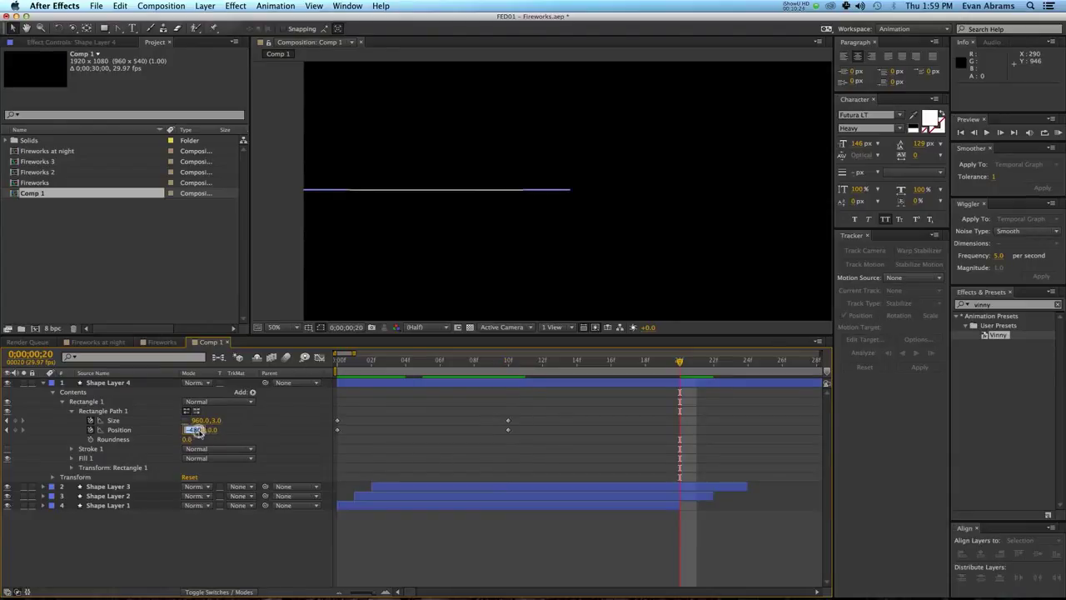
key("Return")
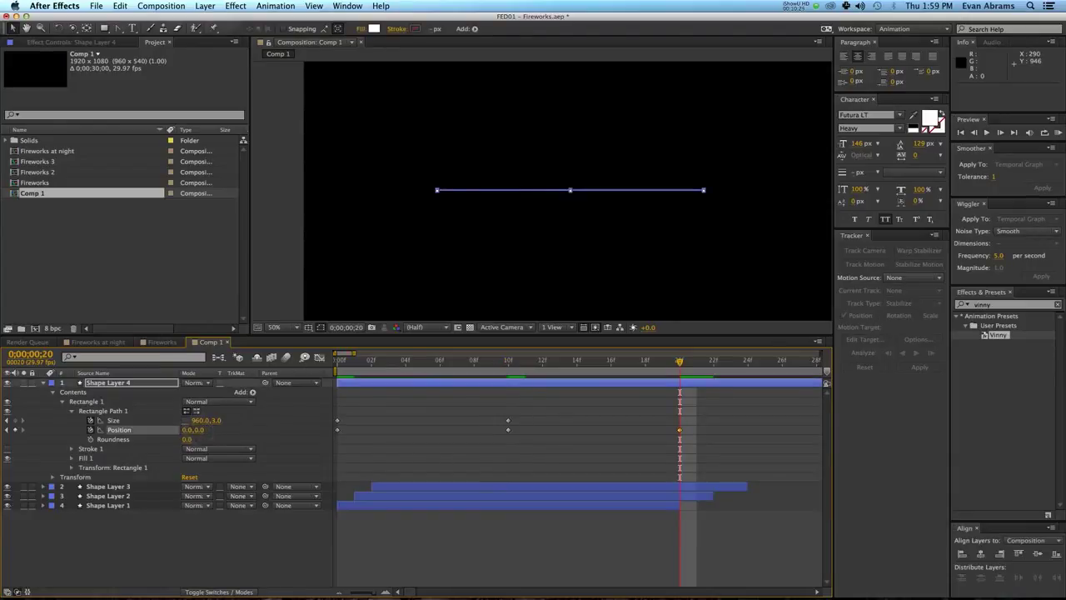
left_click(202, 420)
type("0")
key("Return")
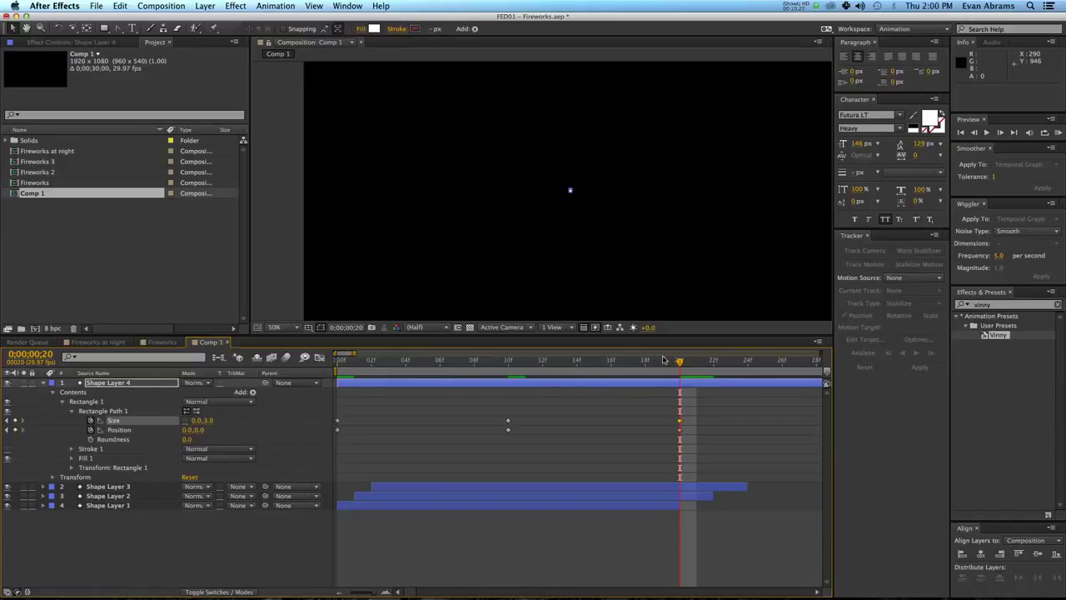
- At 0;00;00;10, set the rectangle's width to 480 and preview the line's movement toward the centre
left_click_drag(640, 364, 673, 372)
left_click(516, 365)
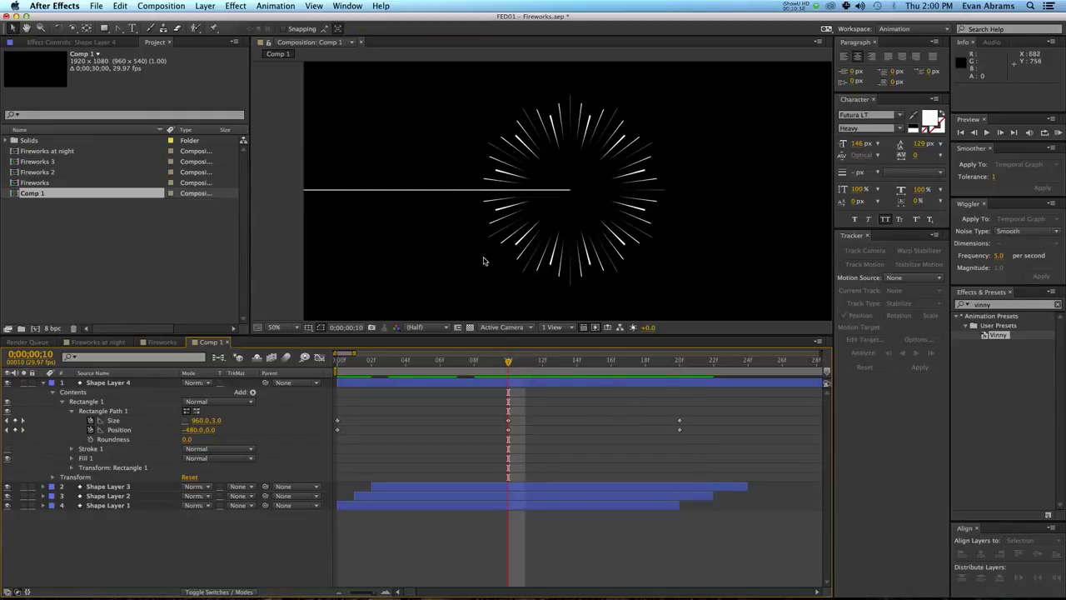
left_click(198, 421)
type("480")
key("Return")
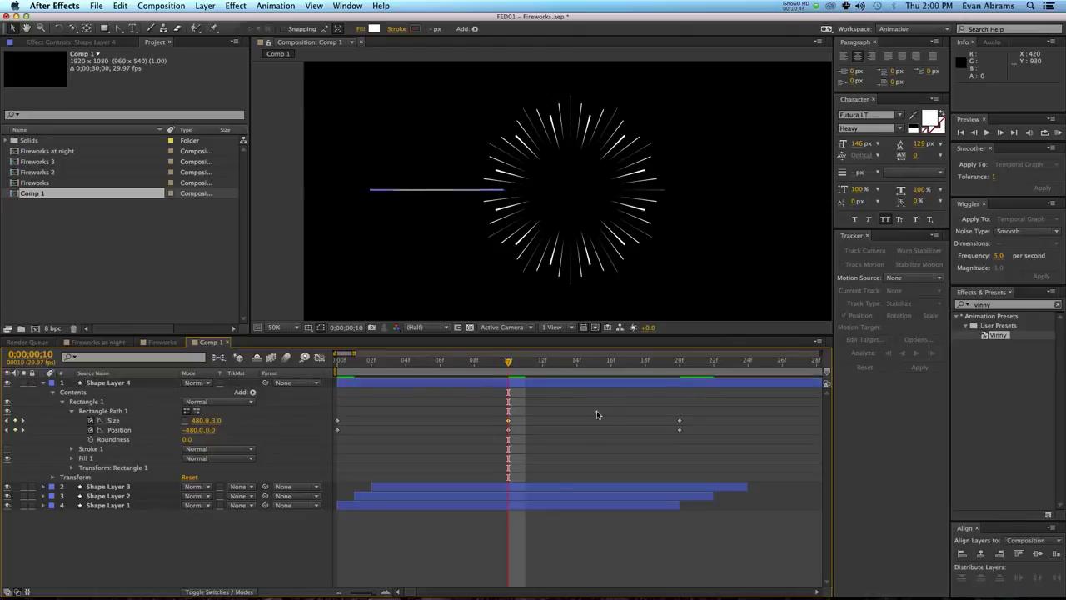
left_click(595, 412)
left_click_drag(507, 361, 542, 374)
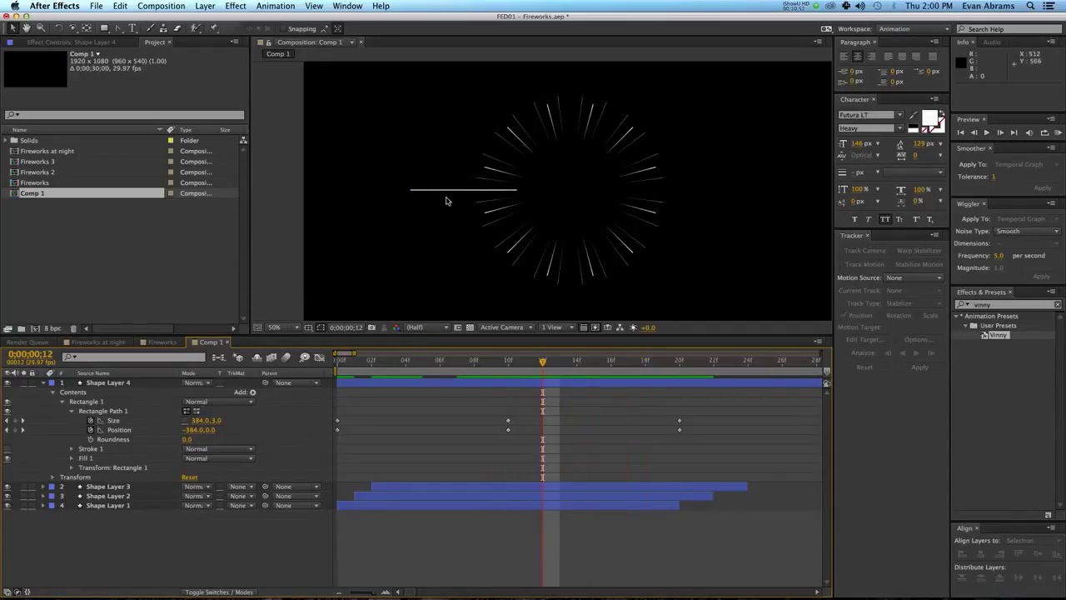
key("space")
key("space")
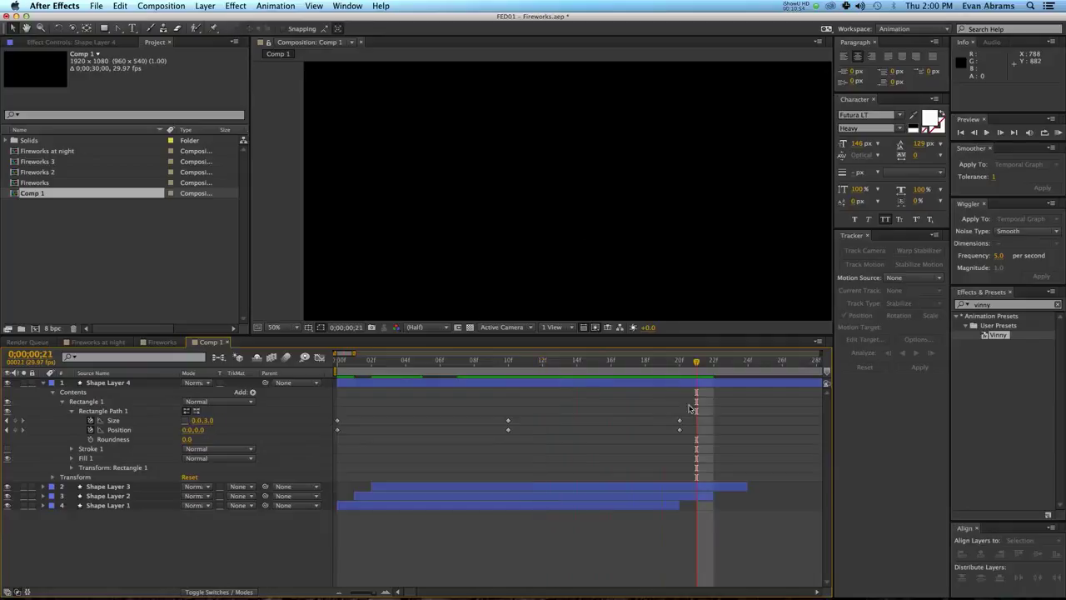
- Apply Easy Ease to all the rectangle's Size and Position keyframes and play the animation from the start
left_click_drag(705, 414, 336, 433)
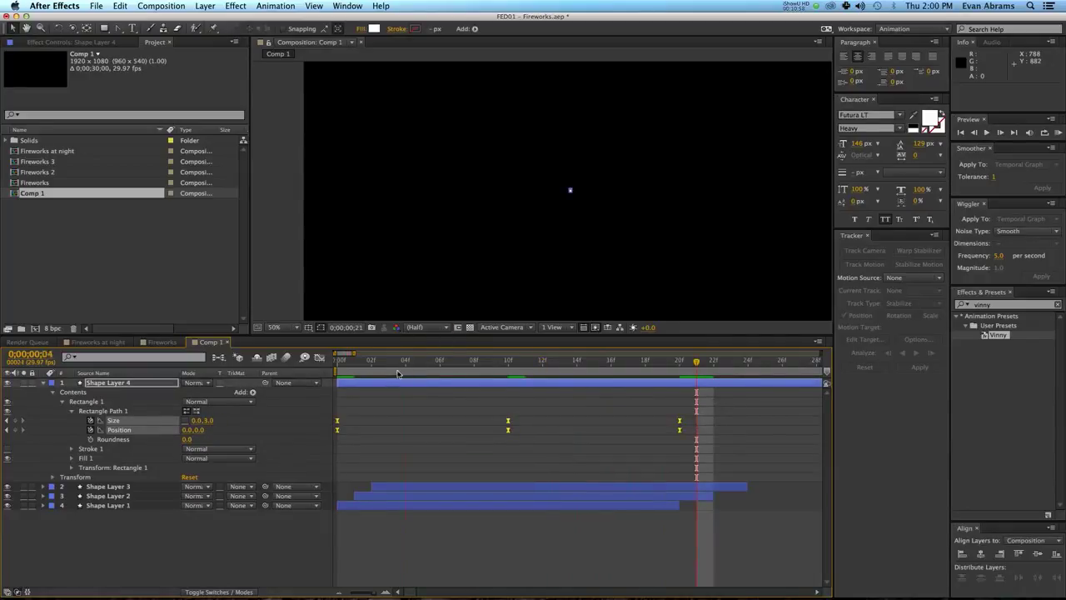
left_click_drag(397, 371, 298, 379)
left_click(549, 443)
key("space")
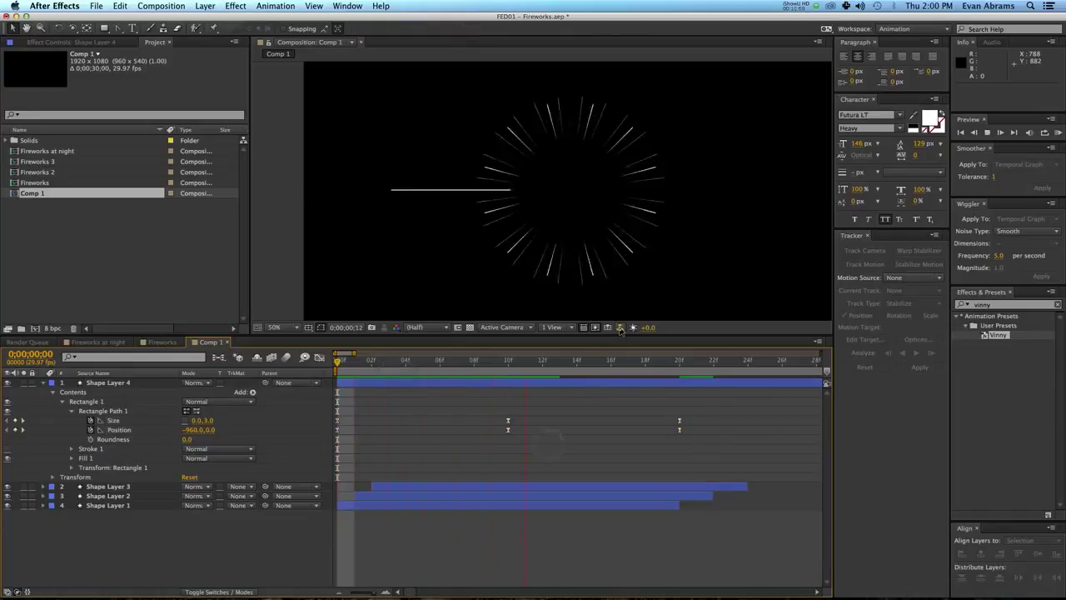
- Change the Size and Position keyframes at frame 10 to Auto Bezier and preview the smoother motion
left_click(508, 429)
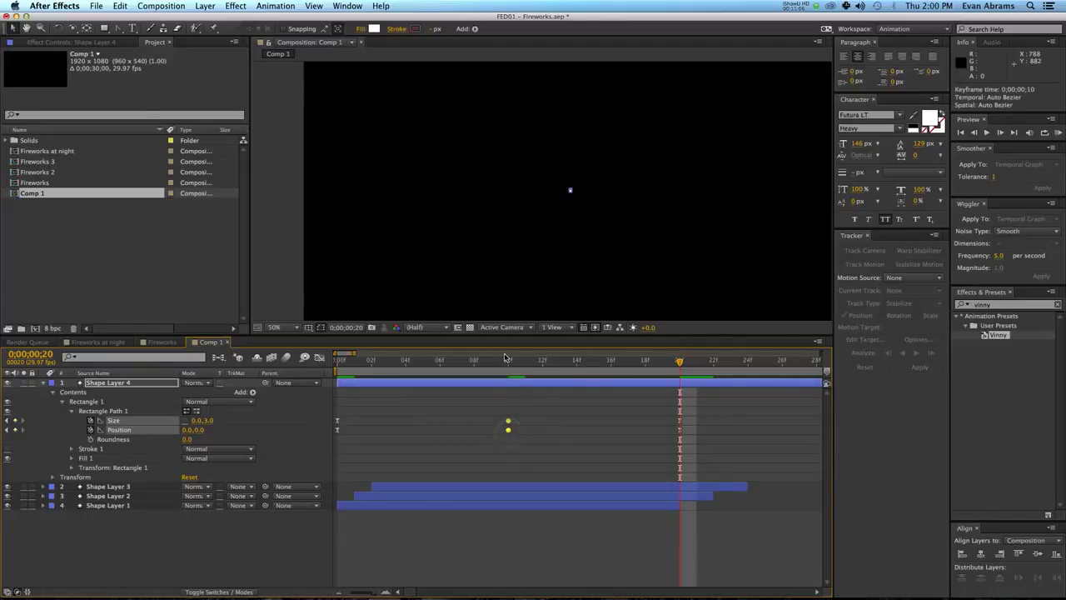
left_click_drag(508, 362, 346, 354)
key("space")
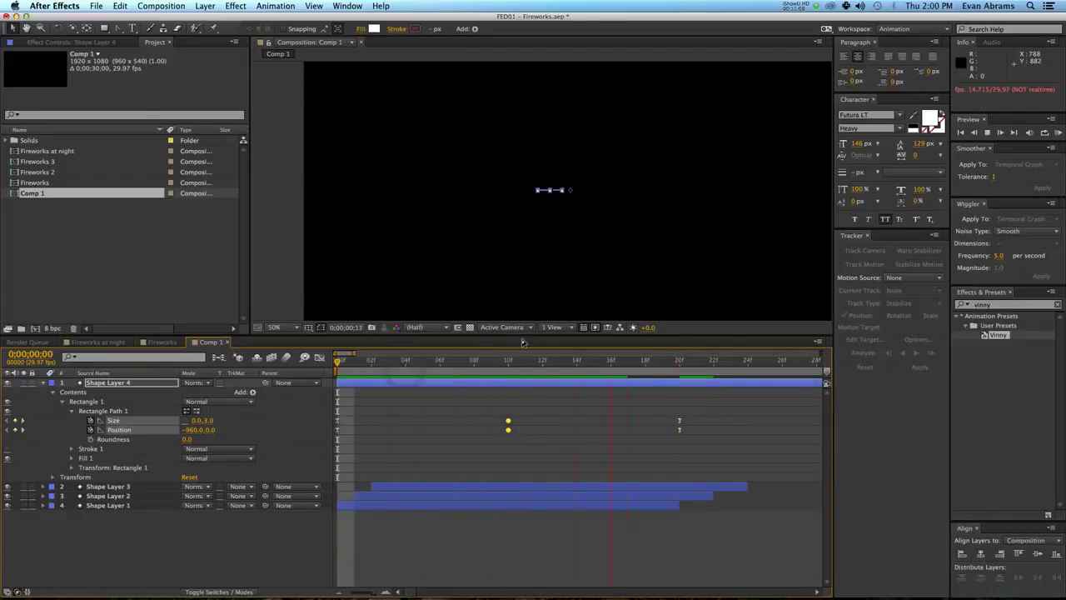
left_click(544, 402)
left_click_drag(531, 362, 516, 384)
- Reshape the Size and Position speed curves in the Graph Editor, lengthening the outer easing so the speed peaks sharply around frame 10
left_click_drag(747, 410, 337, 437)
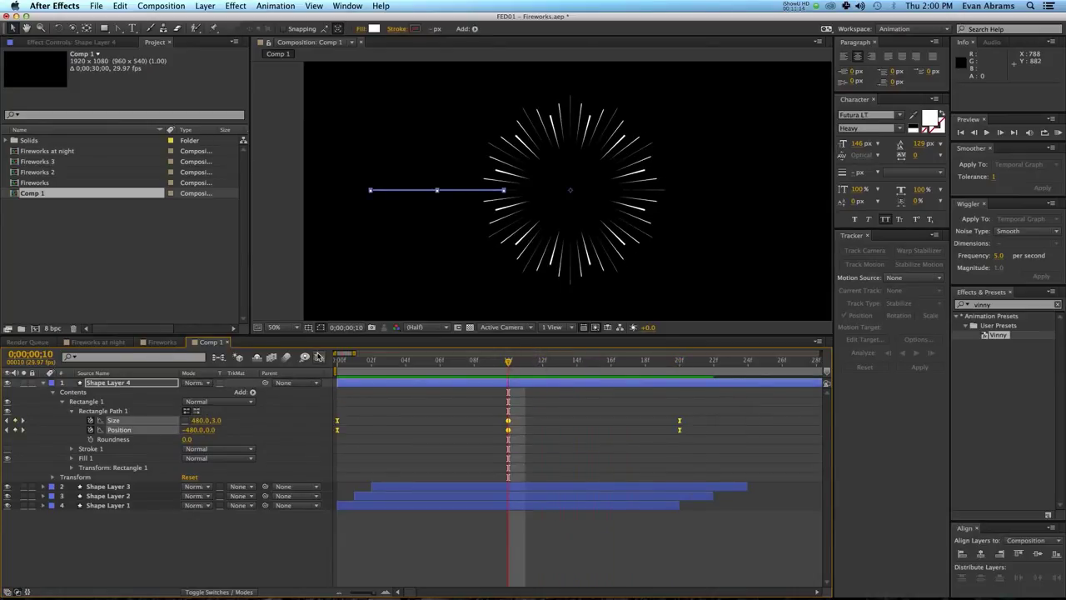
left_click(319, 357)
left_click(562, 448)
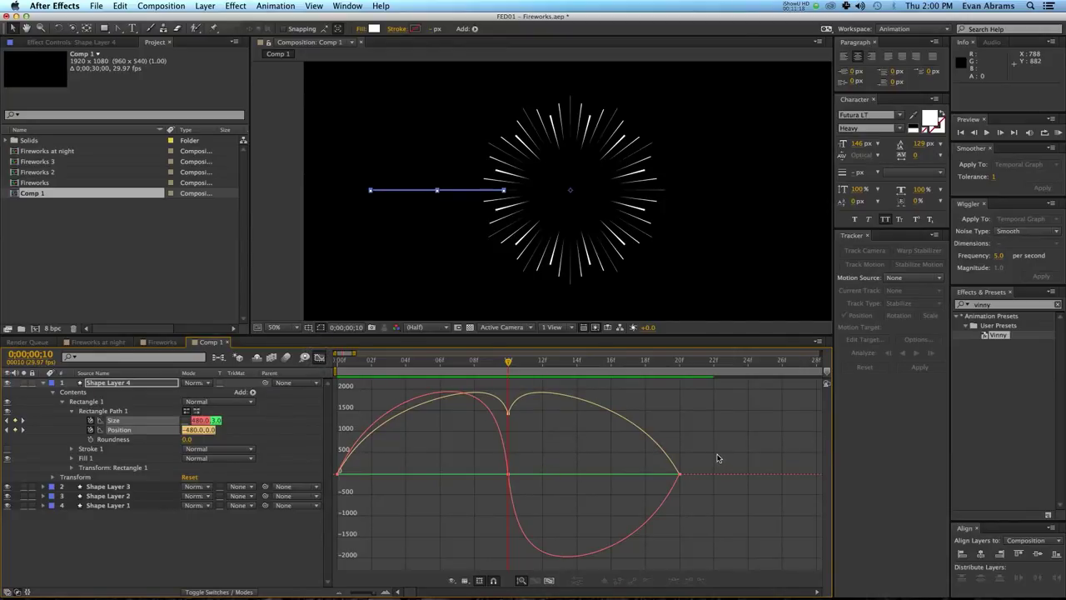
left_click(621, 401)
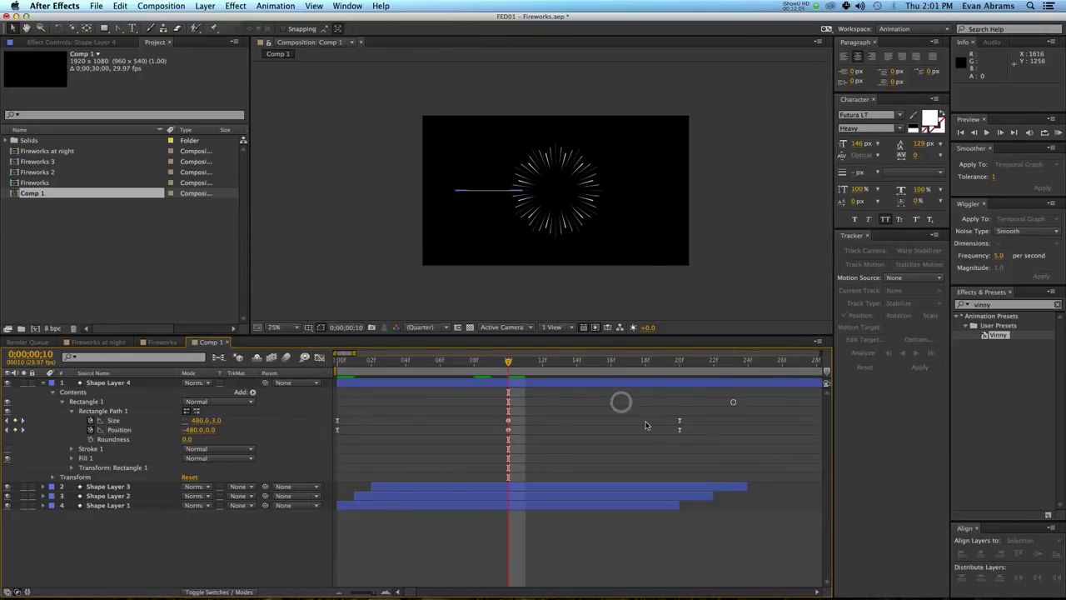
left_click_drag(737, 401, 336, 443)
left_click(319, 357)
left_click(703, 431)
left_click_drag(726, 451, 516, 479)
left_click_drag(382, 468, 528, 459)
left_click(528, 458)
- Play the eased line together with the burst from the first frame and check its timing in the layer bar view
left_click(451, 361)
key("Home")
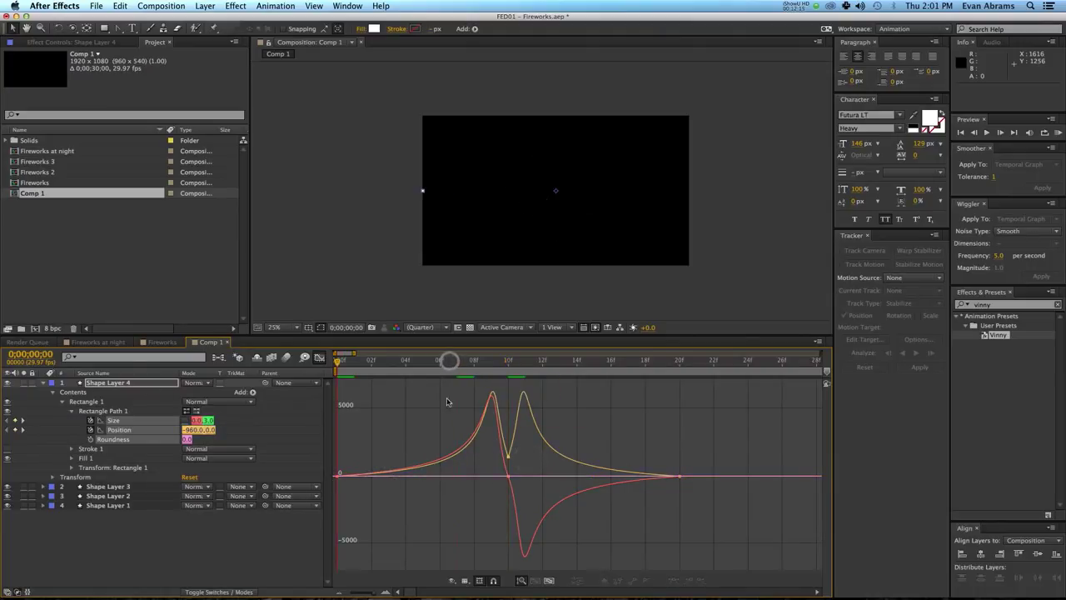
left_click(566, 385)
key("space")
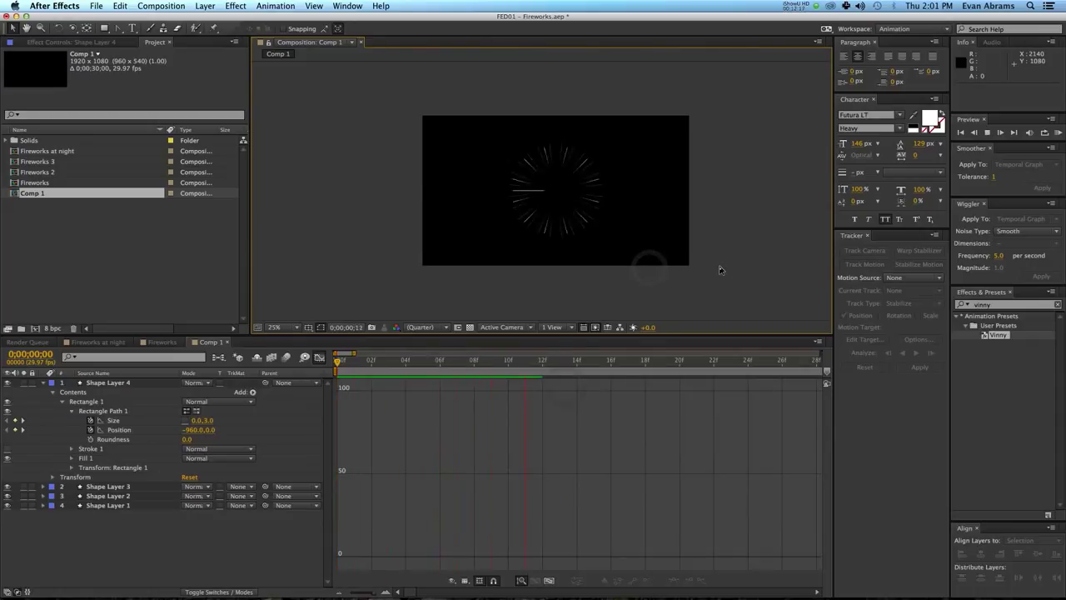
left_click(319, 356)
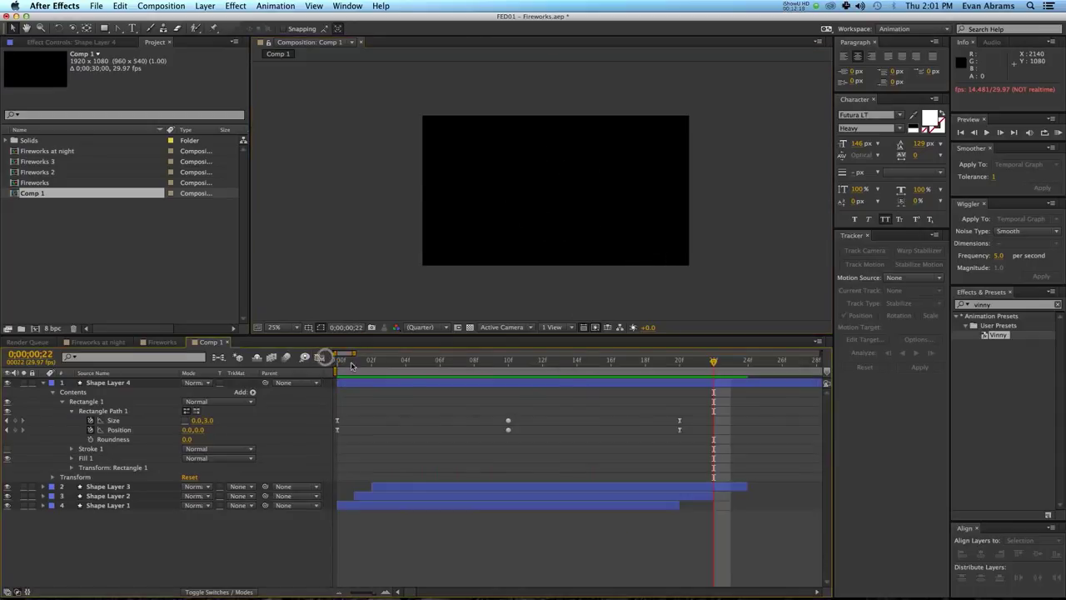
key("space")
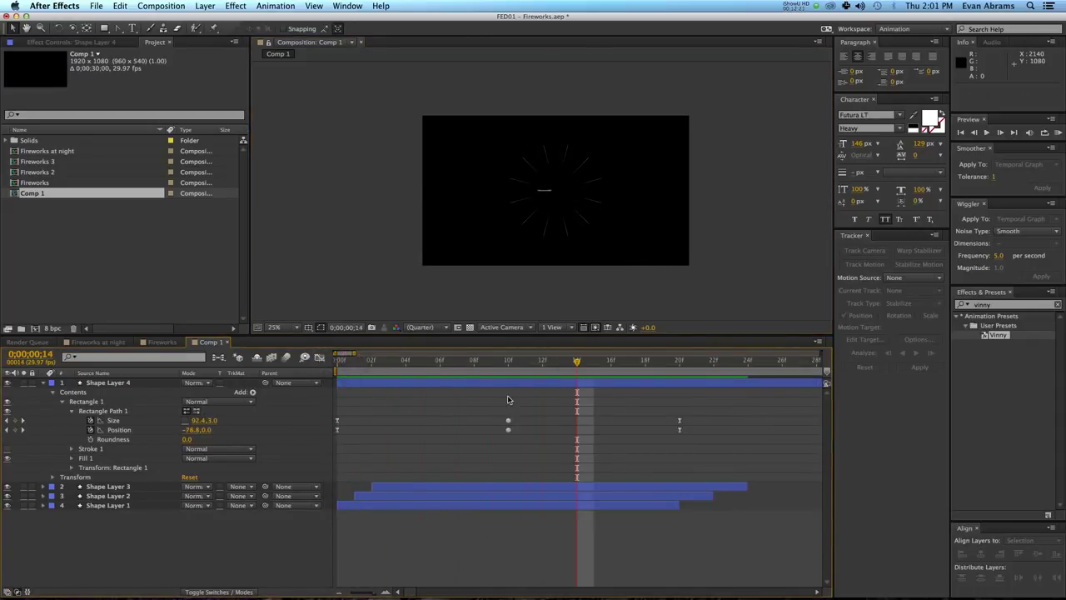
key("Home")
key("space")
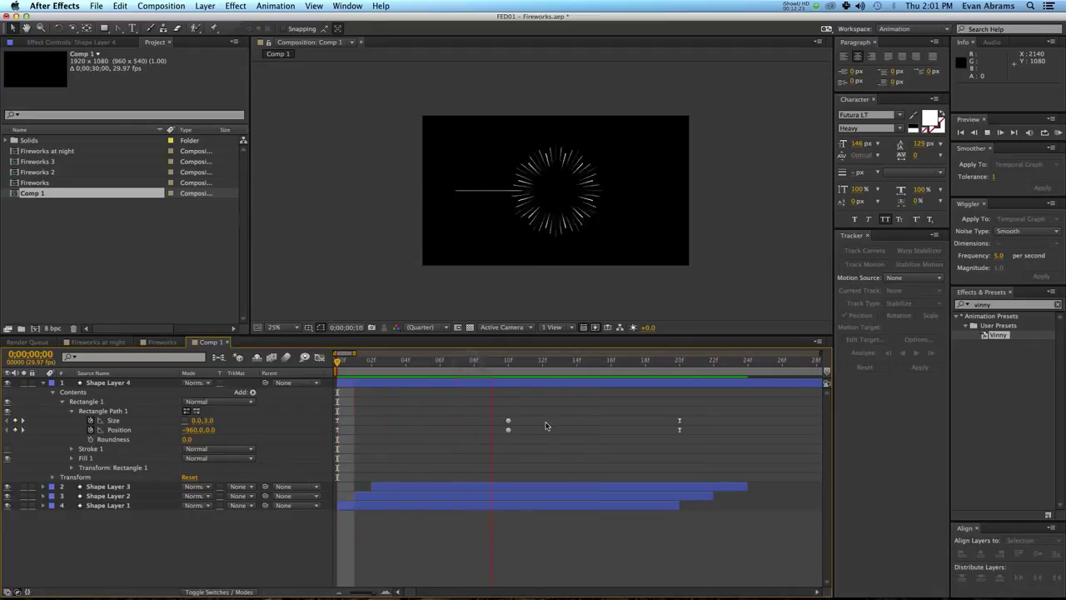
key("space")
- Examine the speed curves of the Size and Position keyframes at frame 10 while playing the animation from the start
left_click_drag(520, 415, 501, 437)
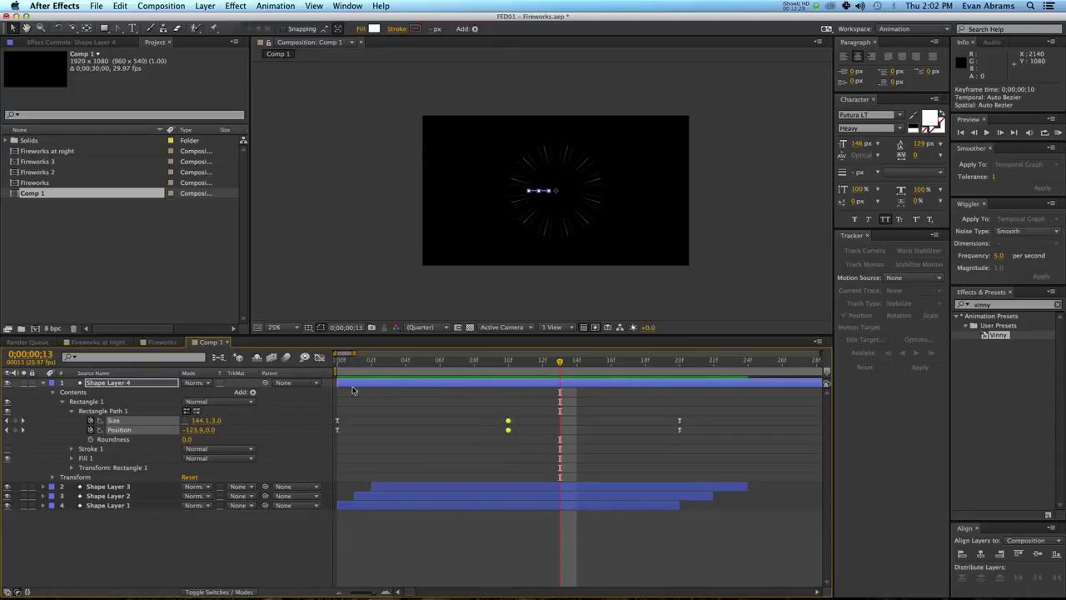
left_click(319, 356)
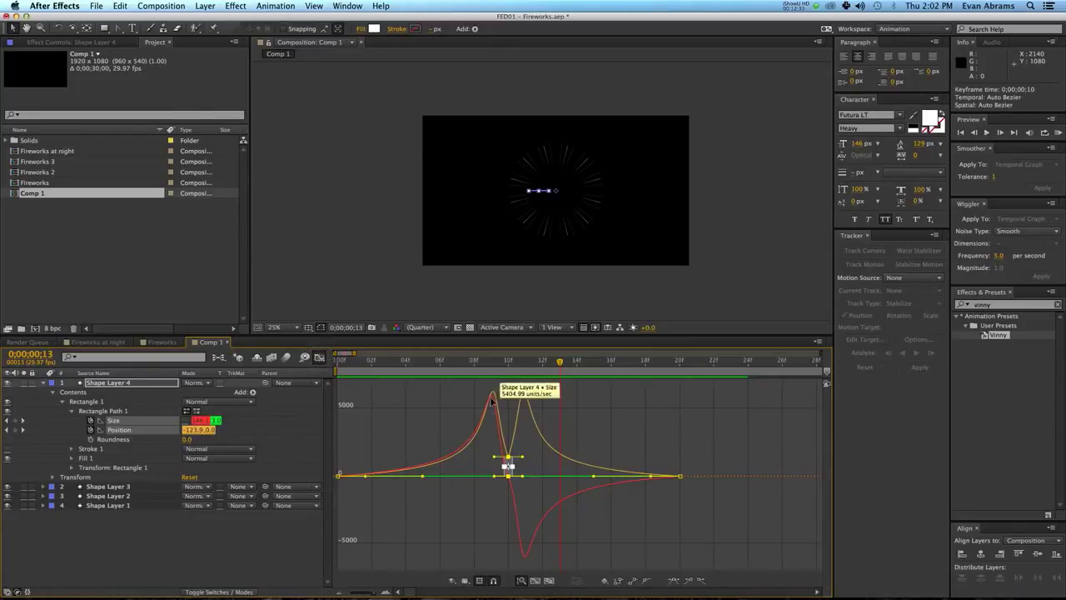
left_click(472, 362)
key("Home")
key("space")
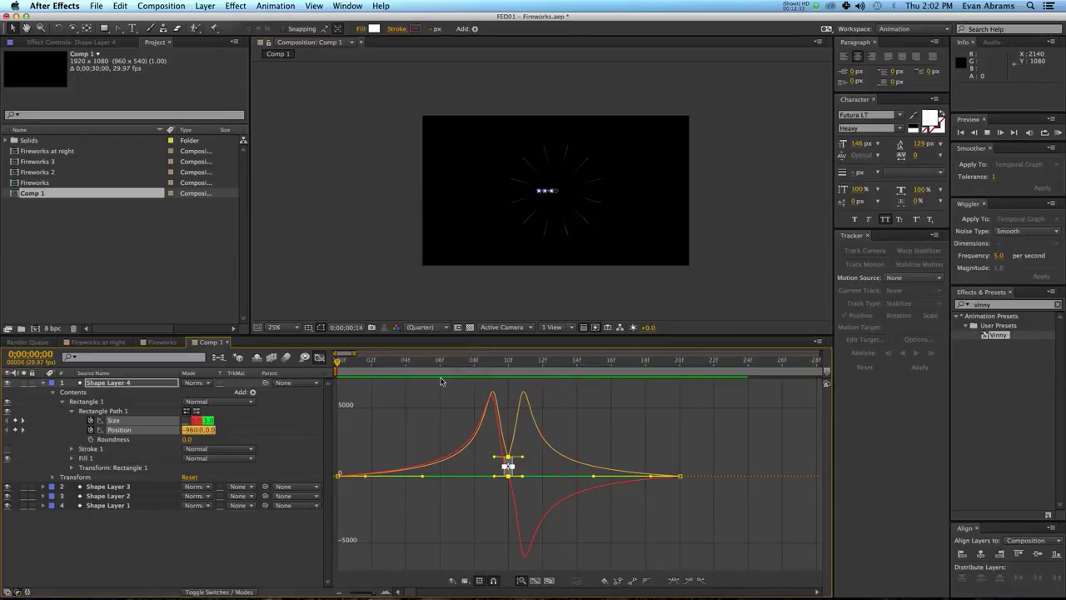
- Switch the timeline from the speed graph back to layer bars and put Shape Layer 4 at the bottom of the layer stack
left_click(609, 411)
left_click(321, 357)
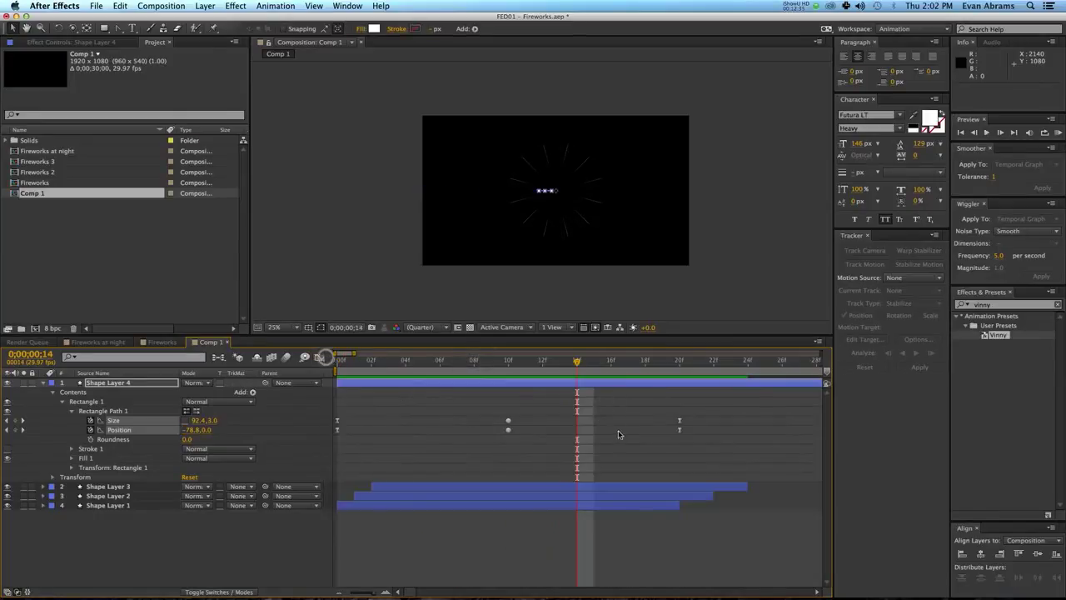
left_click(617, 431)
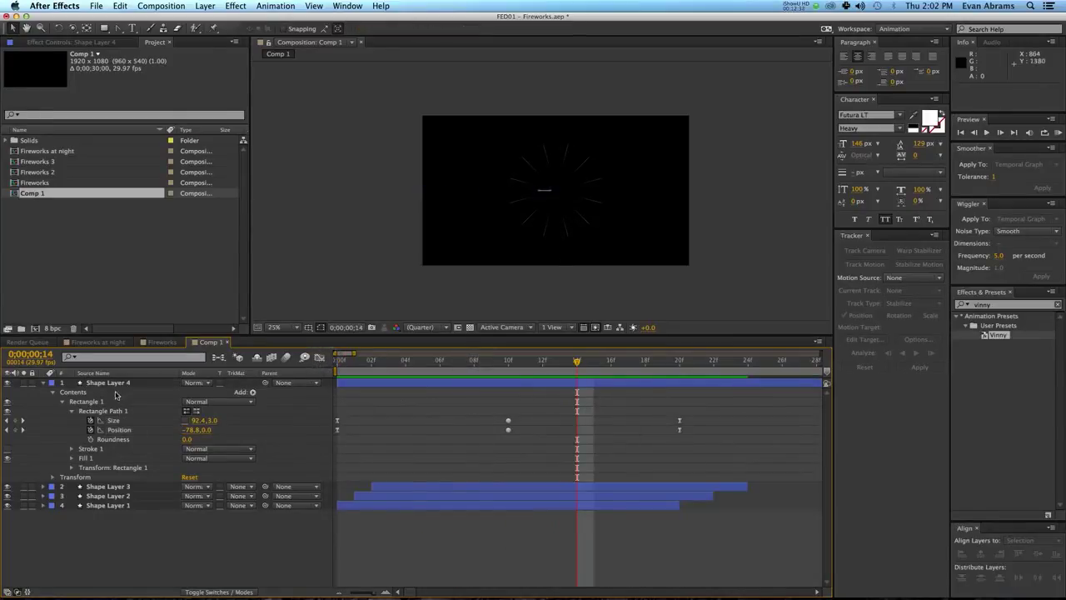
left_click_drag(116, 395, 117, 509)
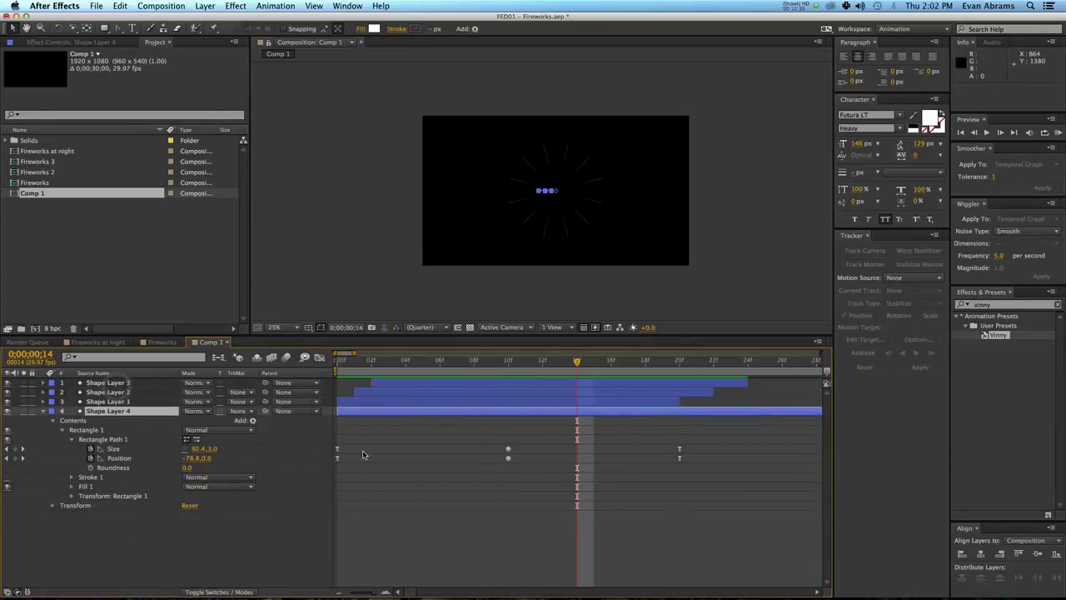
- Delay the three burst layers together so Shape Layer 1 starts at frame 18, keeping their stagger, and preview the result
left_click(481, 401, "shift")
left_click(480, 391, "shift")
left_click(480, 382, "shift")
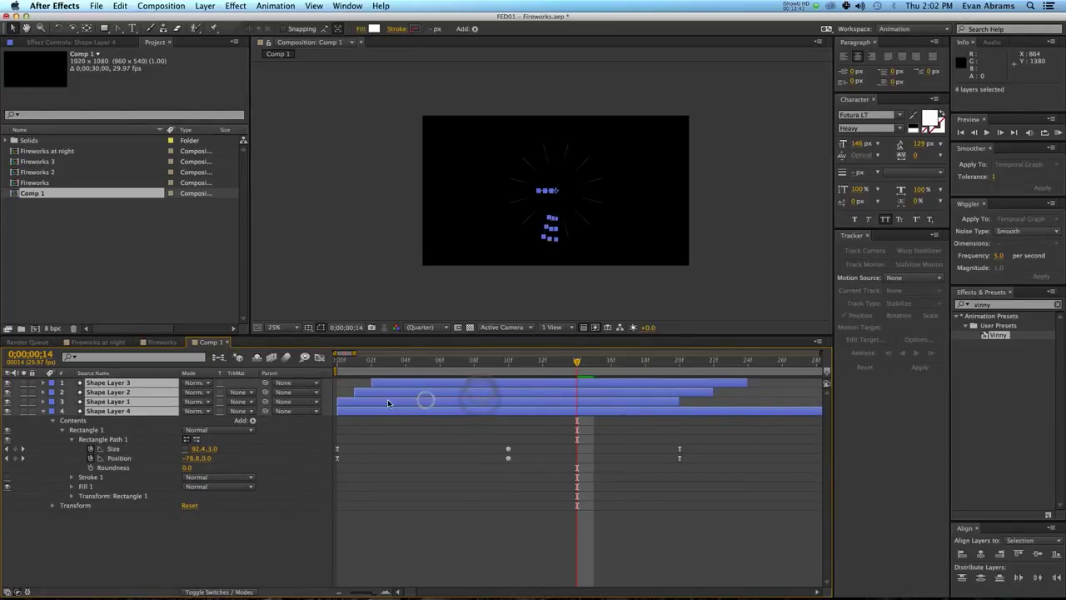
left_click_drag(388, 403, 646, 403)
left_click_drag(431, 404, 737, 422)
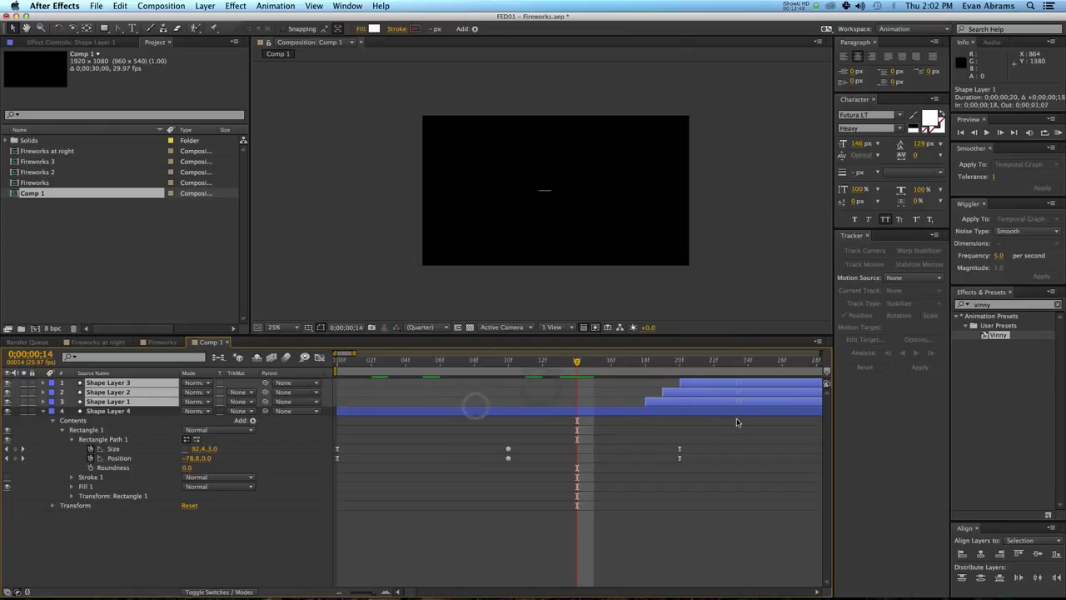
left_click(705, 533)
key("space")
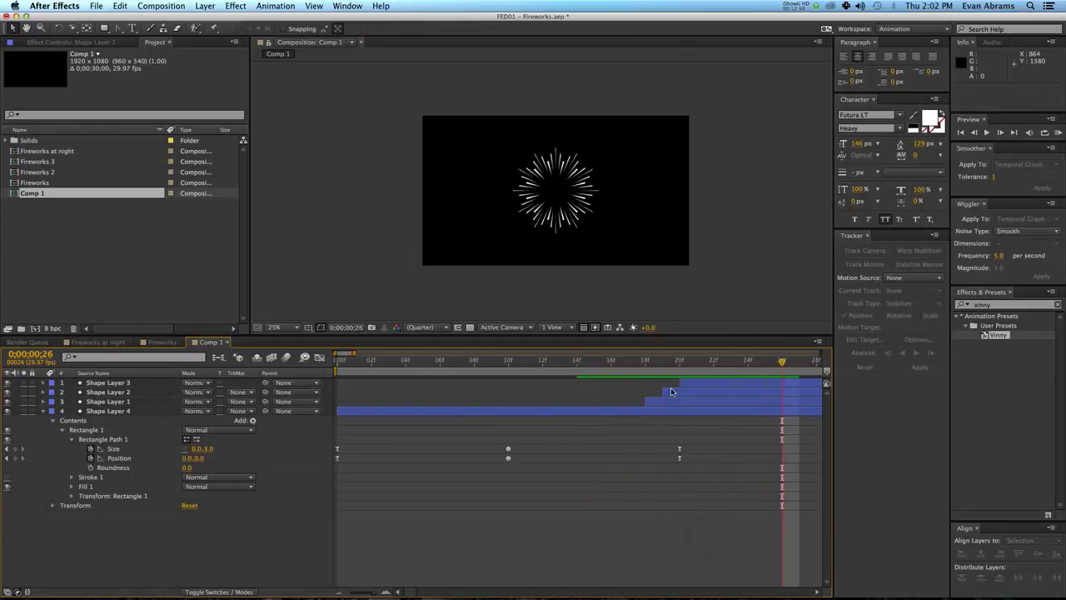
- Shift Shape Layers 1, 2 and 3 two frames earlier so Shape Layer 1 starts at frame 16
left_click_drag(658, 361, 675, 362)
left_click(675, 410)
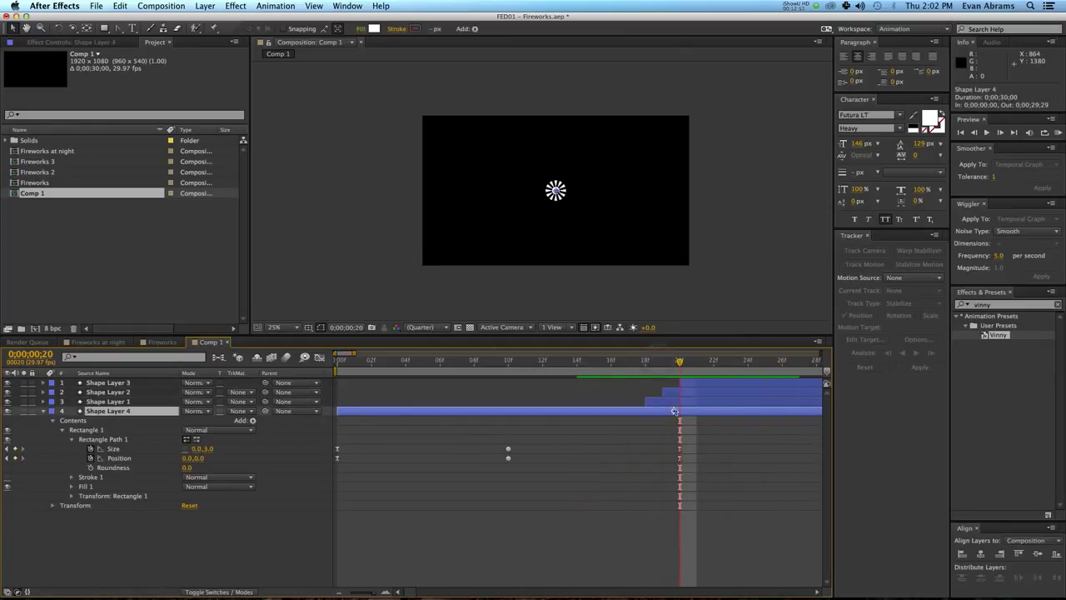
left_click(683, 401)
left_click(693, 392, "shift")
left_click(696, 383, "shift")
left_click_drag(696, 401, 661, 401)
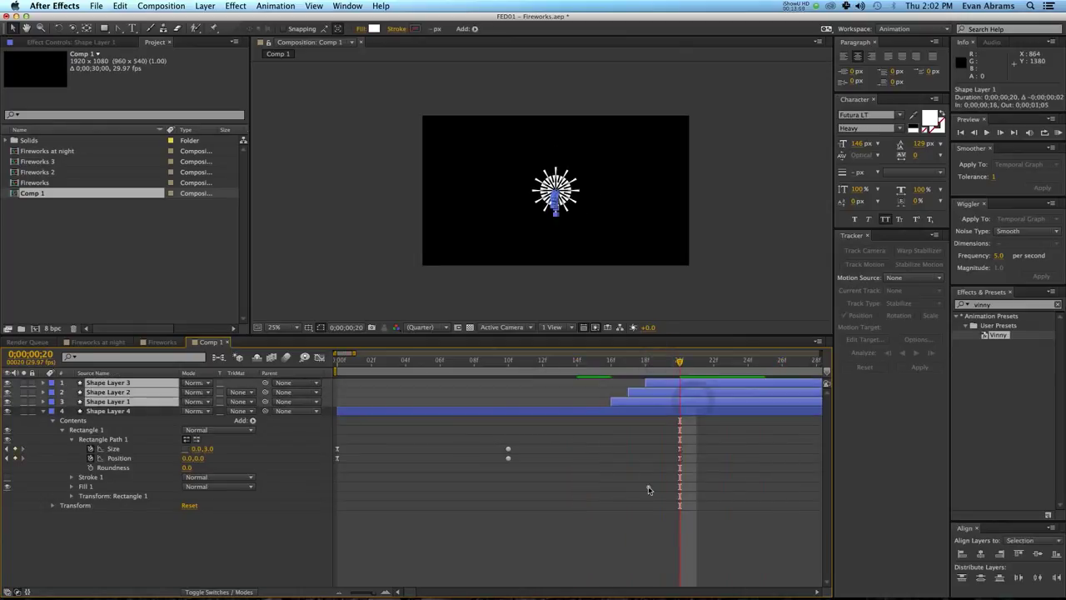
left_click(648, 490)
- At frame 8, change the fill colour of Shape Layer 4's line to a saturated orange
left_click_drag(631, 362, 492, 361)
key("Page_Up")
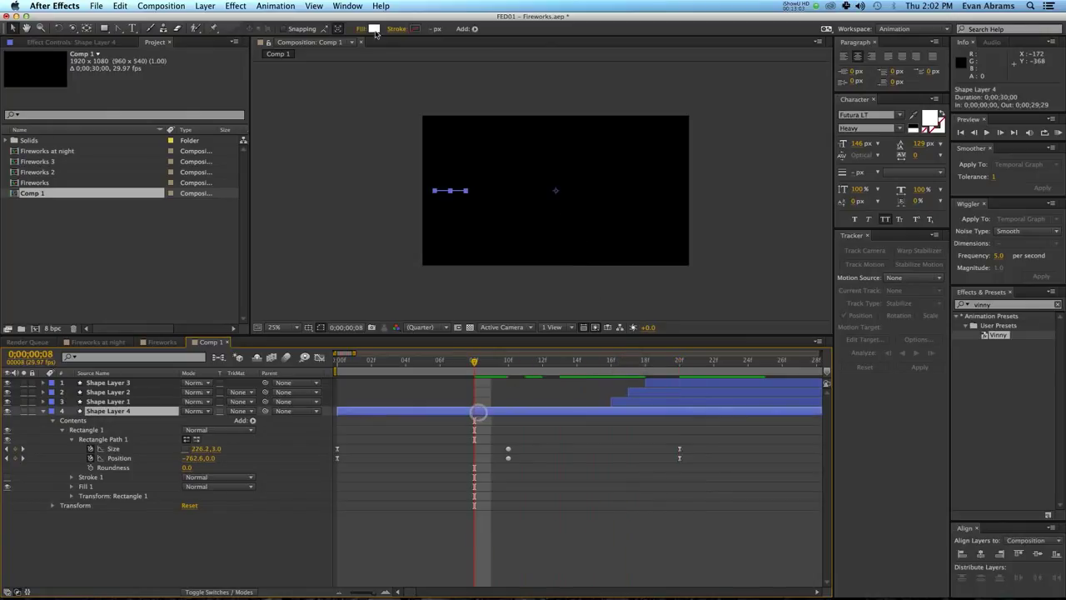
left_click(374, 28)
left_click_drag(161, 275, 126, 270)
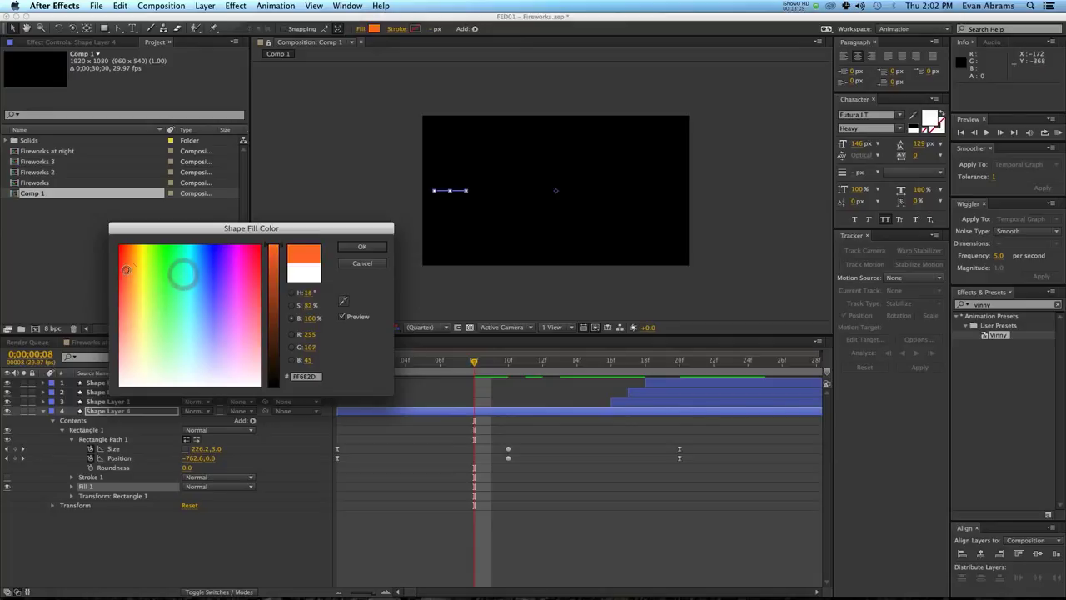
left_click(298, 307)
left_click_drag(269, 268, 271, 302)
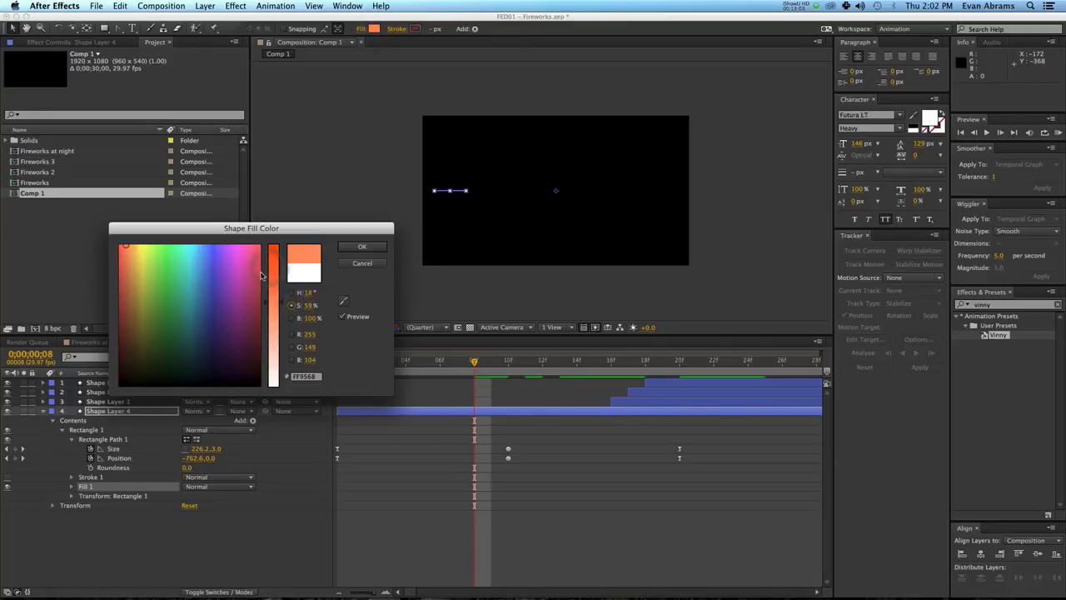
left_click(276, 263)
left_click(354, 247)
left_click(536, 466)
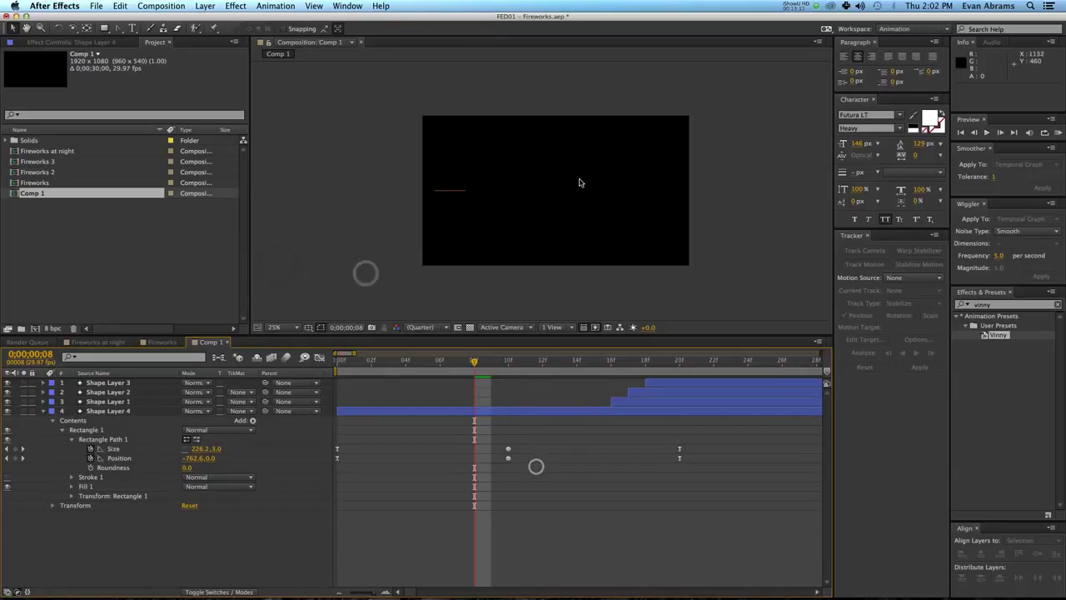
- Play the orange line's approach to the centre up to the start of the burst
key("space")
left_click(554, 413)
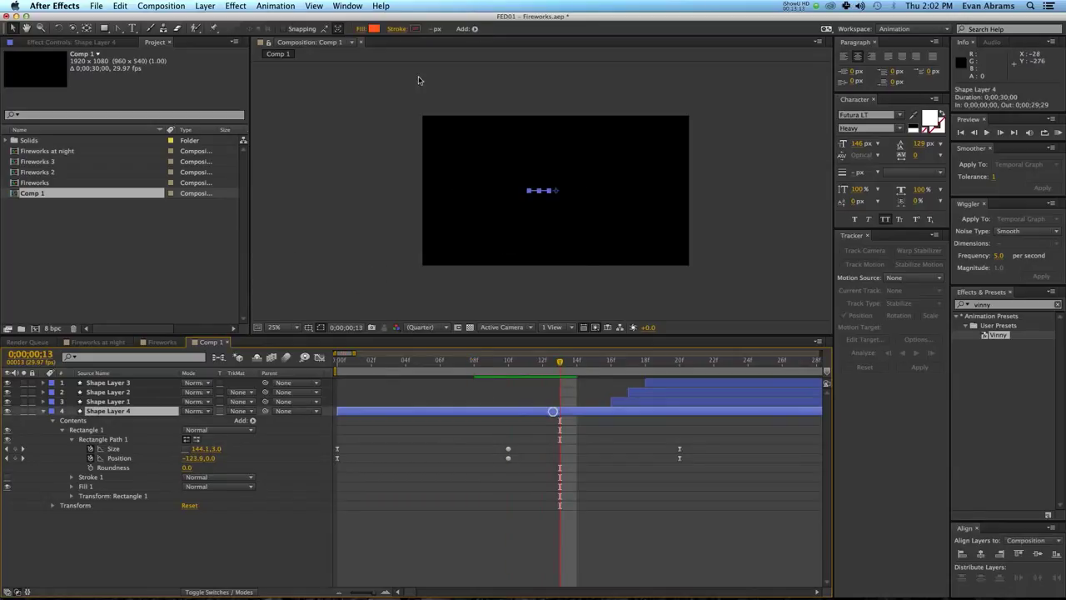
left_click(597, 458)
key("space")
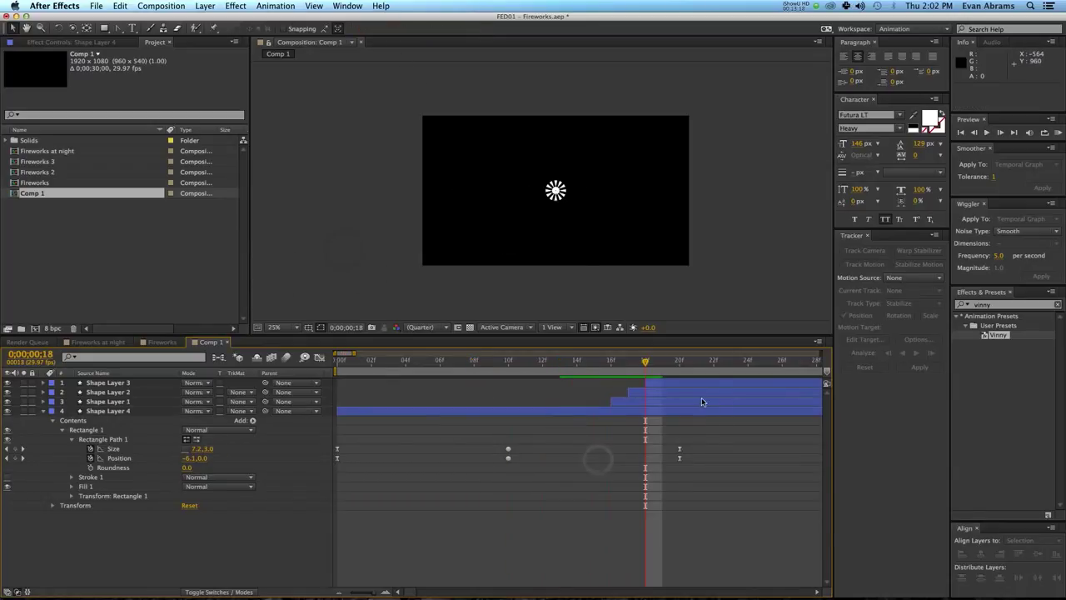
- Change the fill colour of the three burst layers, Shape Layers 1, 2 and 3, to light blue
left_click(701, 402)
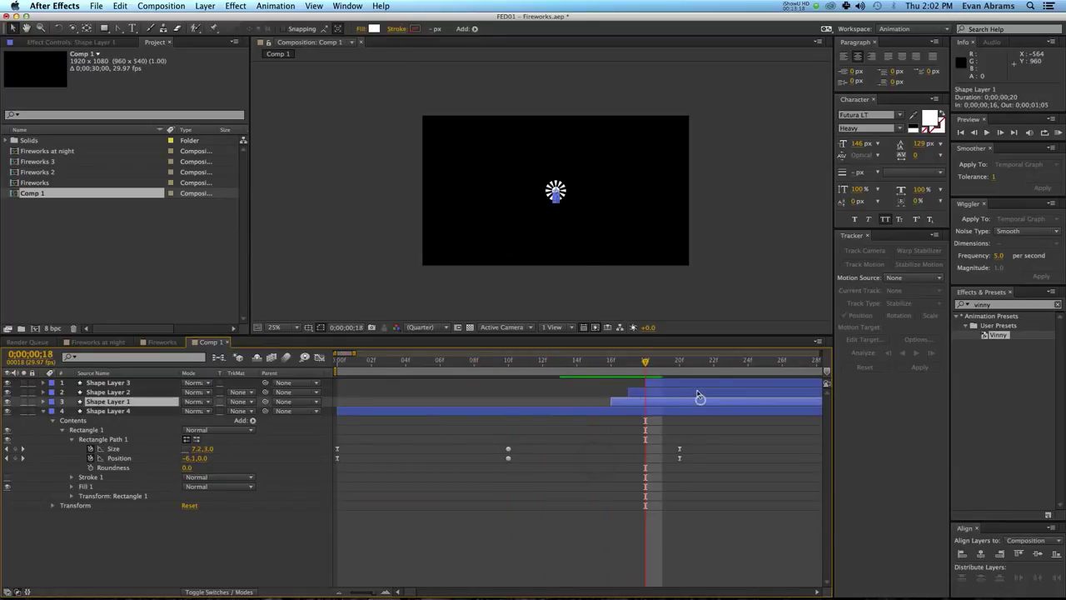
left_click(698, 390, "shift")
left_click(670, 382, "shift")
left_click(374, 29)
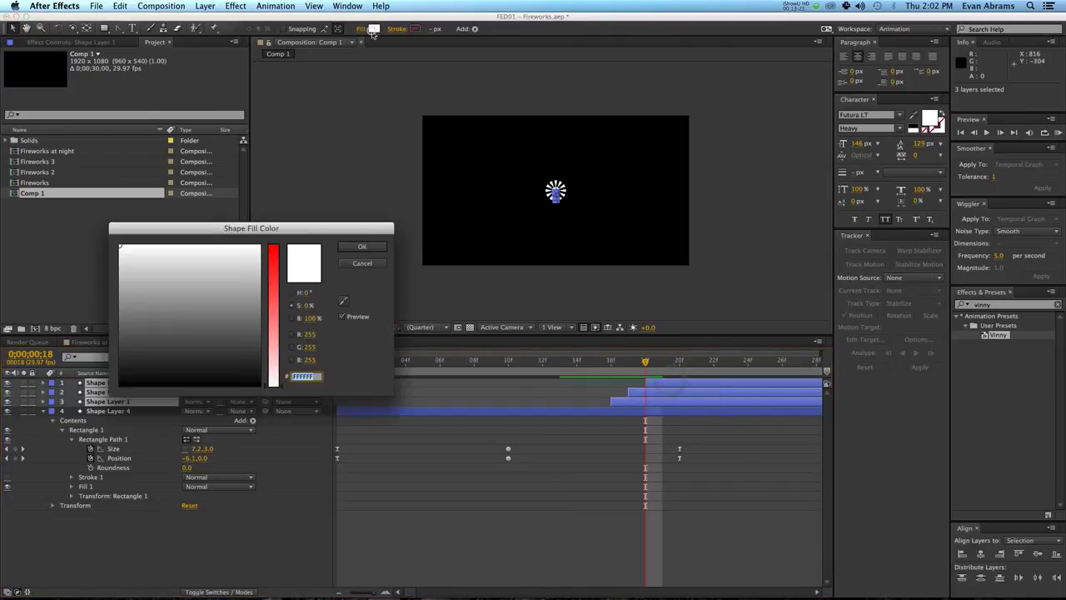
left_click(271, 276)
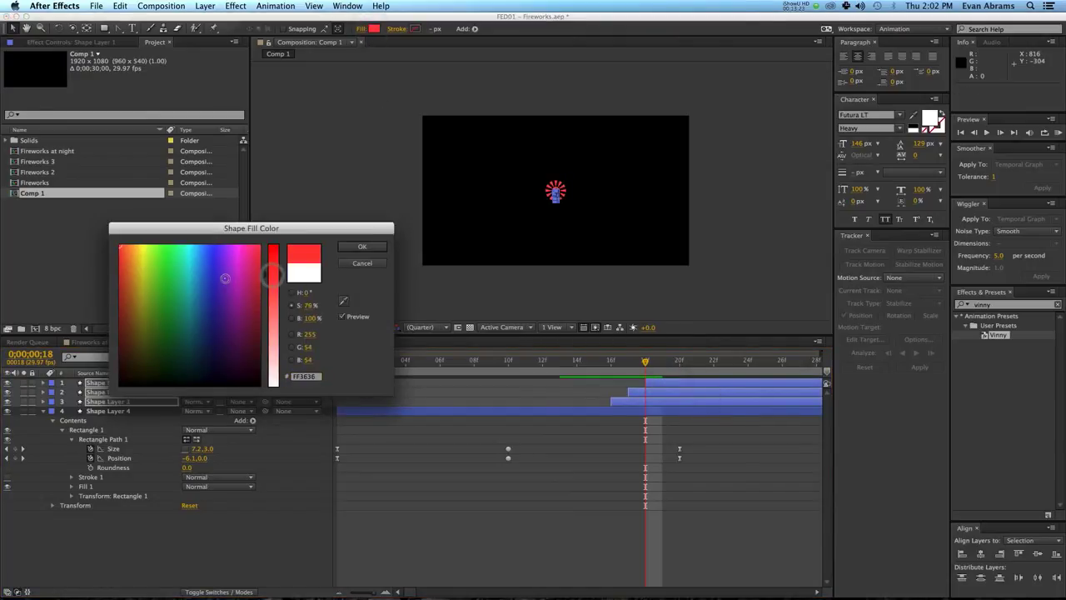
mouse_move(225, 279)
left_mouse_down()
mouse_move(113, 276)
mouse_move(141, 258)
mouse_move(197, 253)
left_mouse_up()
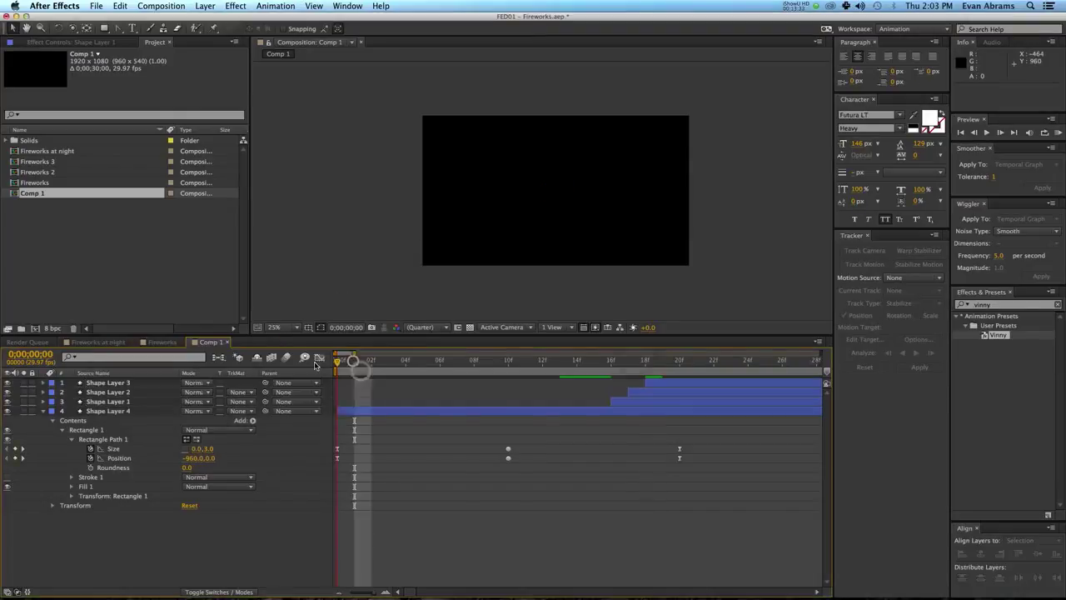
- Preview the coloured firework from the first frame and move the three burst layers earlier so Shape Layer 1 starts at frame 14
left_click_drag(359, 367, 337, 365)
key("space")
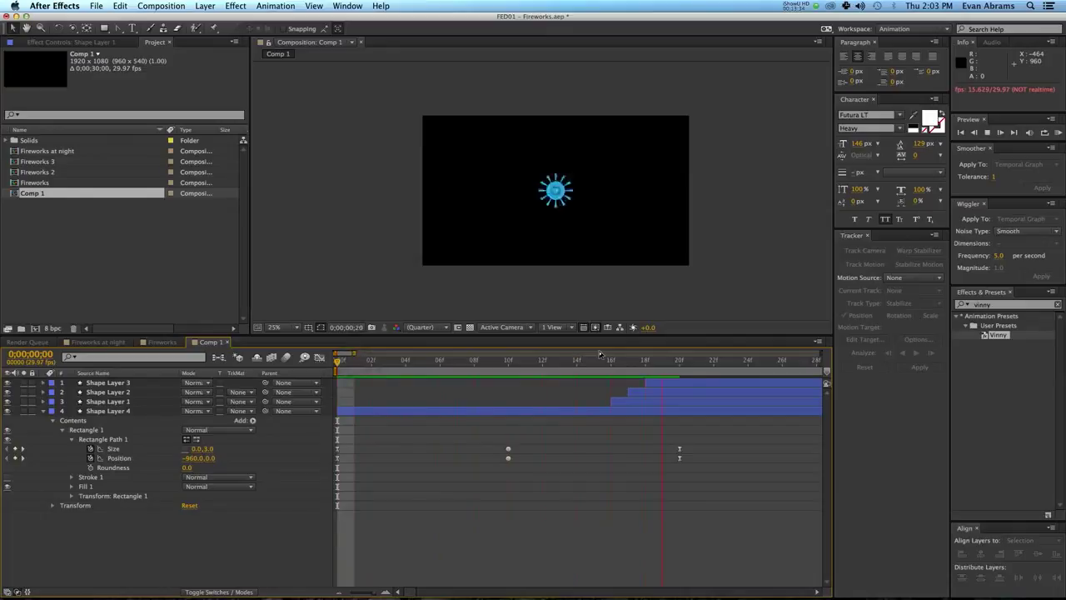
key("space")
left_click_drag(659, 365, 539, 369)
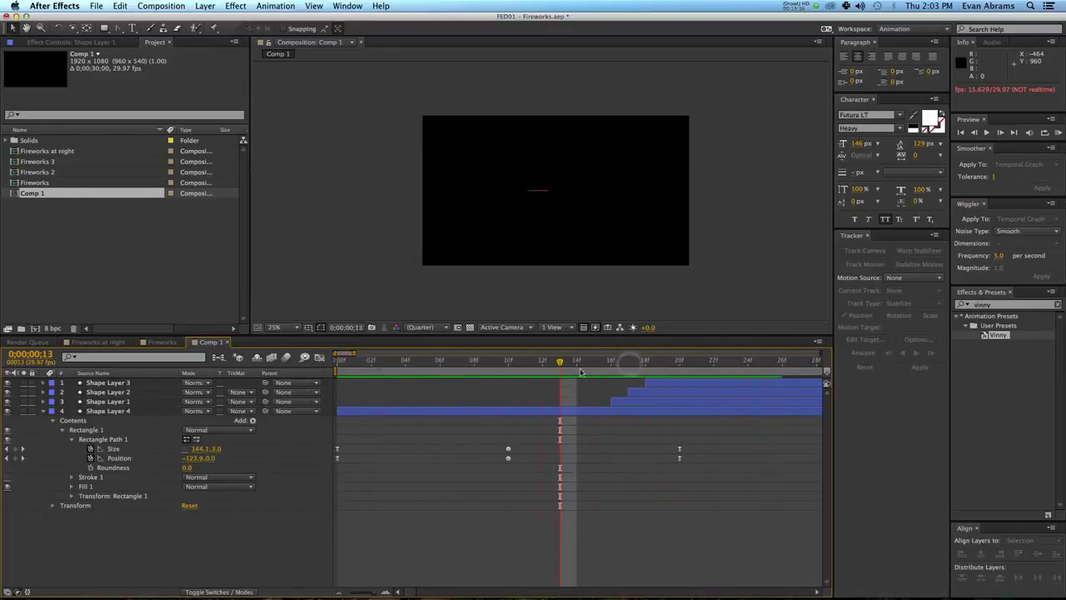
left_click(626, 403)
left_click(649, 383, "shift")
left_click_drag(645, 401, 612, 404)
- Compress all of Shape Layer 4's Size and Position keyframes proportionally so the last pair lands on frame 10, and preview the faster line
left_click_drag(475, 361, 206, 394)
key("k")
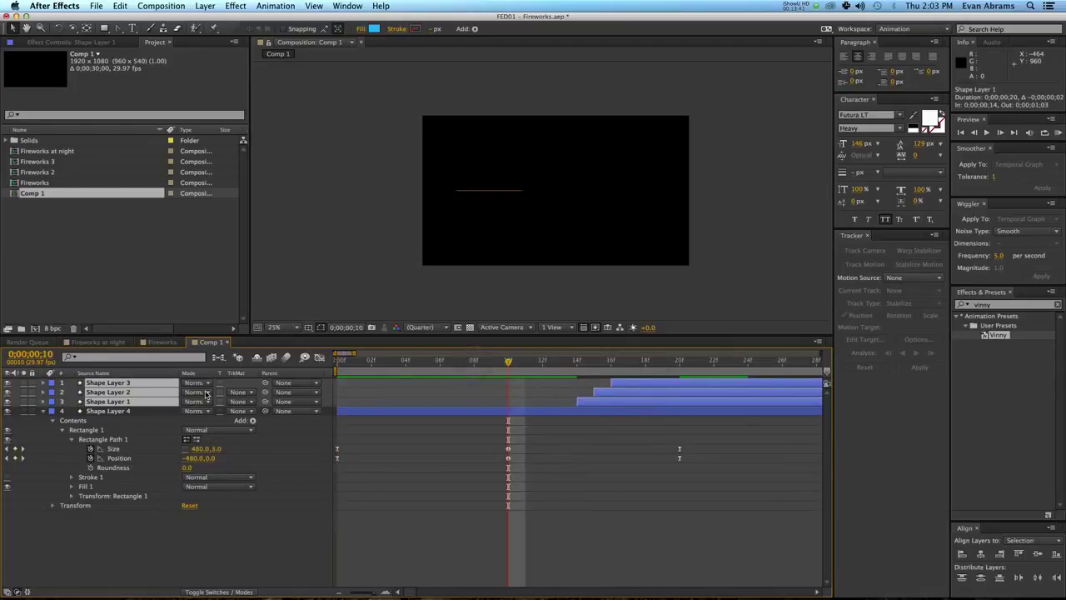
left_click_drag(694, 516, 299, 430)
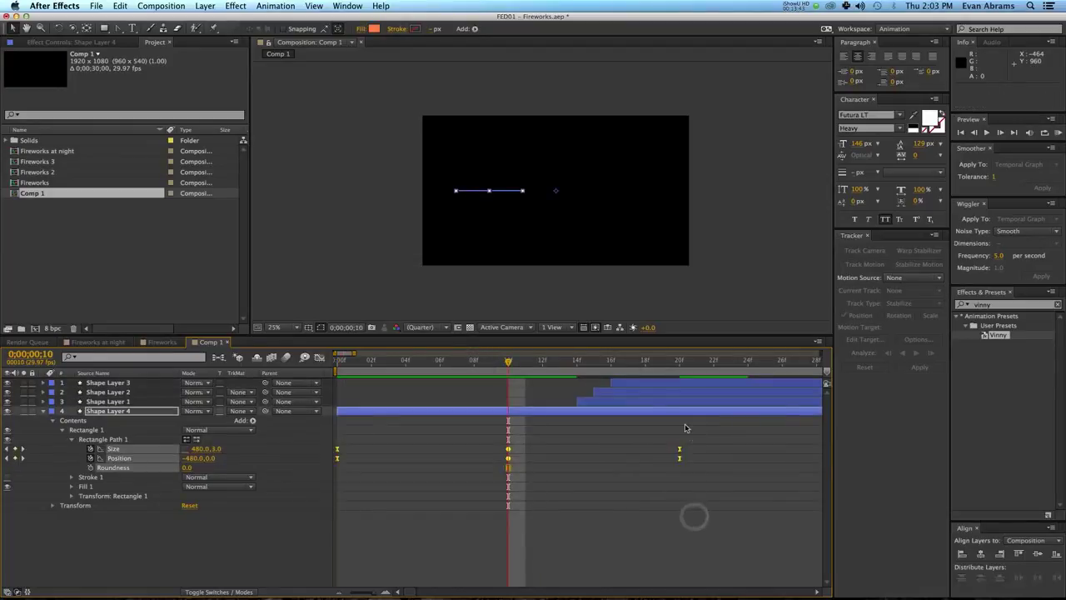
left_click_drag(681, 448, 510, 457)
left_click(590, 462)
left_click_drag(507, 368, 281, 409)
key("space")
key("space")
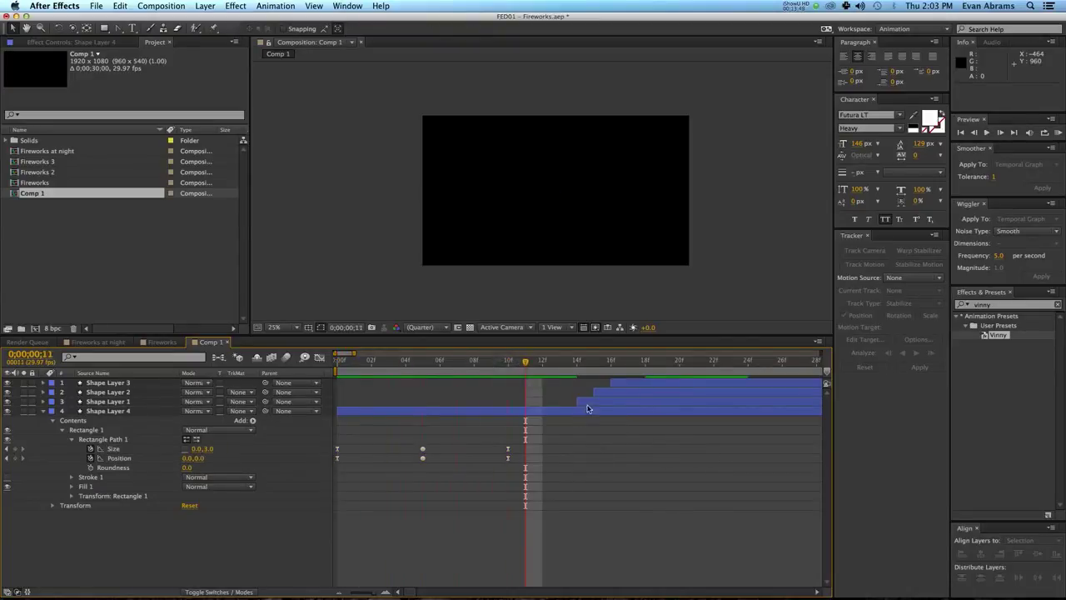
- Move the three burst layers together so Shape Layer 1 starts at frame 8, and play the firework from the beginning
left_click(588, 405)
left_click(627, 382, "shift")
left_click_drag(617, 401, 512, 407)
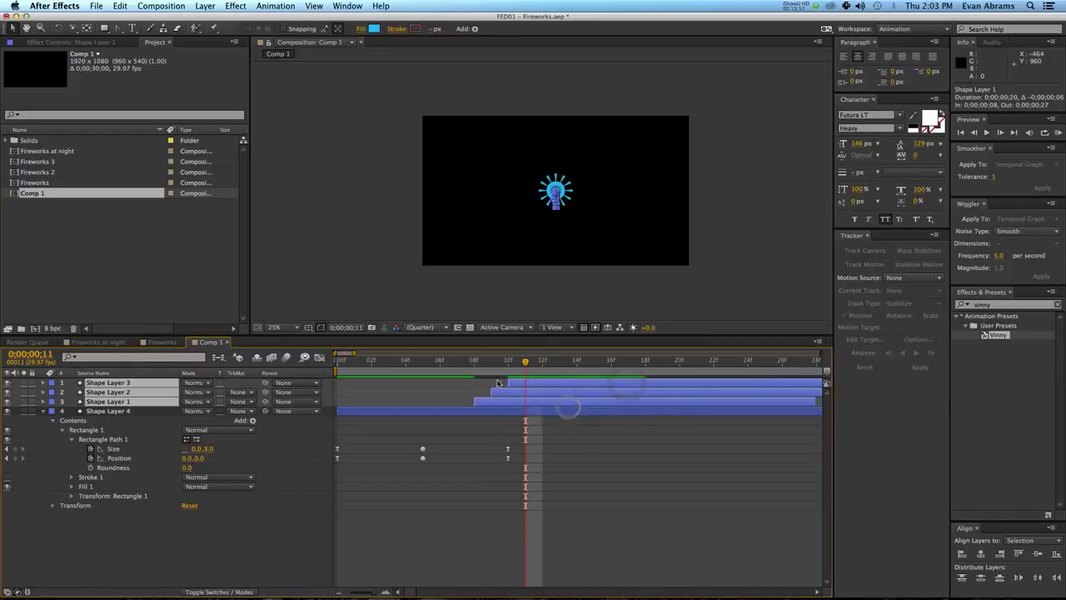
key("Home")
key("space")
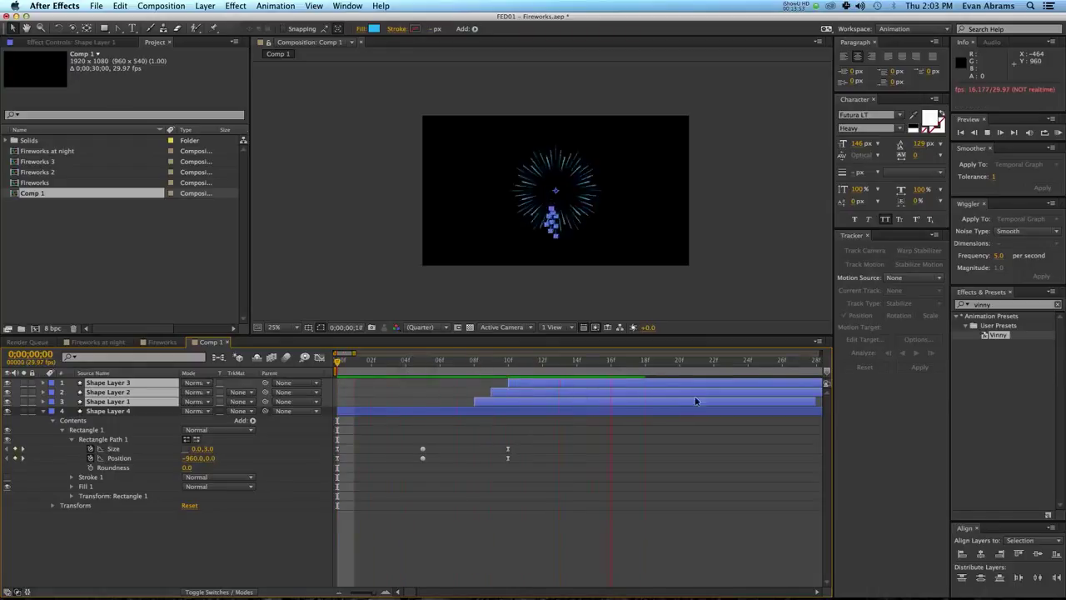
key("space")
- Create a new composition containing Comp 1 as a nested layer and play its opening frames
scroll(555, 244, "down", 1)
left_click(493, 463)
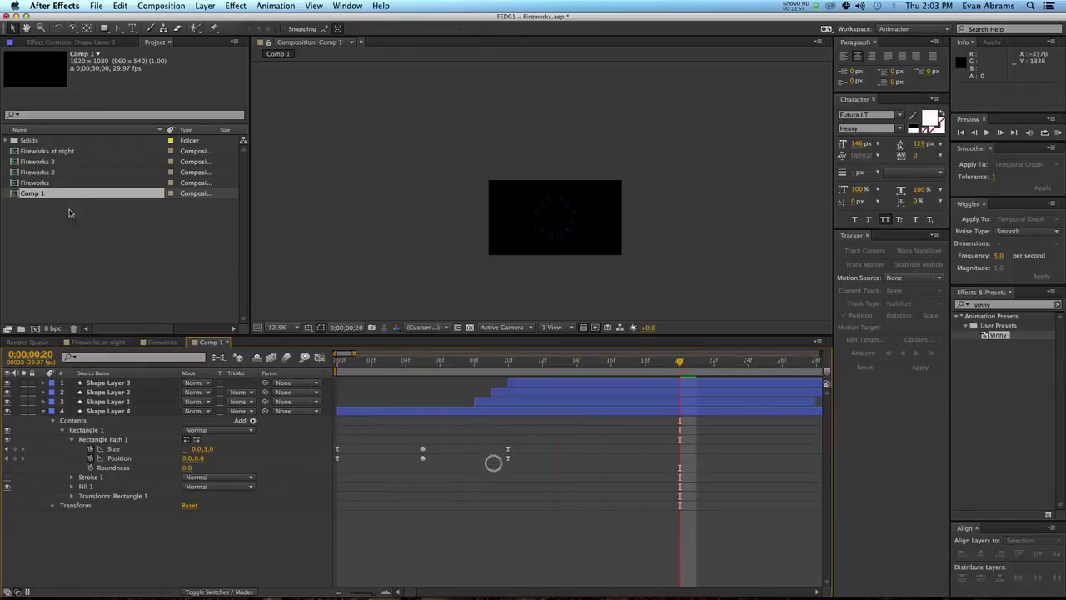
left_click_drag(38, 194, 35, 328)
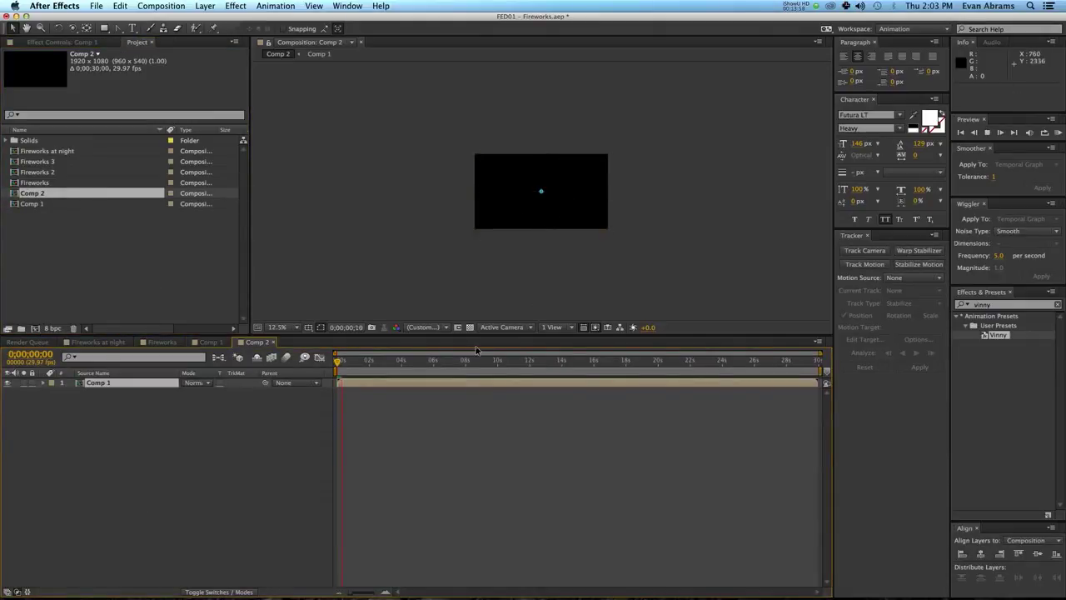
left_click(535, 440)
key("space")
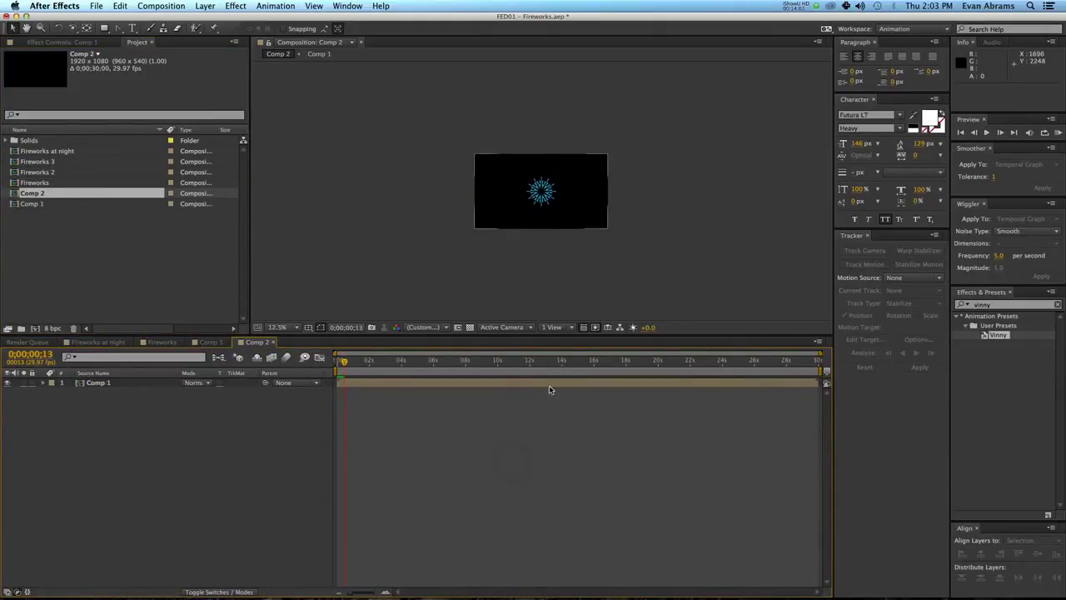
- Rotate the nested Comp 1 layer so its streak rises from below, place it at position 688, 504, and preview it
left_click(549, 389)
key("w")
left_click_drag(573, 196, 511, 213)
key("v")
scroll(541, 198, "up", 1)
left_click_drag(438, 361, 332, 376)
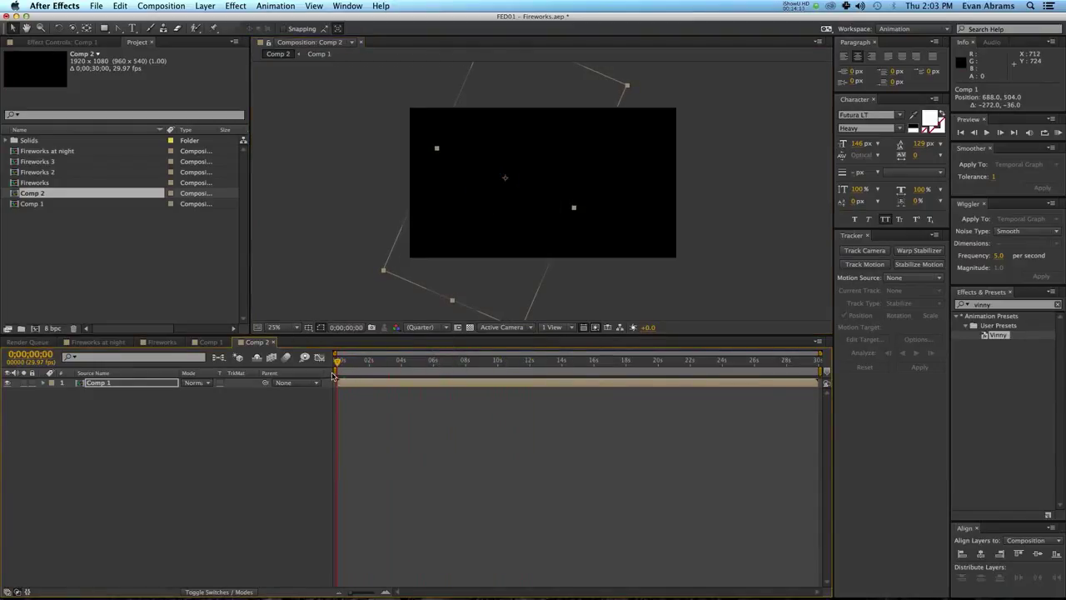
key("space")
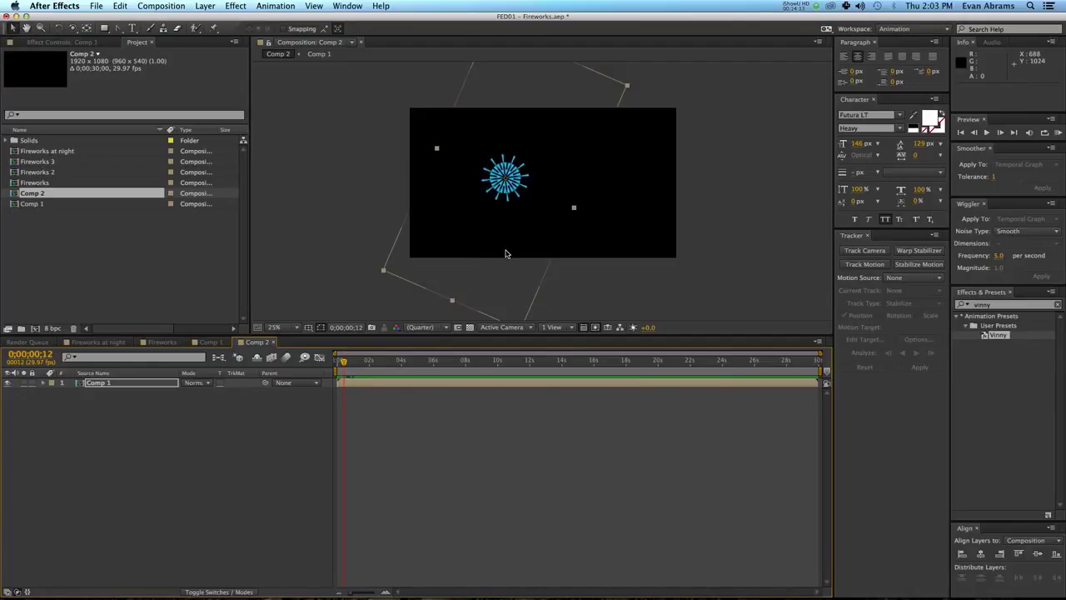
- Duplicate the nested Comp 1 layer, give the copy a different rotation, place it at position 1084, 524, and preview both fireworks
key("super+s")
key("super+d")
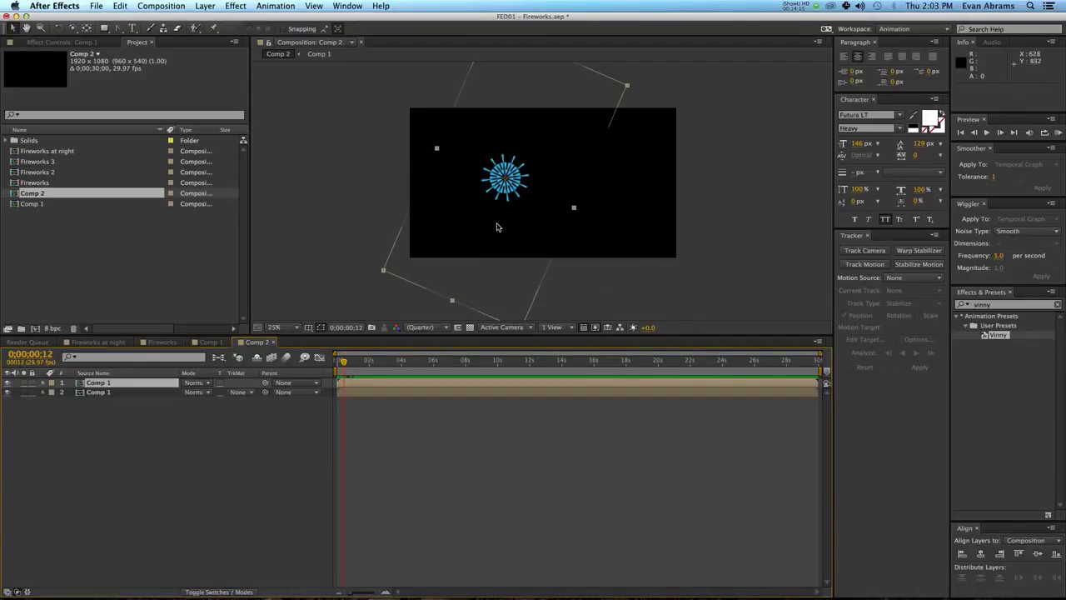
left_click_drag(496, 227, 569, 175)
key("w")
key("v")
left_click_drag(343, 361, 421, 367)
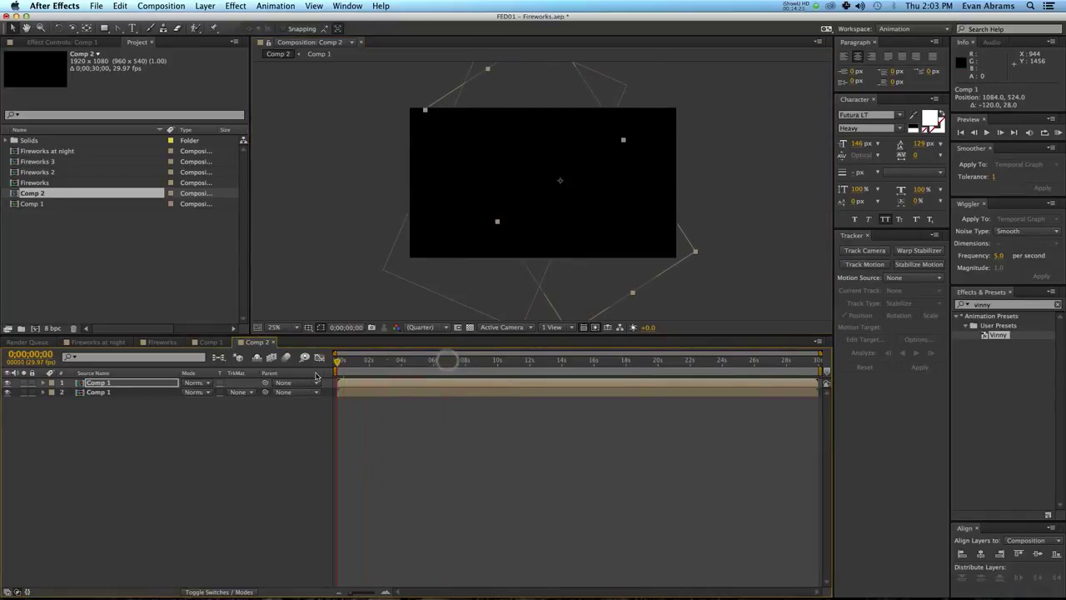
key("KP_0")
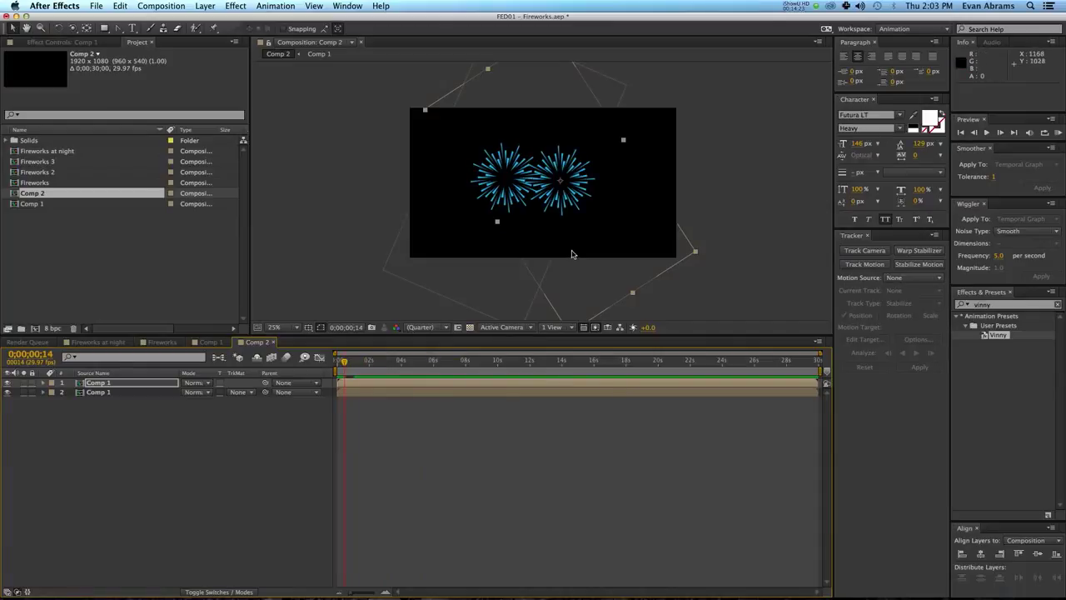
- Nudge the duplicated firework slightly, delay its layer to start at frame 5, and preview the staggered bursts
left_click_drag(577, 223, 581, 224)
left_click_drag(379, 388, 355, 382)
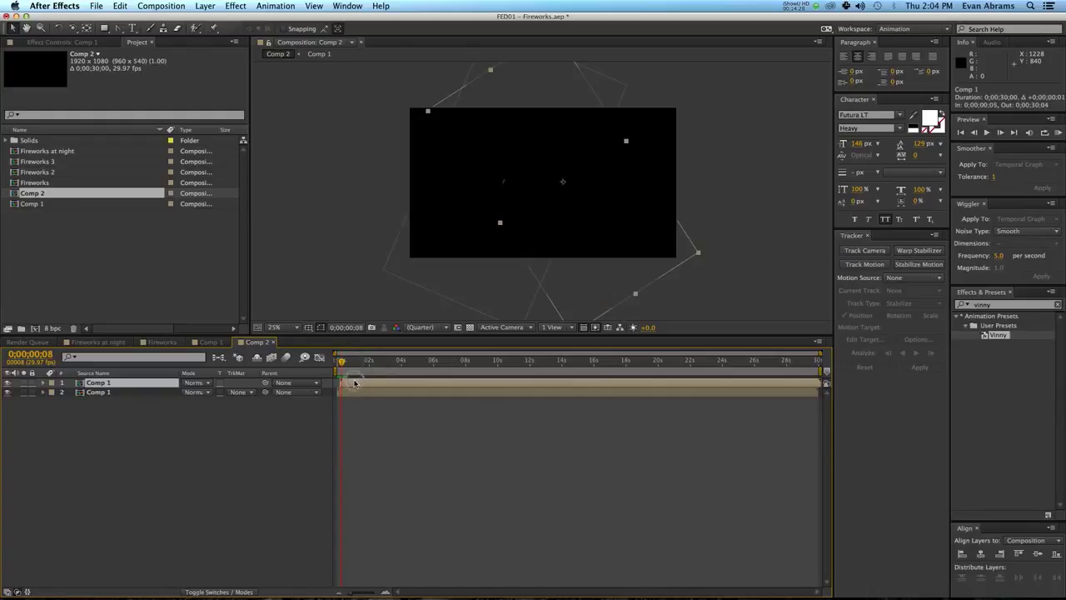
key("space")
left_click(385, 433)
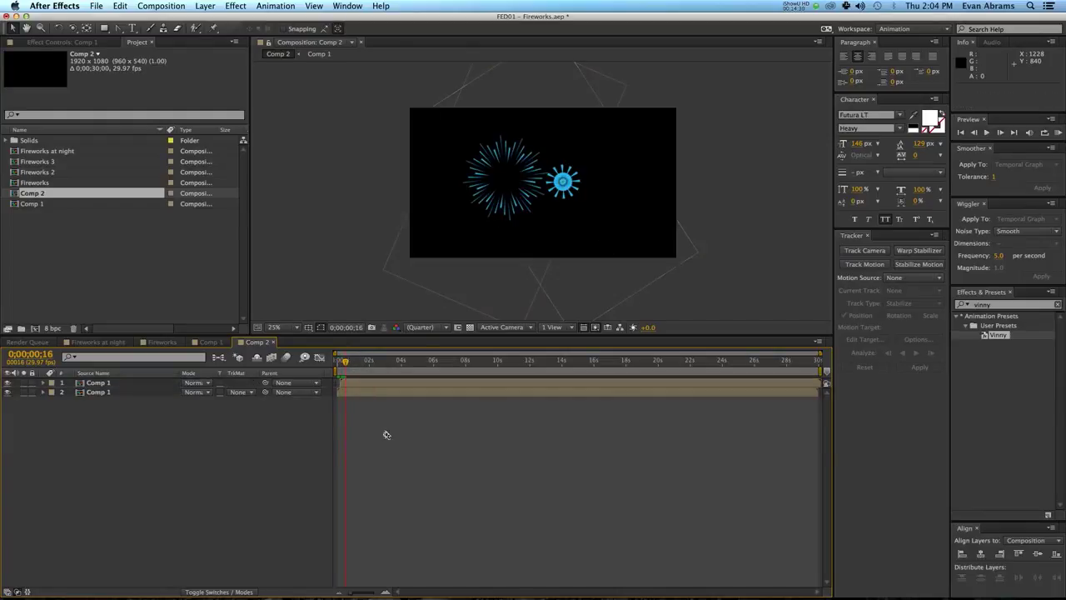
- Duplicate Comp 1 in the project and replace the source of Comp 2's upper, delayed firework layer with the copy
left_click(376, 386)
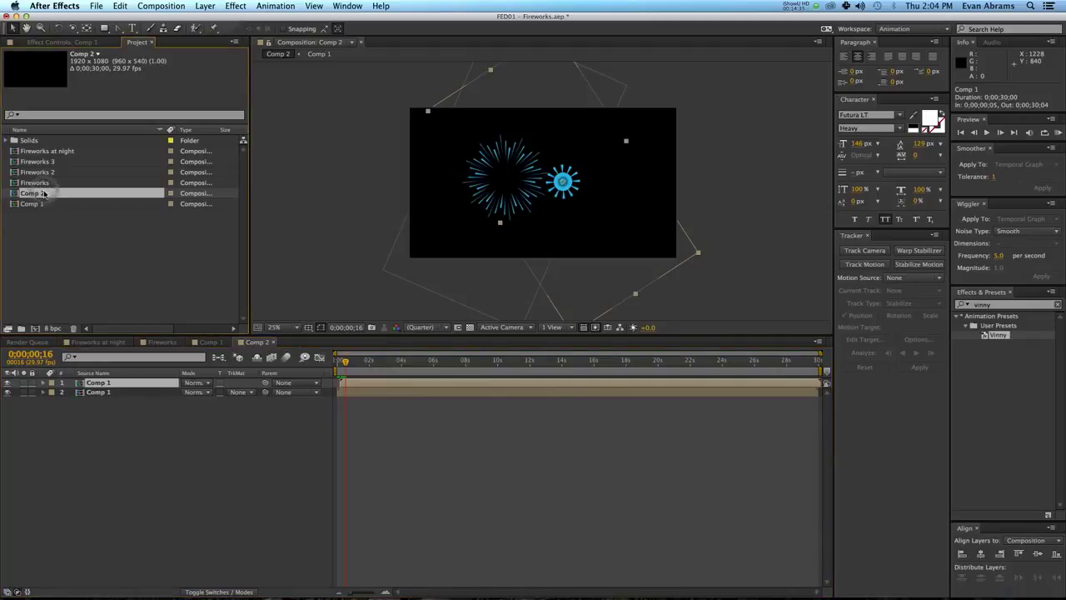
key("super+d")
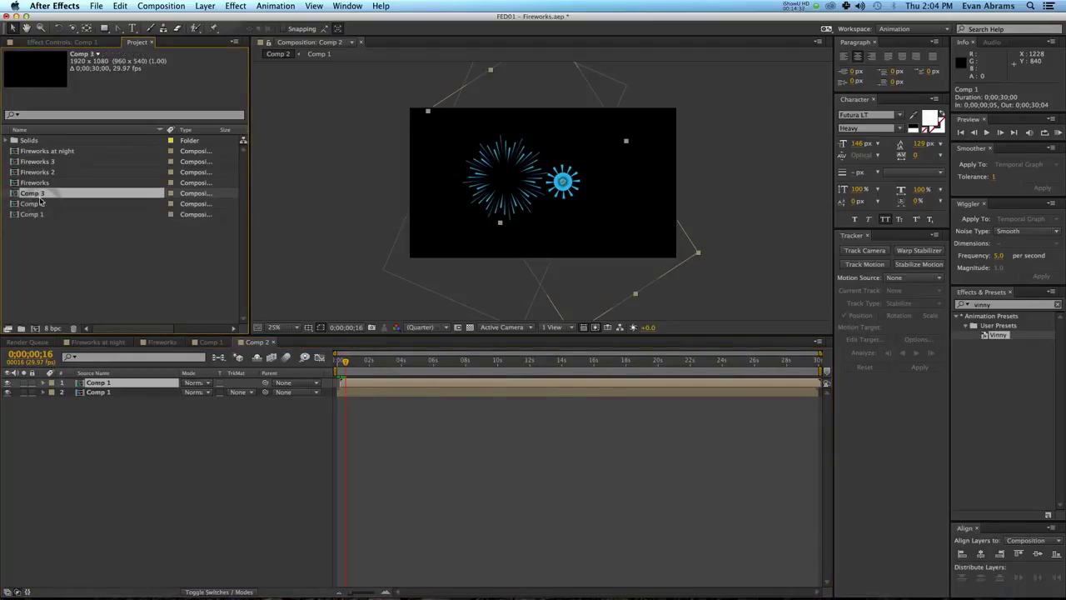
double_click(33, 194)
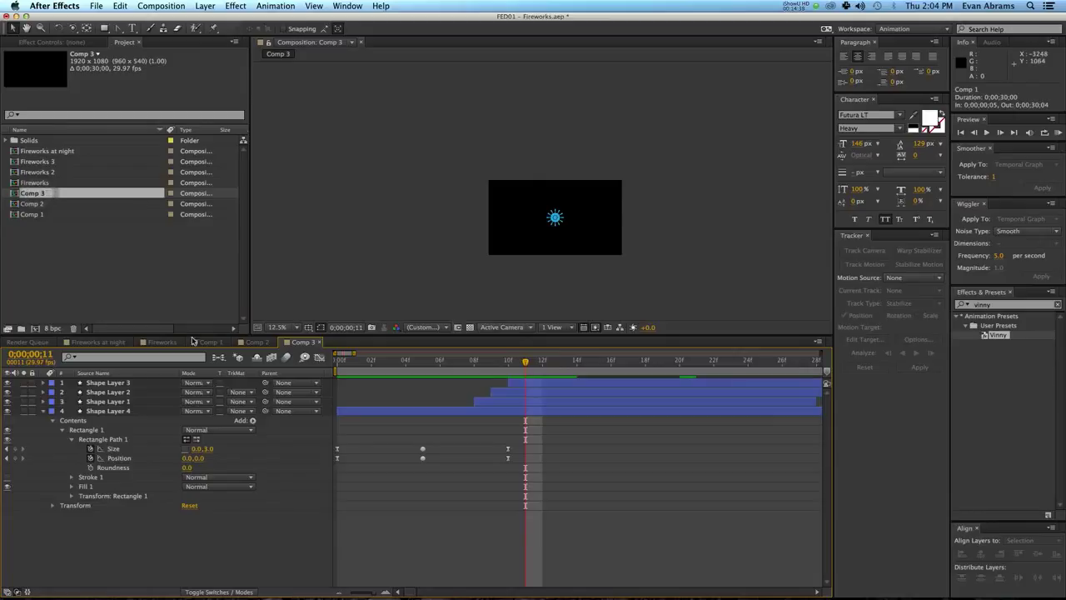
left_click(259, 343)
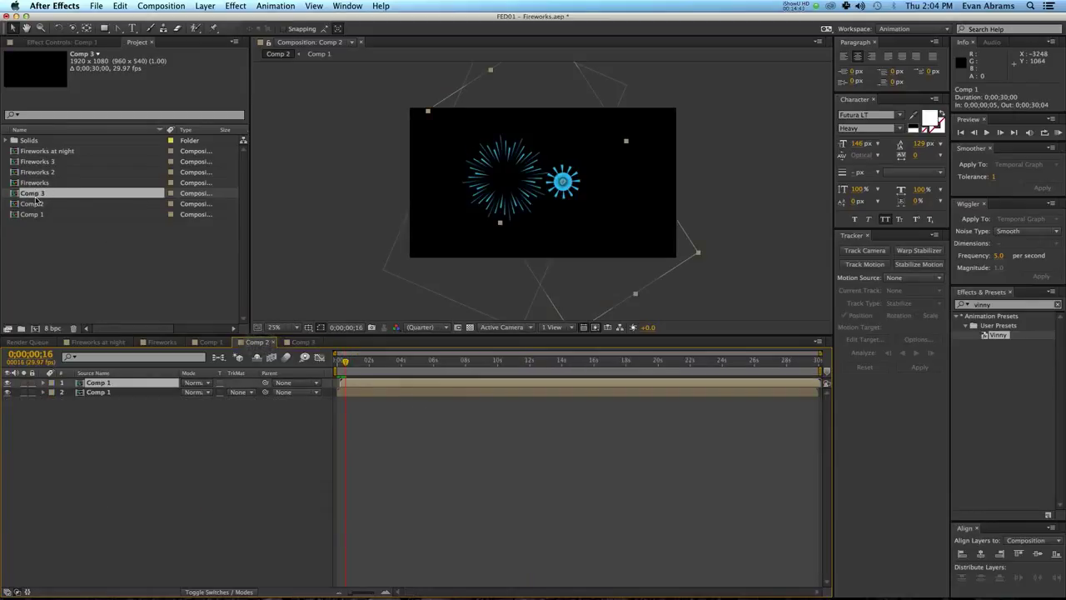
left_click_drag(37, 197, 379, 387)
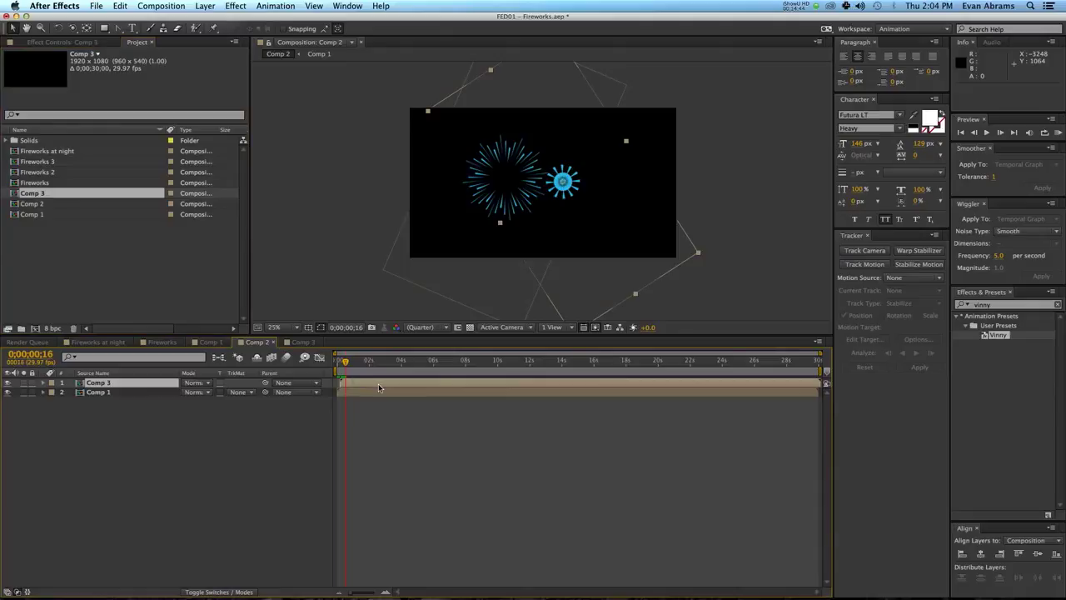
- Change the fill colour of Shape Layers 1, 2 and 3 to red inside the duplicated firework composition
double_click(46, 194)
left_click(577, 392)
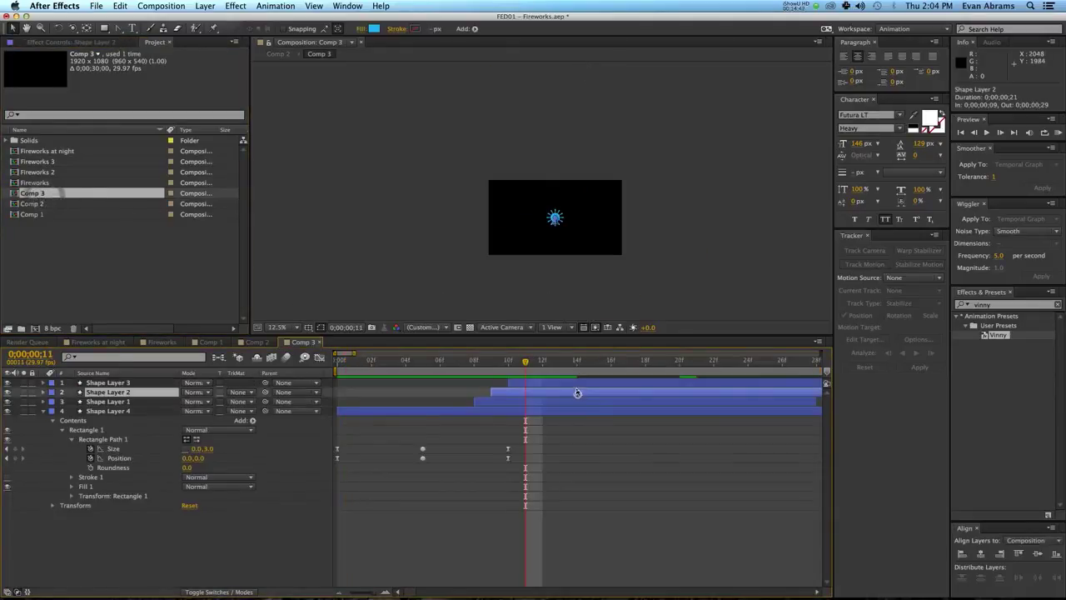
left_click(576, 384)
left_click(573, 402, "shift")
left_click(374, 30)
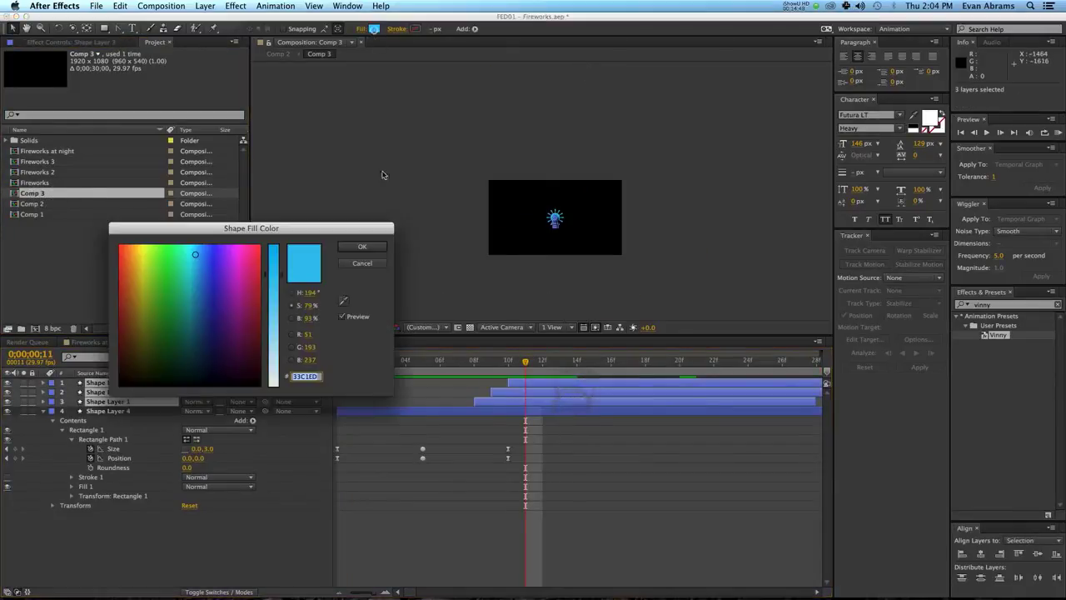
left_click(257, 268)
left_click(345, 247)
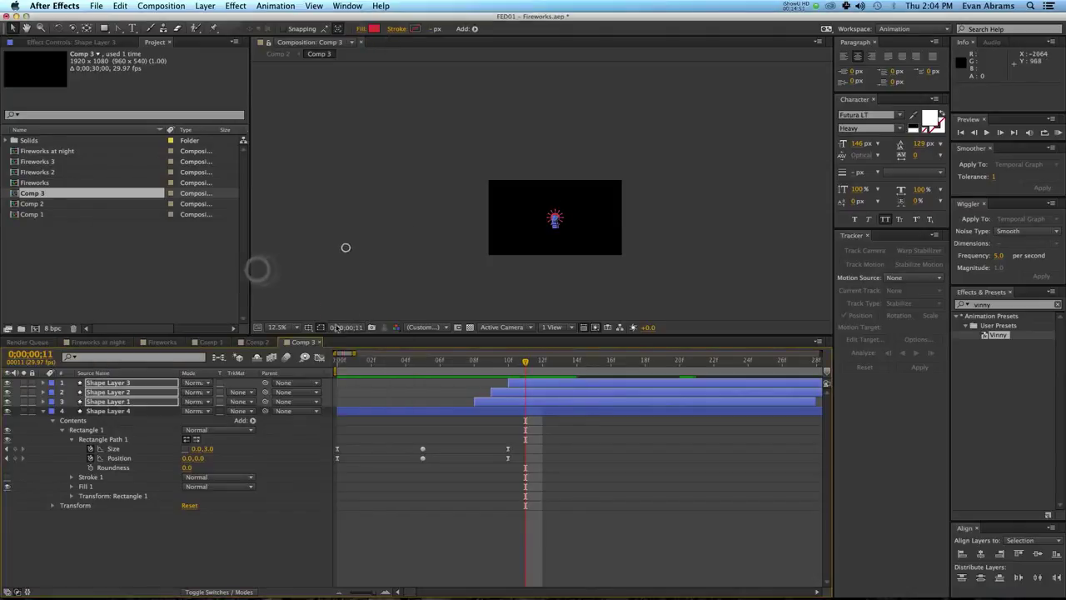
- Return to Comp 2 and preview the blue and red fireworks together
double_click(32, 204)
left_click(529, 441)
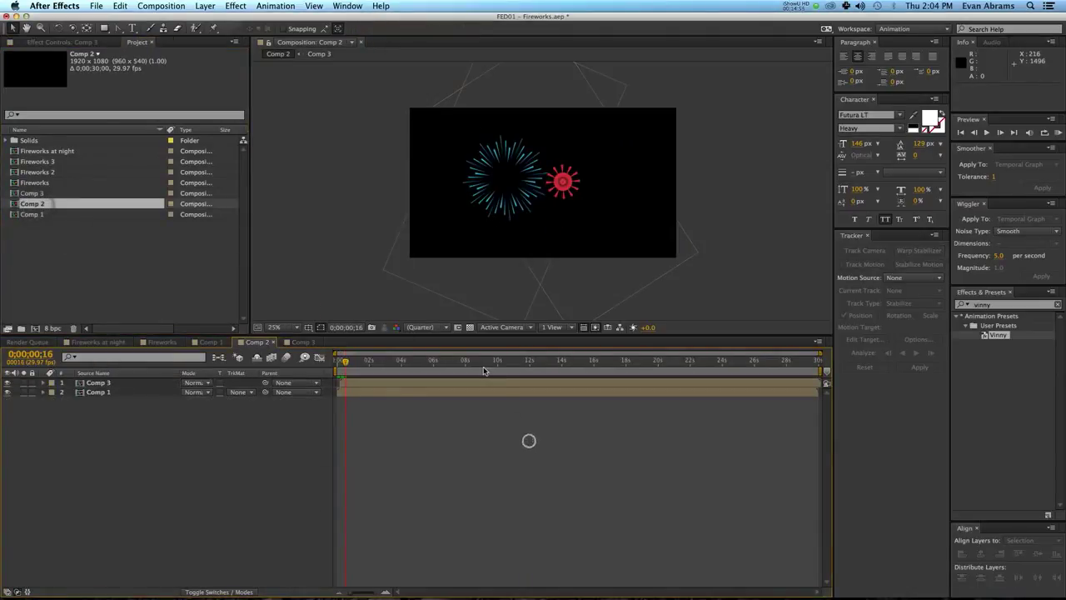
key("KP_0")
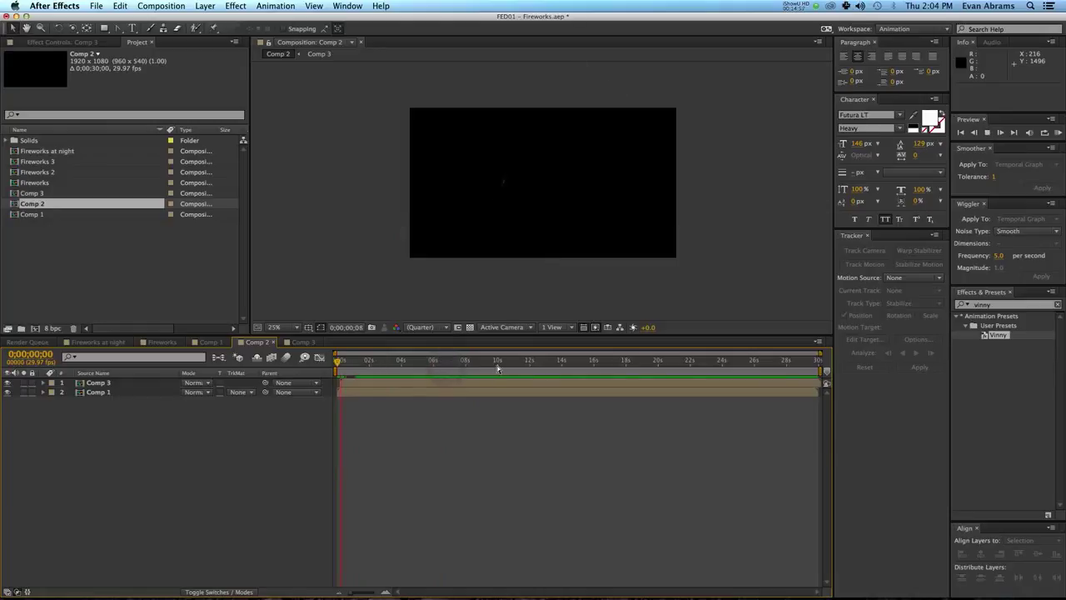
left_click(502, 412)
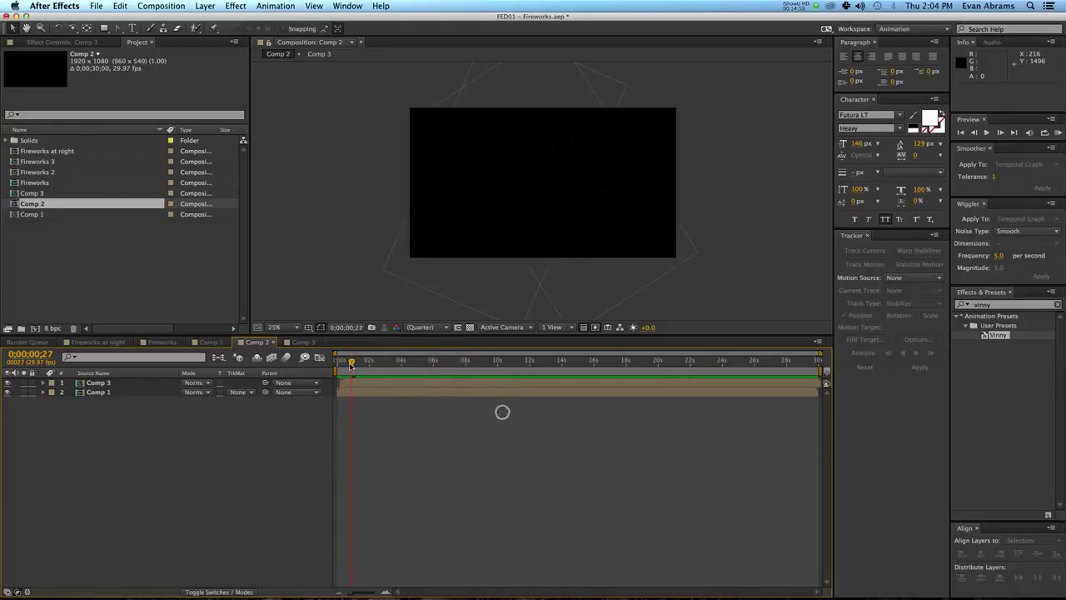
- Examine the two bursts up close frame by frame from frame 17 to 22, and replay the preview
left_click_drag(351, 366, 345, 362)
scroll(498, 211, "up", 2)
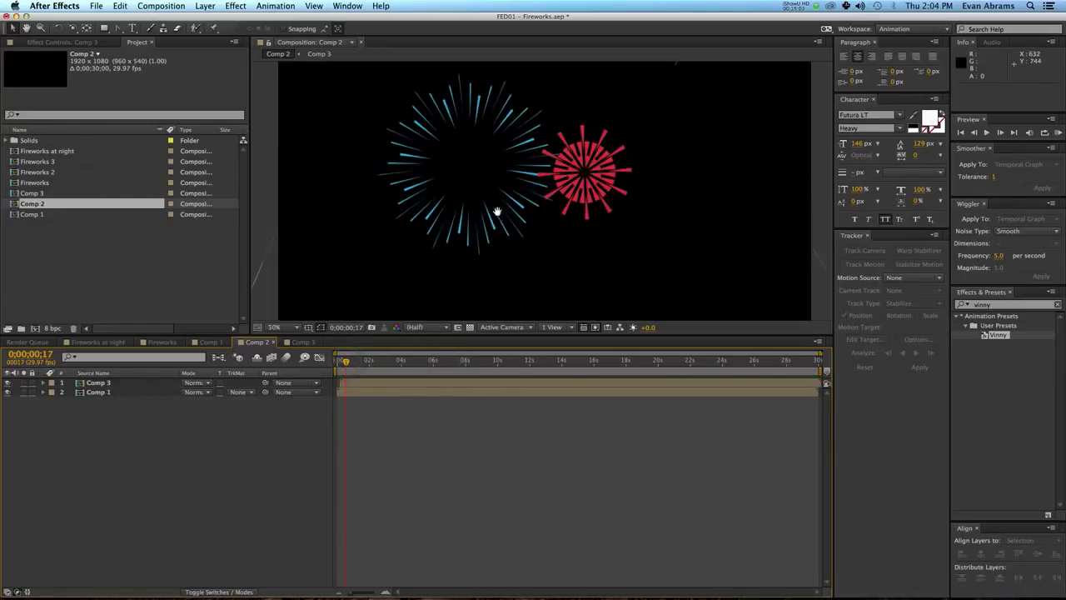
key("Page_Down")
key("Page_Down")
key("Page_Down")
key("Page_Down")
key("Page_Down")
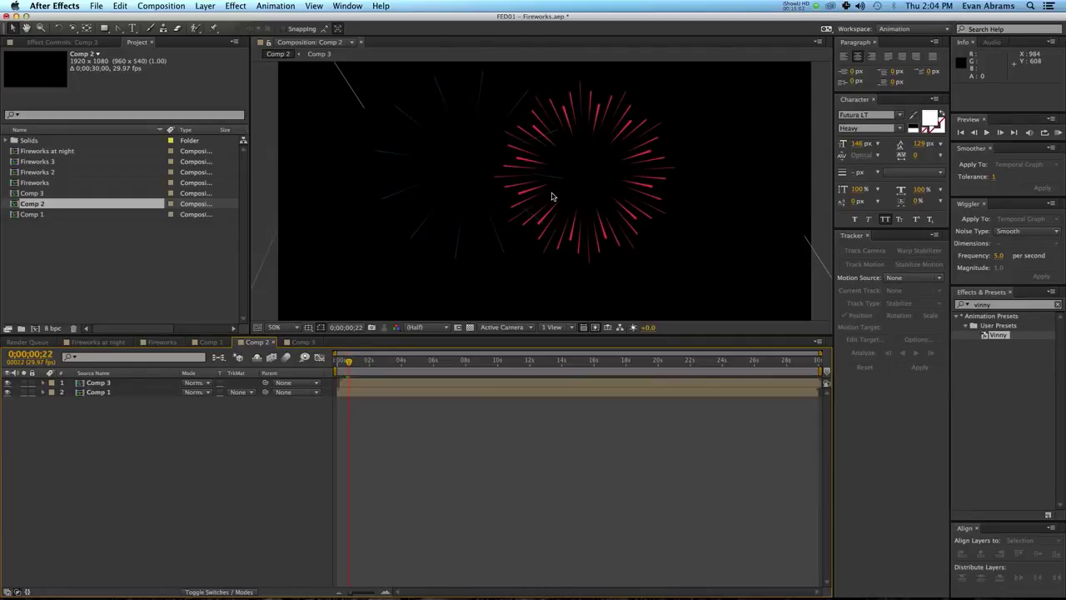
key("KP_0")
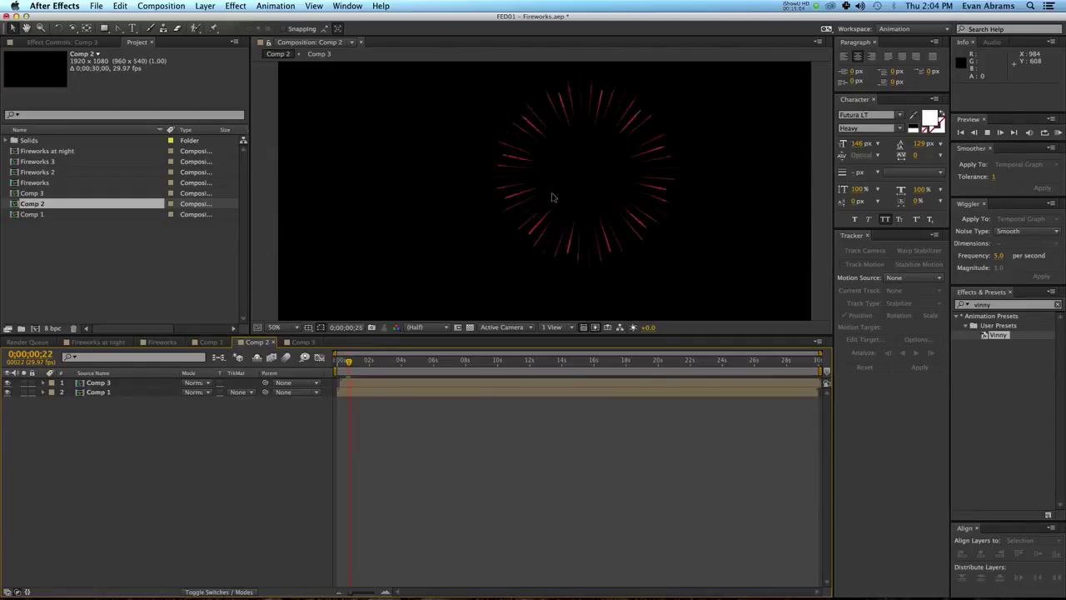